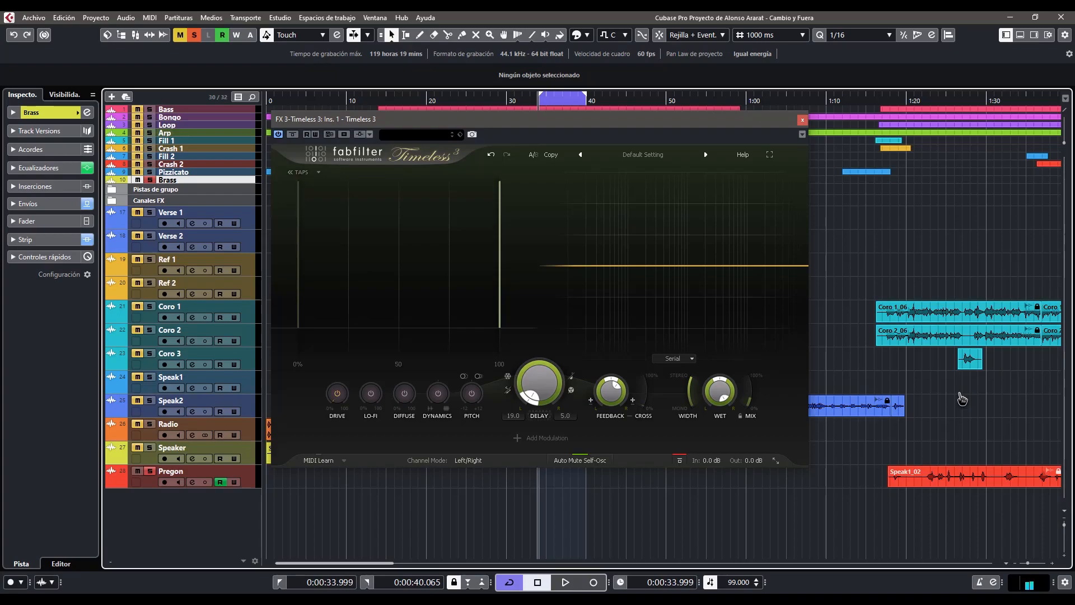
Step: View the plug-in window's size choices and try the full-screen display
click(777, 463)
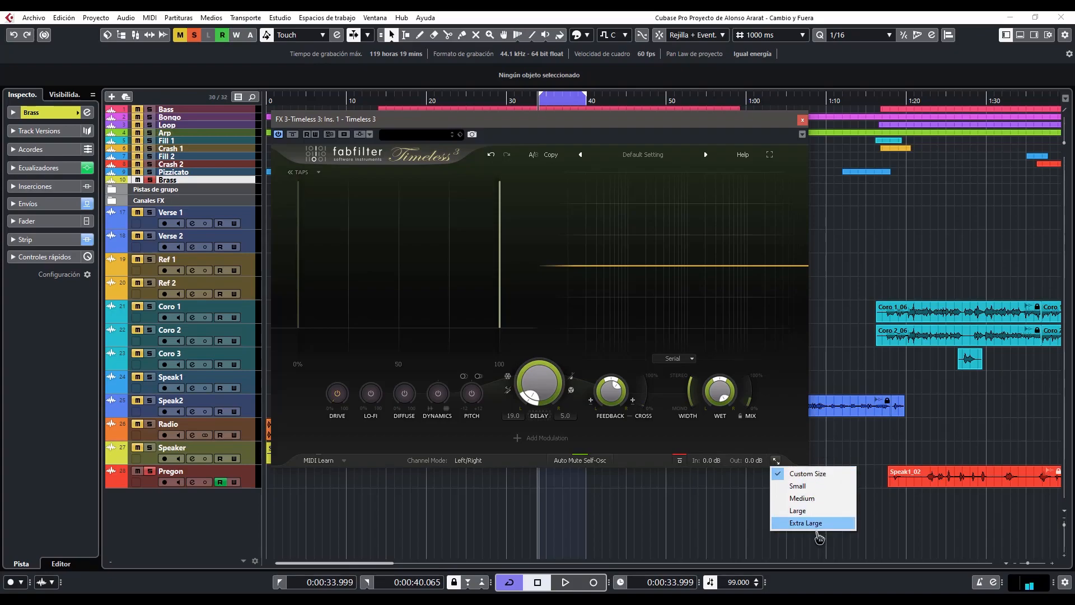
click(749, 247)
click(769, 155)
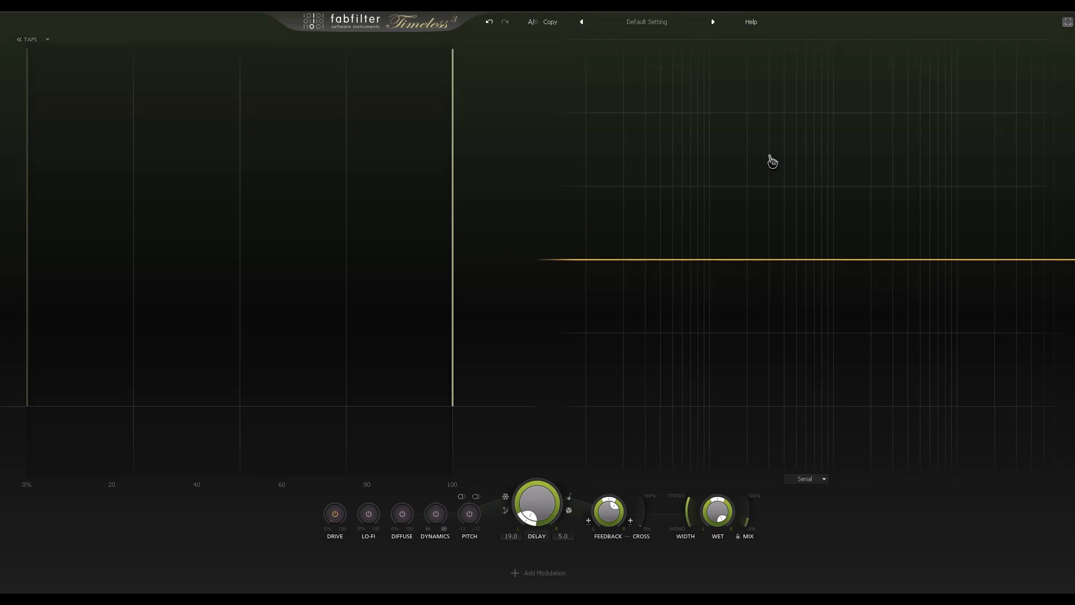
click(1067, 22)
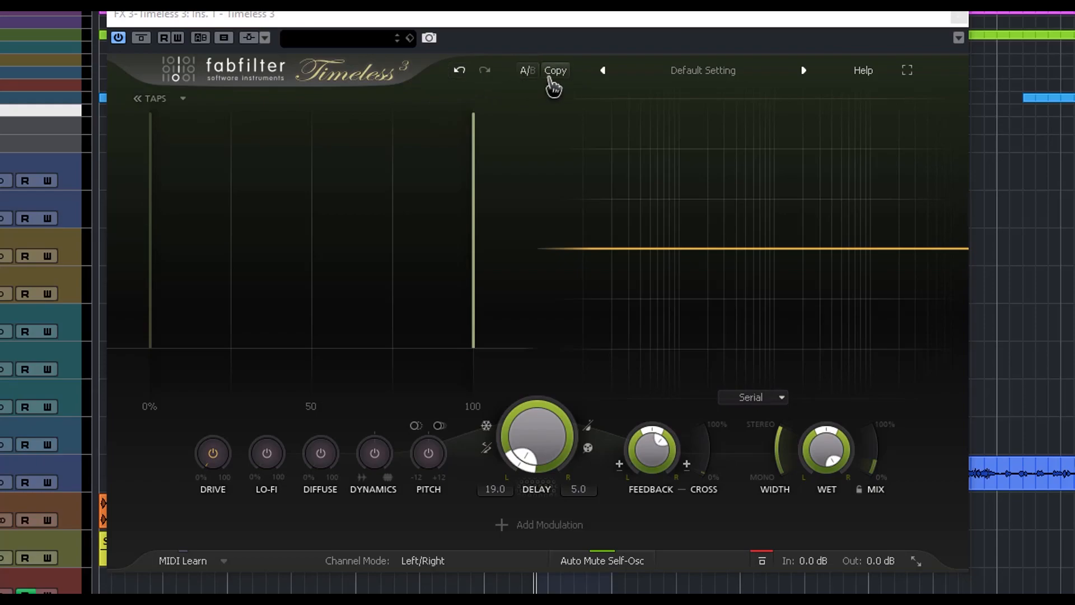
Step: Browse the Timeless 3 preset categories, including Reverb, Modulation, Mono and V2 Preset Folder, without loading a preset
click(697, 70)
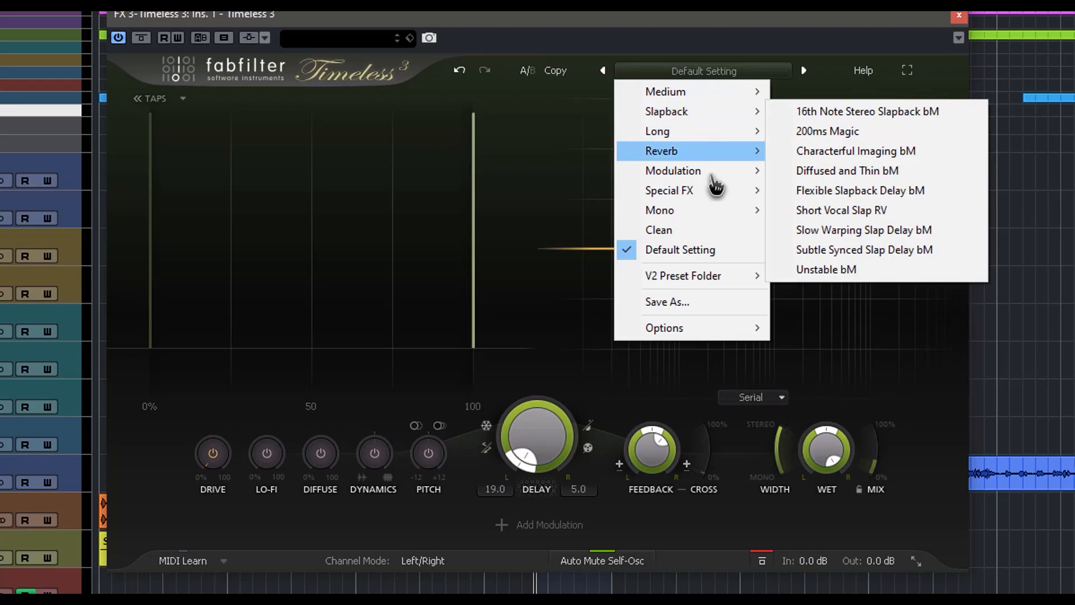
mouse_move(710, 154)
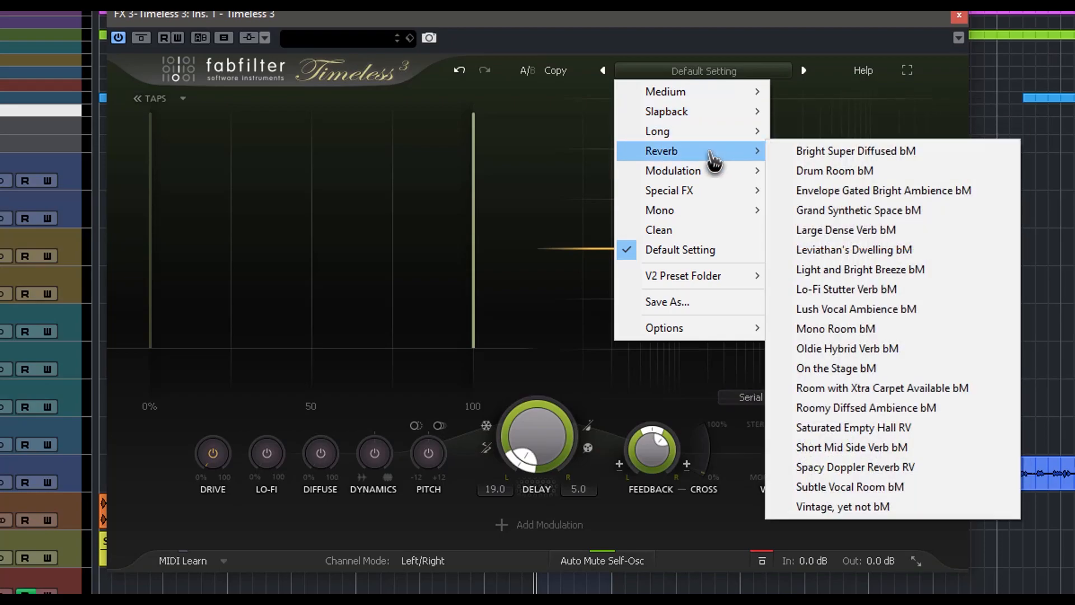
mouse_move(718, 180)
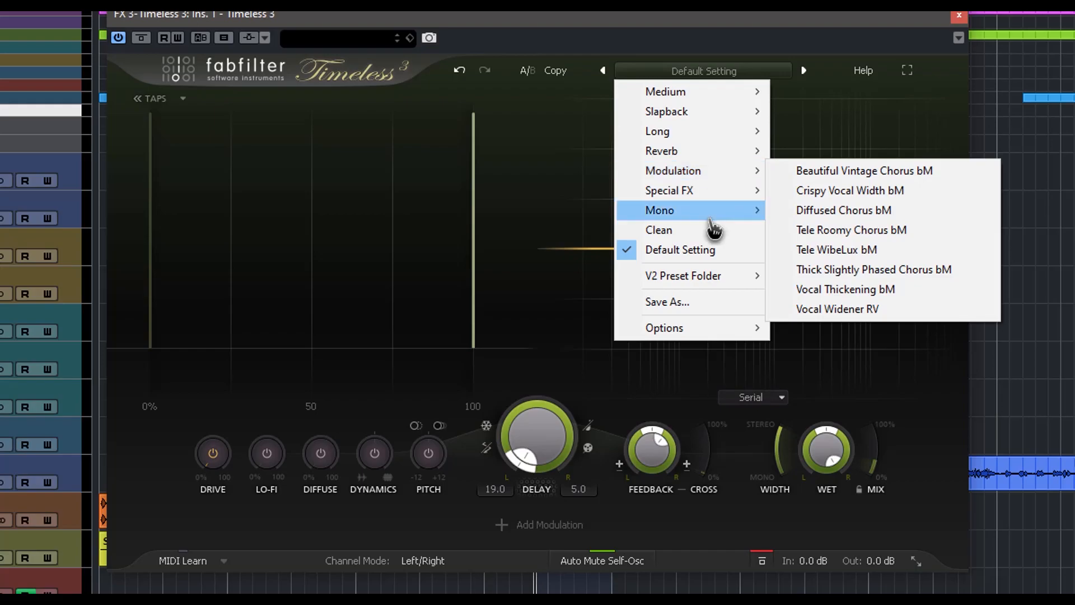
mouse_move(673, 276)
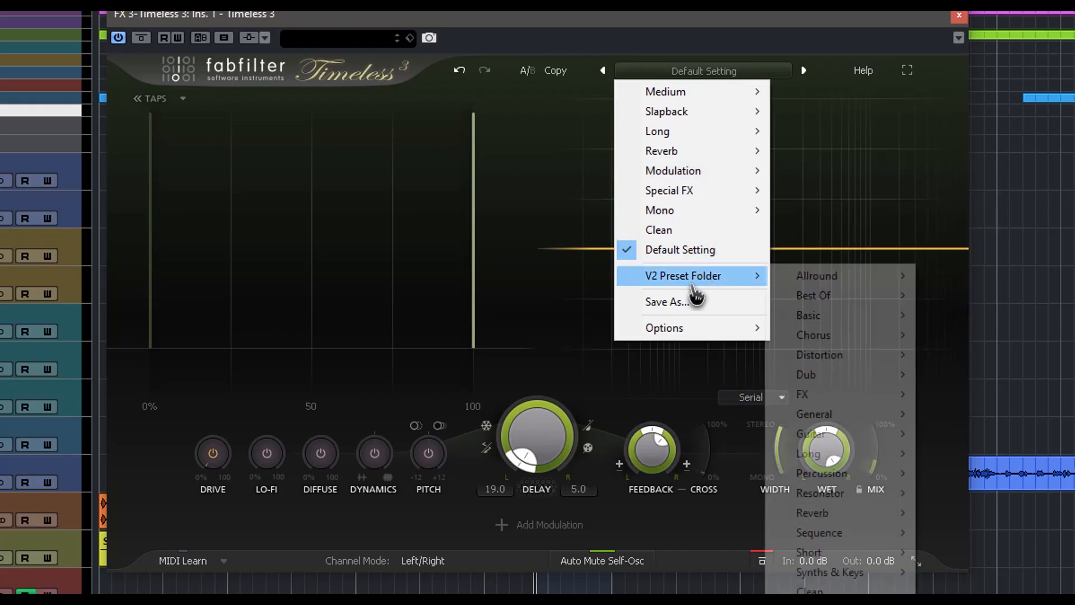
mouse_move(835, 278)
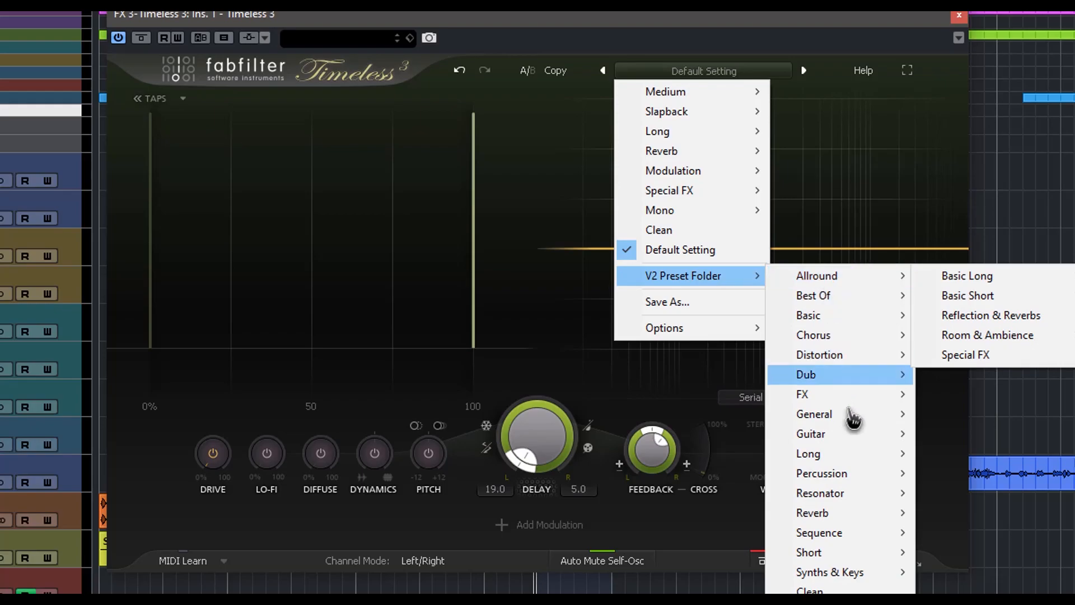
mouse_move(835, 337)
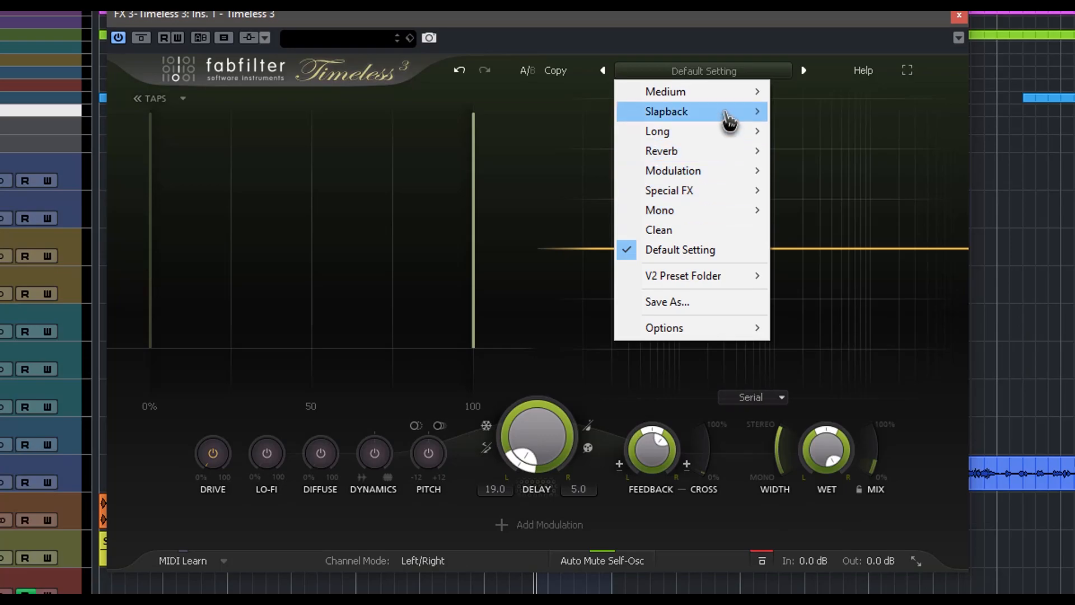
mouse_move(697, 337)
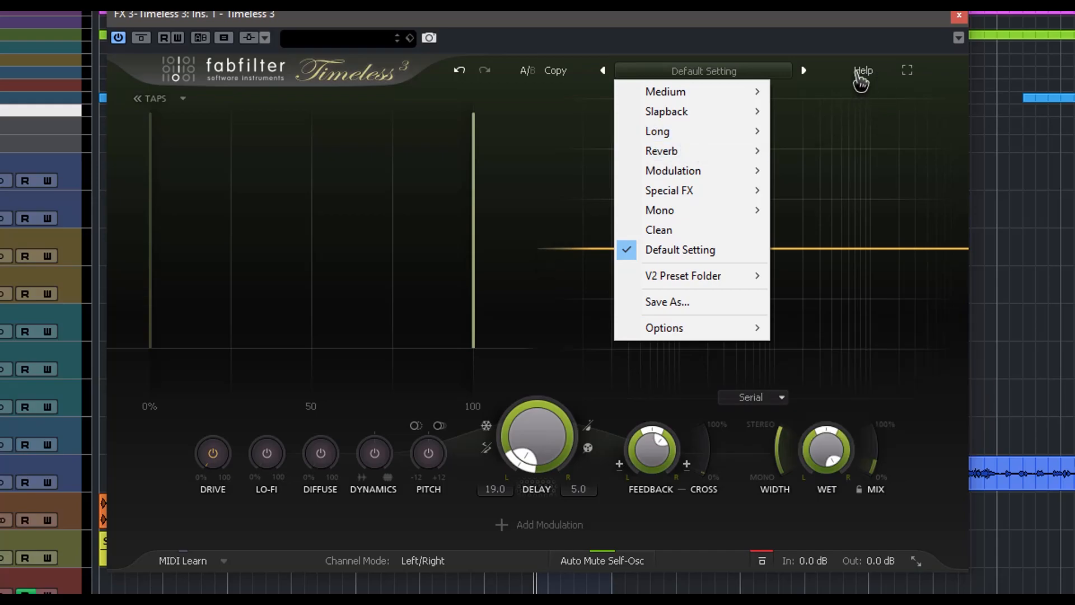
click(908, 77)
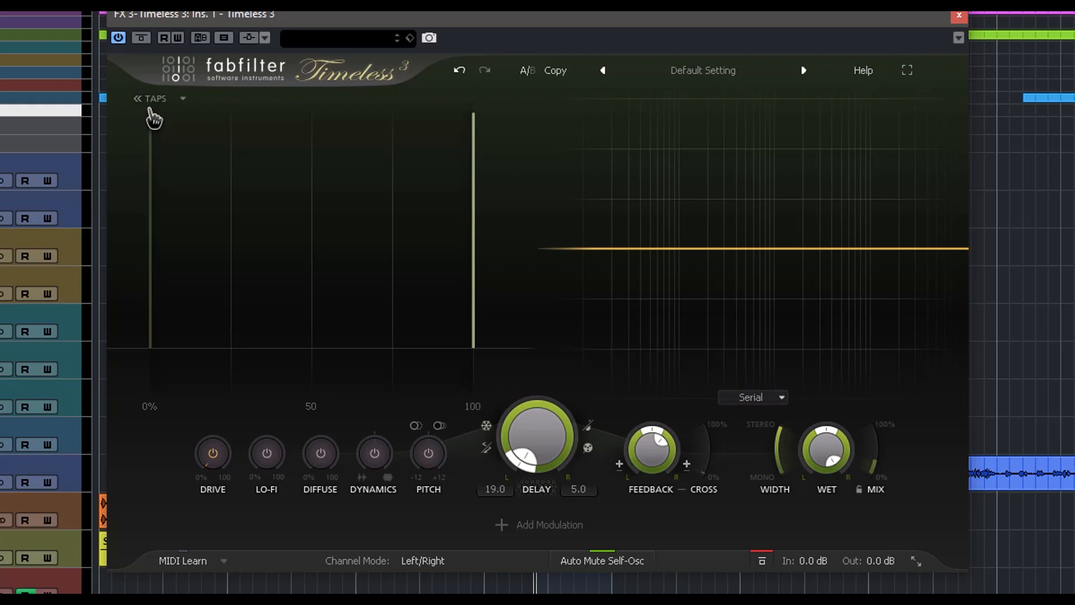
Step: Try adding delay taps at about 31% and 62.5%, and remove both of them again
mouse_move(482, 205)
click(252, 126)
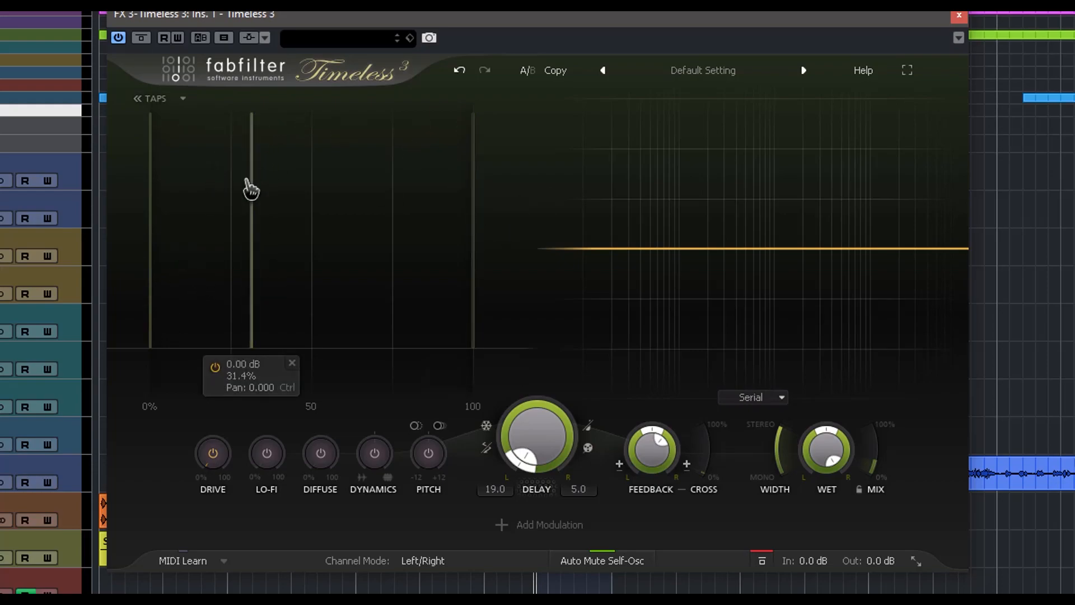
click(352, 125)
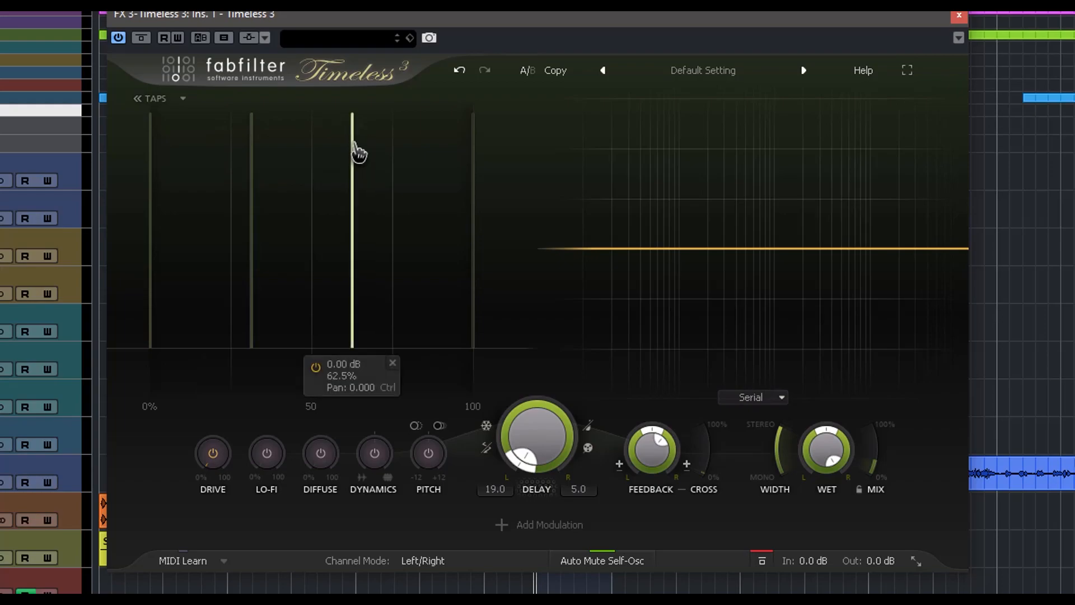
click(393, 363)
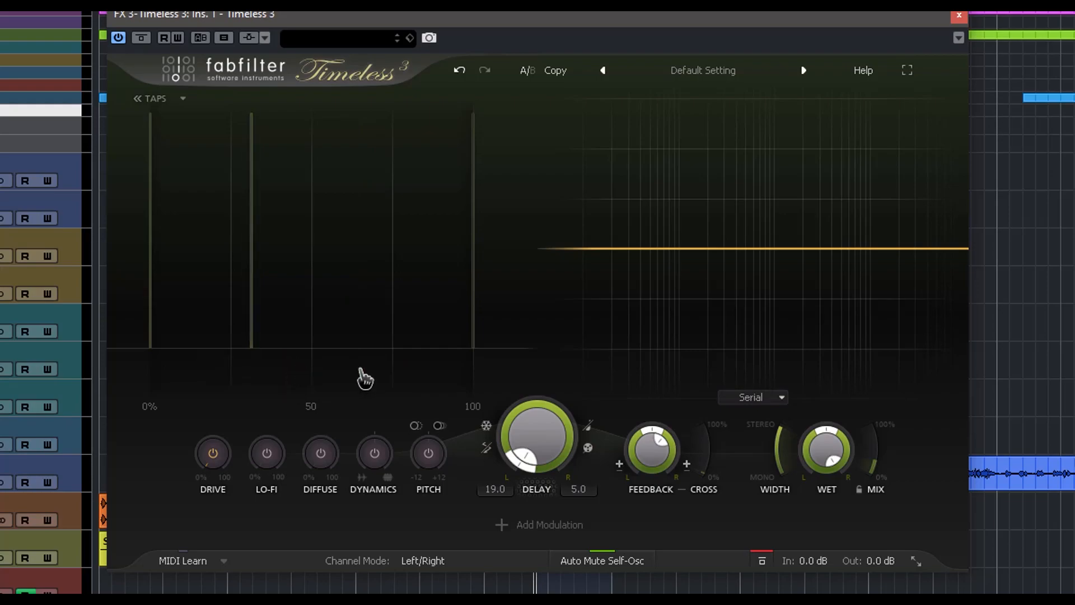
click(437, 368)
drag(474, 309, 290, 325)
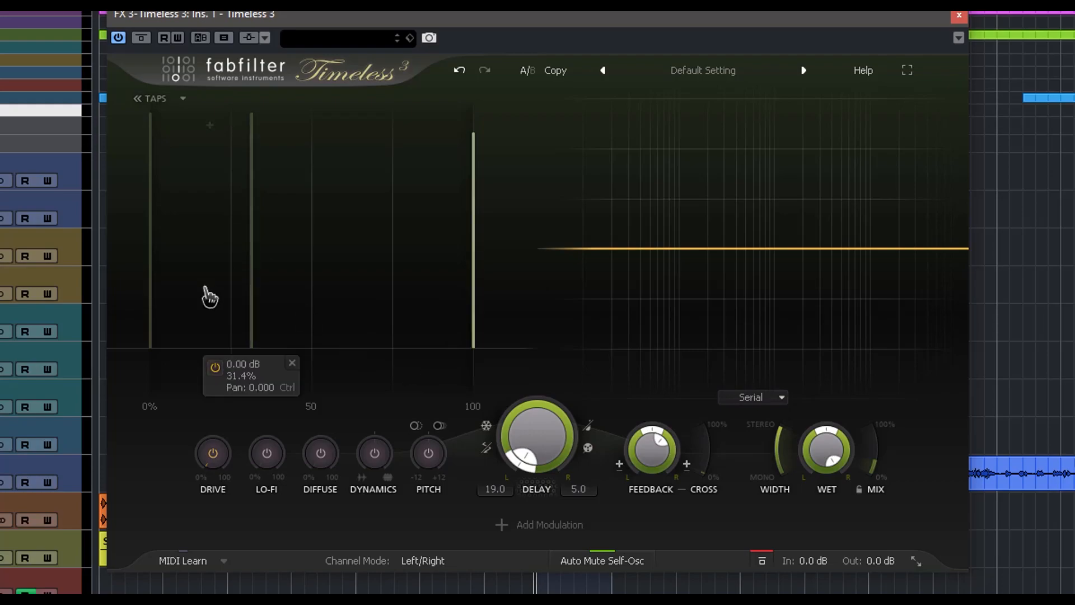
click(292, 364)
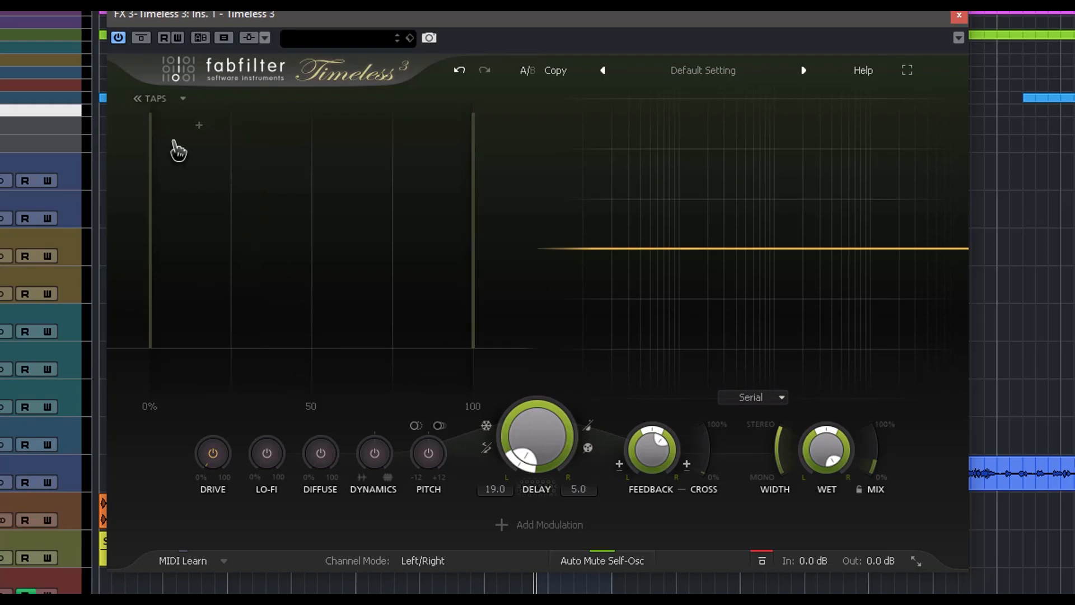
Step: Browse the tap presets and try panning the 100% delay tap to about 0.755 right and 0.335 left
click(183, 99)
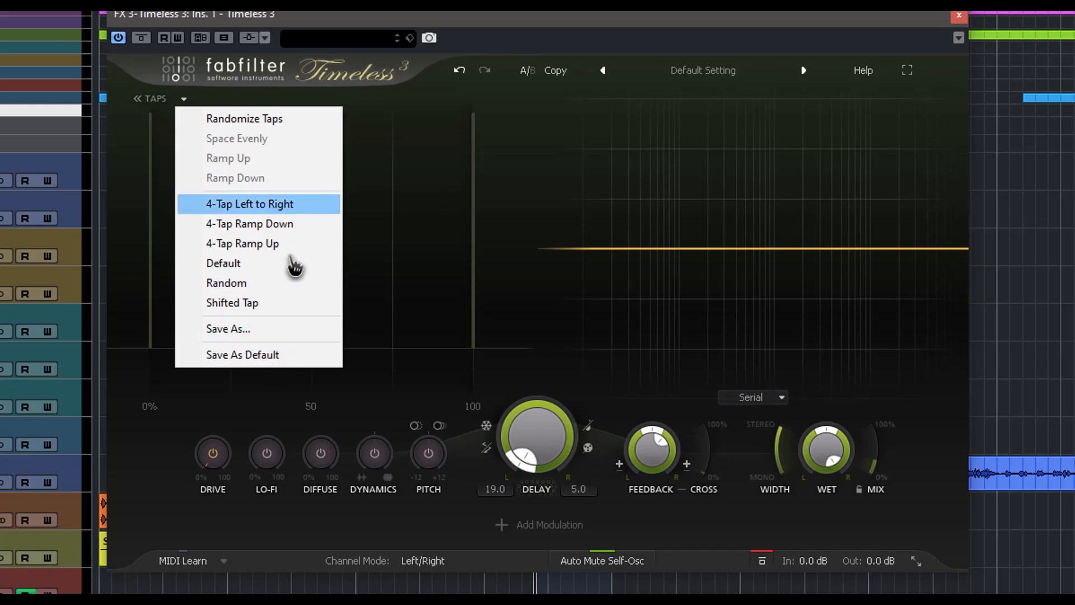
click(383, 248)
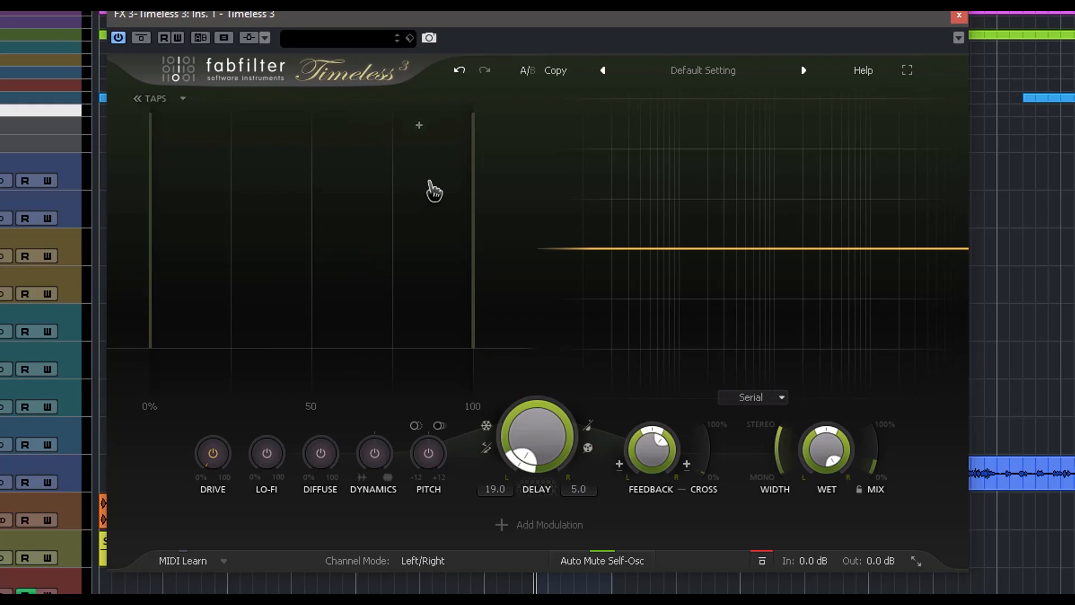
mouse_move(471, 276)
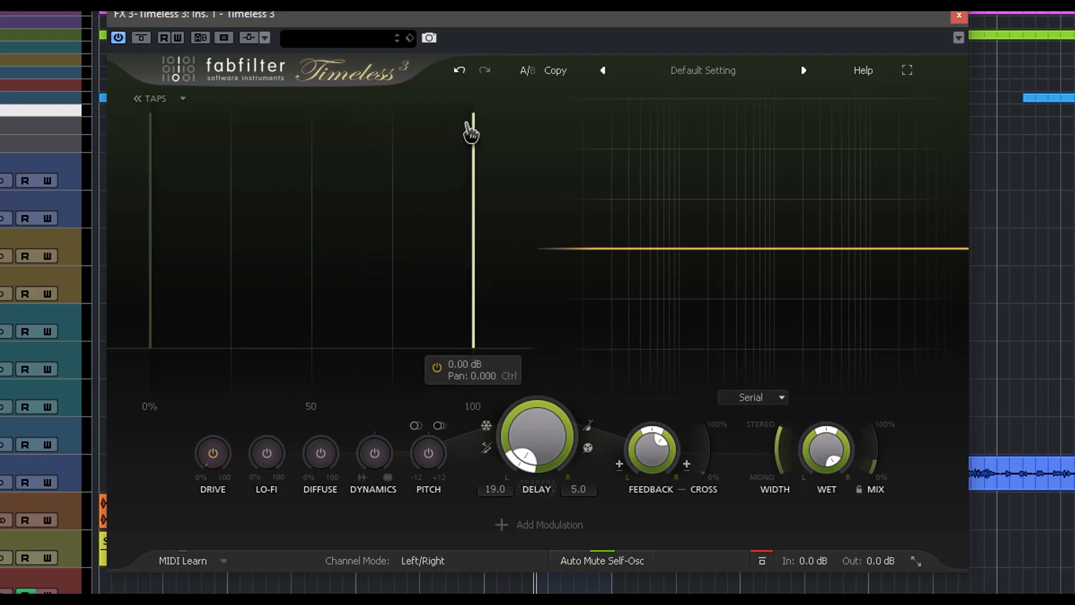
drag(486, 282, 475, 256)
drag(478, 245, 610, 248)
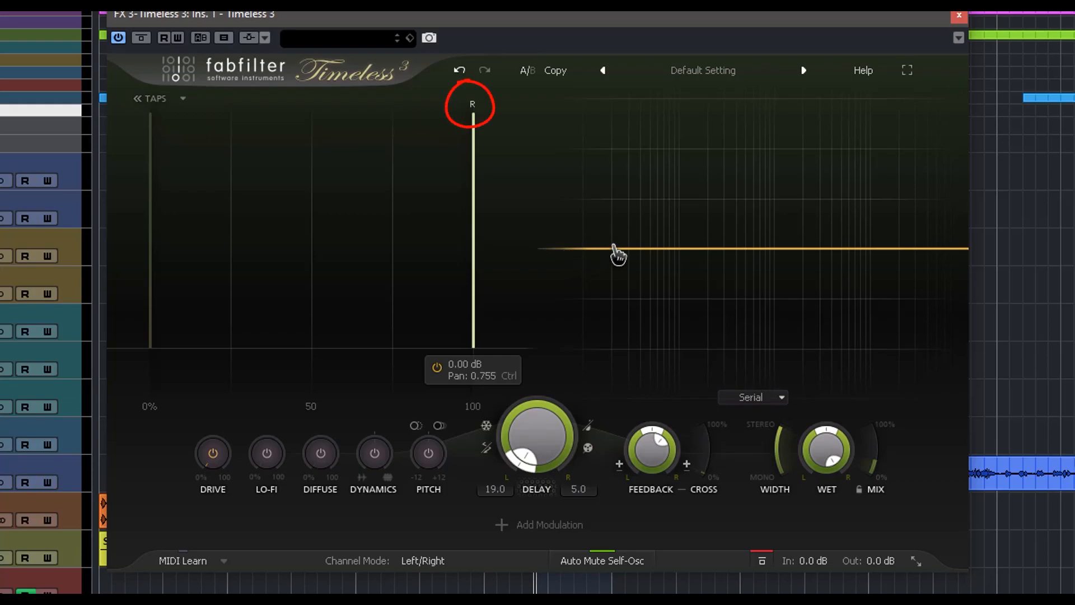
mouse_move(607, 250)
mouse_down()
mouse_move(356, 248)
mouse_move(470, 250)
mouse_up()
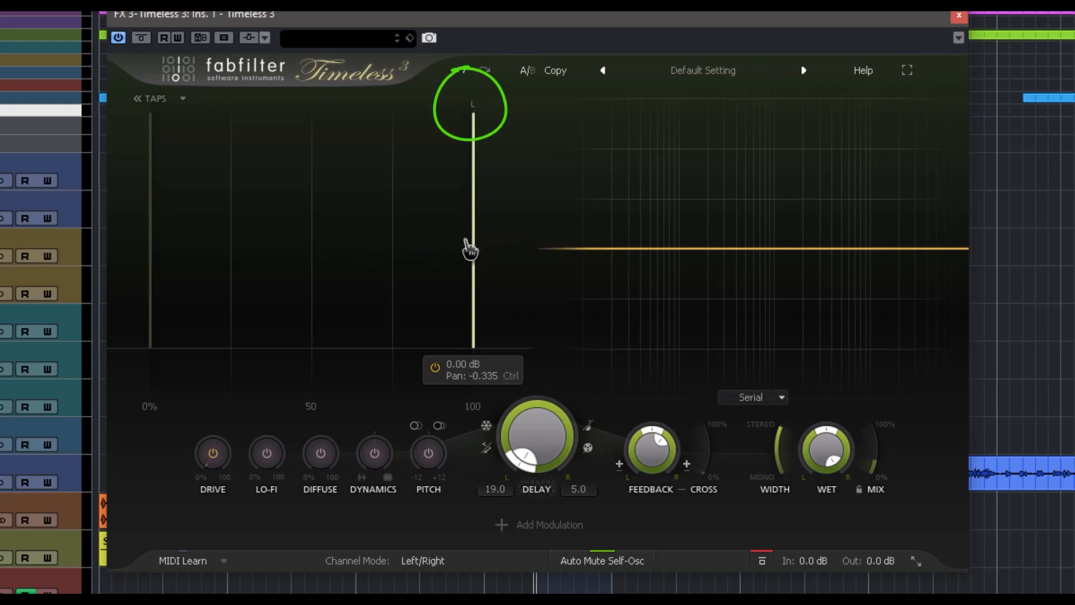
Step: Add a delay tap at 75%, with its level lowered to about -13.3 dB and its pan at about -0.025
click(402, 126)
drag(411, 299, 401, 376)
mouse_move(400, 349)
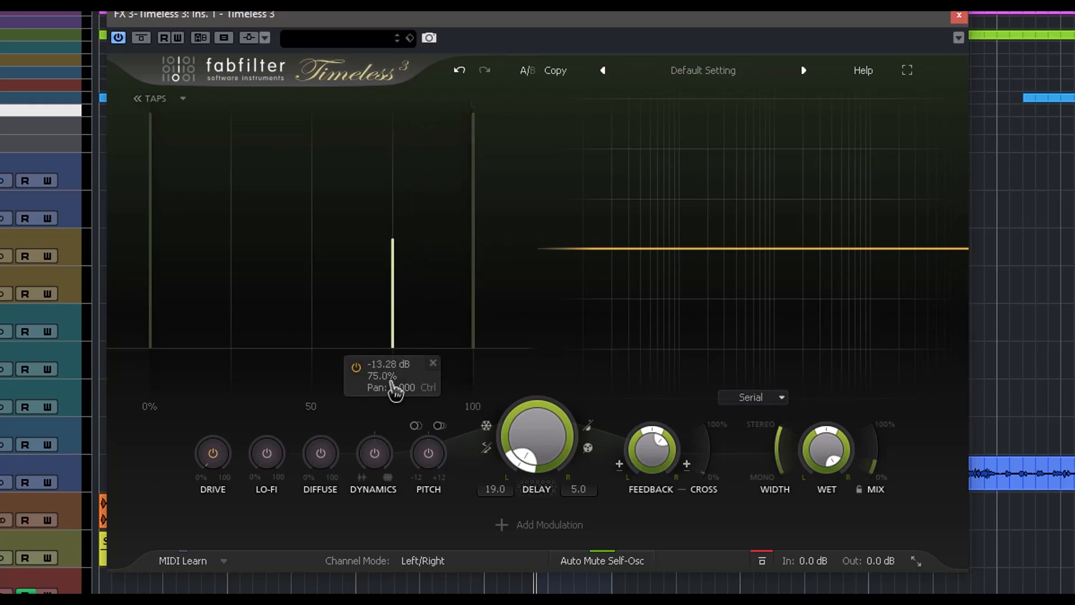
drag(391, 331, 392, 288)
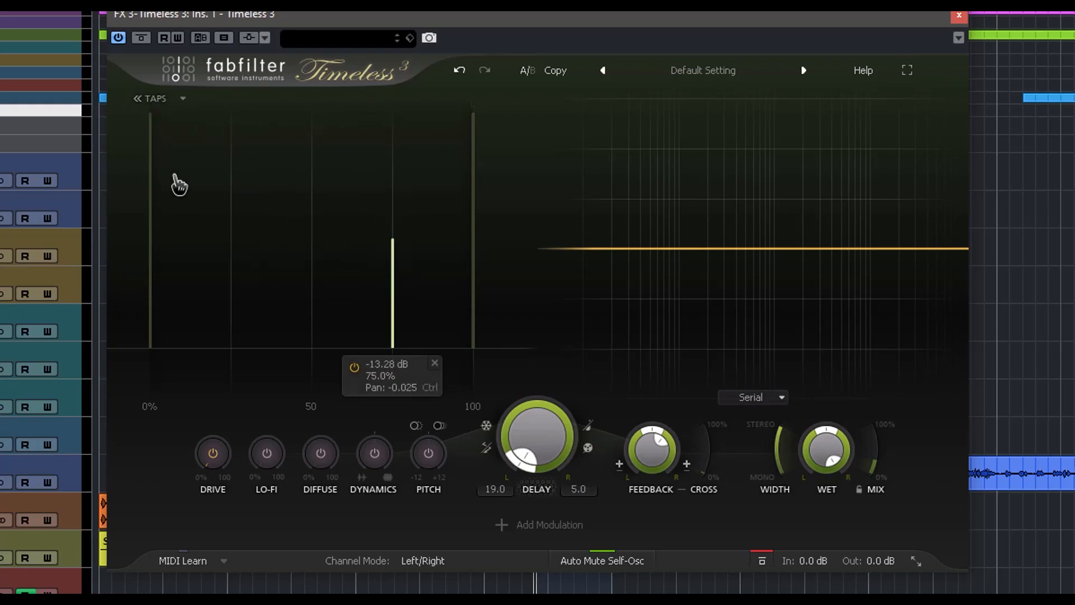
Step: Switch the tap display to the echoes over time and reshape them to a delay of 24.4 ms left and 6.4 ms right
click(157, 100)
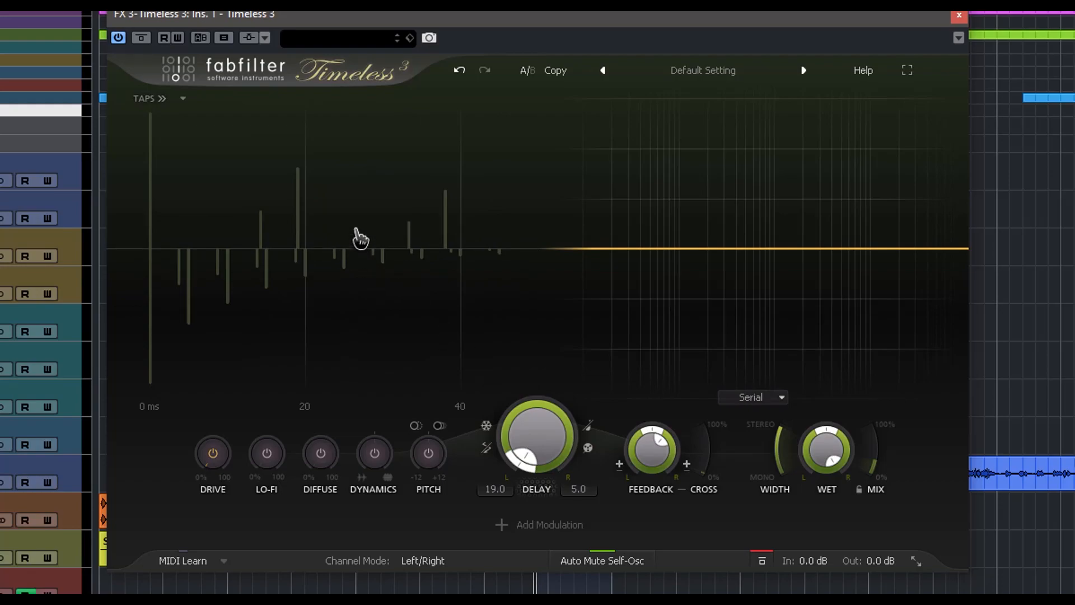
drag(268, 284, 246, 246)
drag(247, 329, 184, 108)
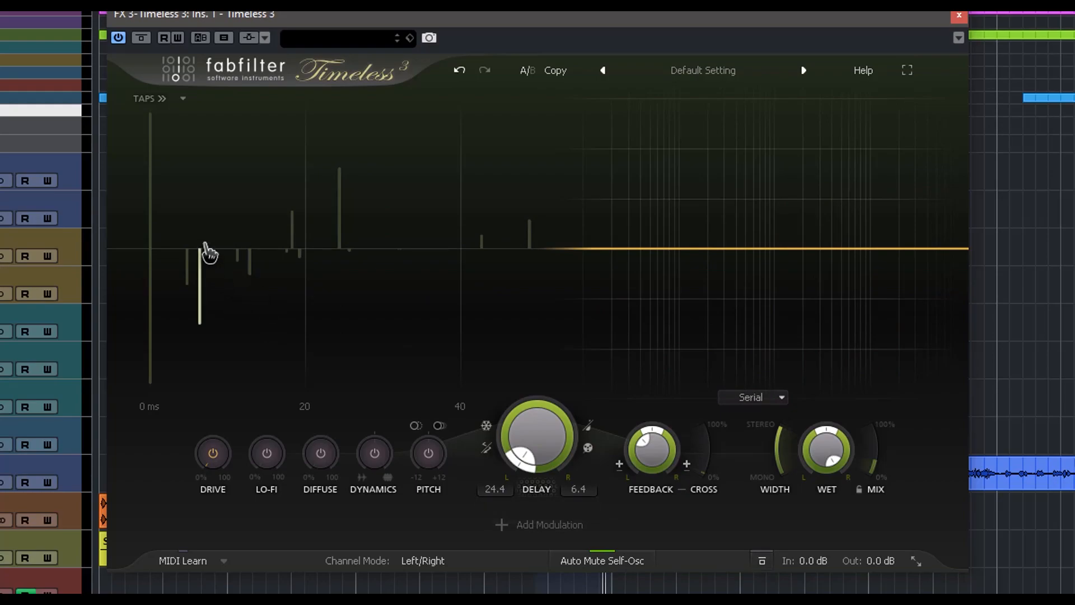
Step: Load the 4-Tap Left to Right tap preset and replace it with 4-Tap Ramp Up
click(182, 101)
click(272, 205)
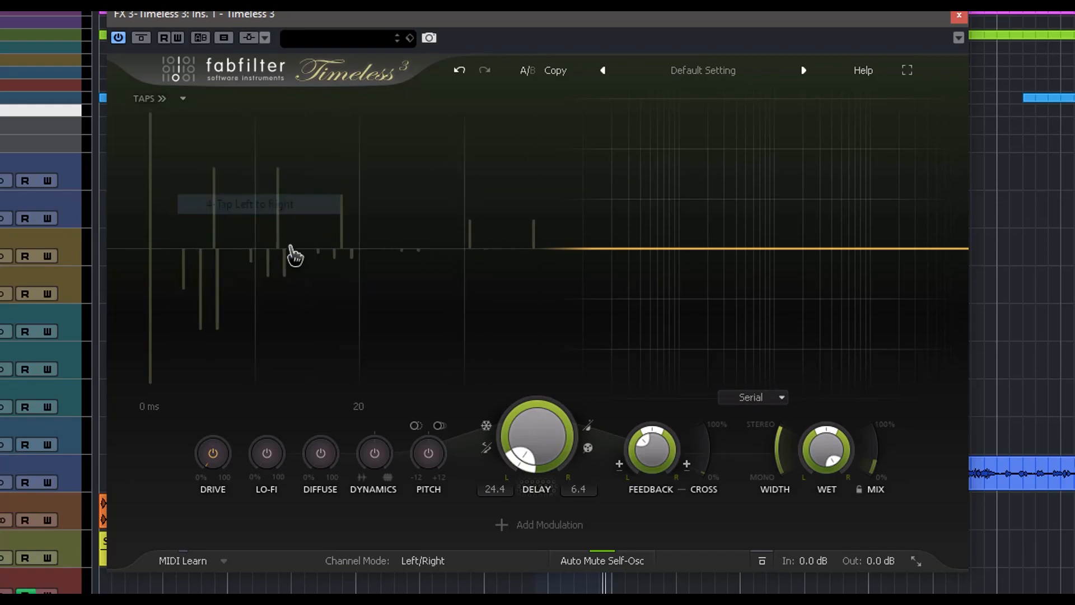
click(183, 98)
click(283, 245)
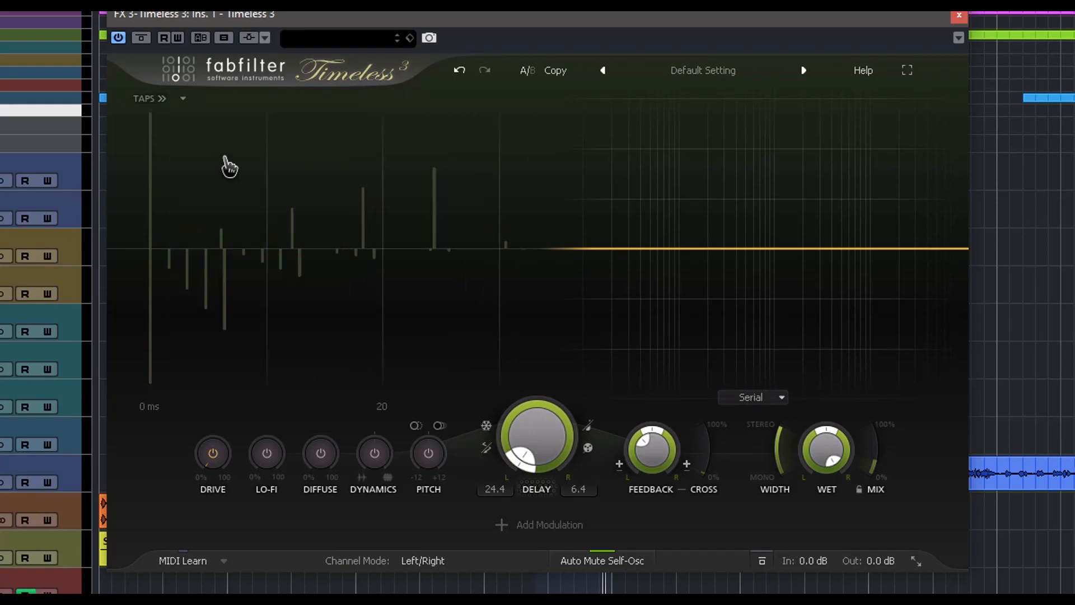
click(183, 99)
click(266, 246)
Step: Adjust the ramp's tap levels, with the 100% tap at about -6 dB, and stretch the echoes to 53.4 ms left and 14.0 ms right
drag(228, 296, 241, 268)
click(149, 99)
mouse_move(241, 336)
drag(236, 319, 239, 333)
drag(312, 257, 311, 300)
drag(473, 247, 479, 280)
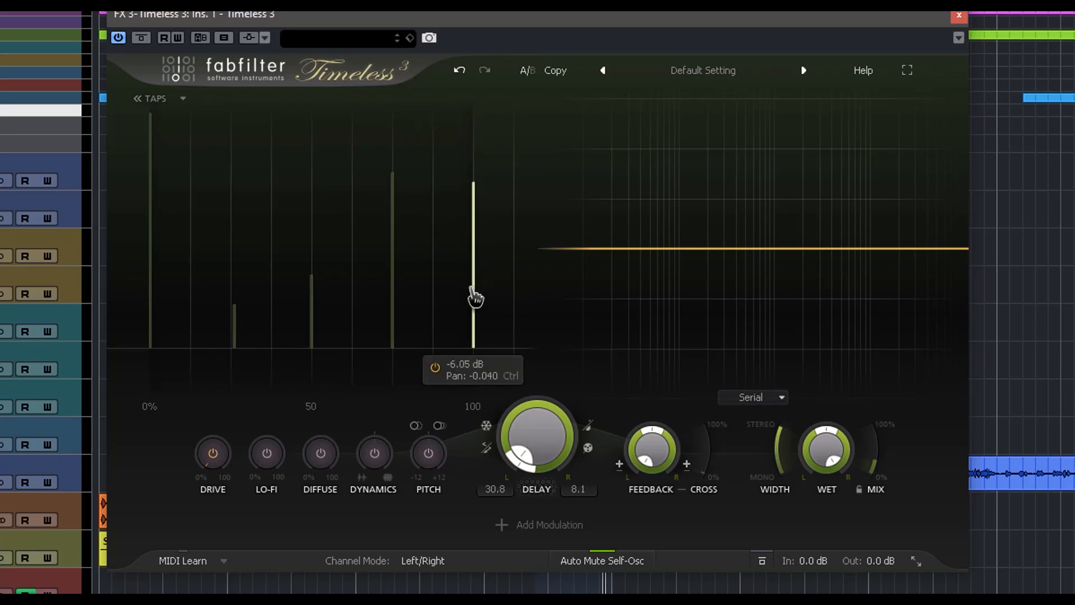
click(152, 98)
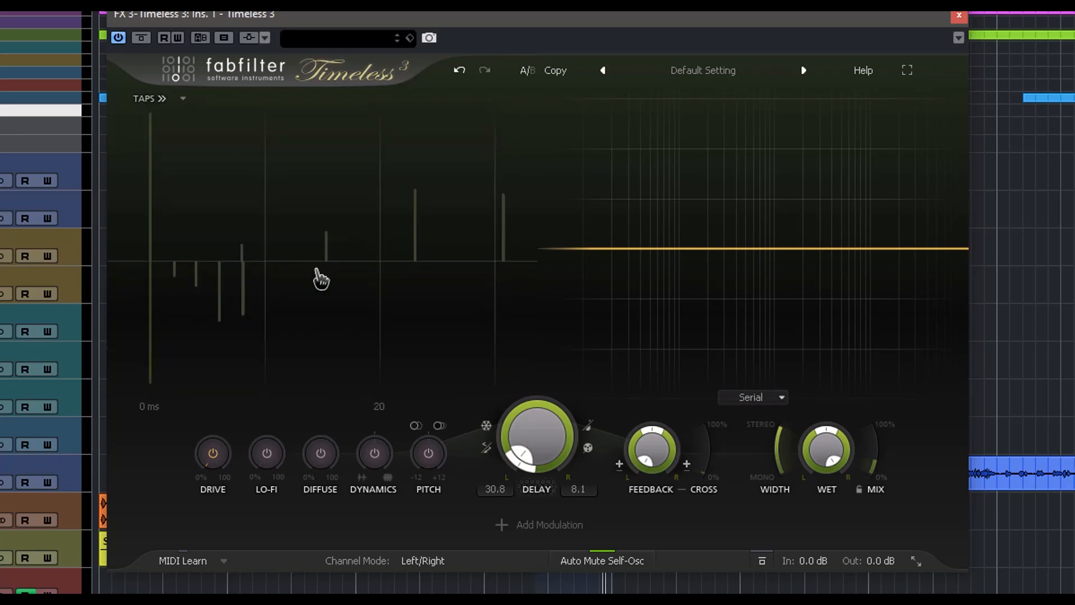
mouse_move(250, 290)
mouse_down()
mouse_move(257, 345)
mouse_move(253, 271)
mouse_move(255, 304)
mouse_move(242, 308)
mouse_move(237, 260)
mouse_move(232, 288)
mouse_move(250, 297)
mouse_move(230, 300)
mouse_move(257, 313)
mouse_move(228, 314)
mouse_move(294, 327)
mouse_move(283, 263)
mouse_move(276, 269)
mouse_move(391, 286)
mouse_move(312, 235)
mouse_move(304, 263)
mouse_move(312, 252)
mouse_up()
Step: Adjust the feedback amount and its pan, and set the delay times to 262.6 ms left and 441.1 ms right
drag(644, 448, 679, 558)
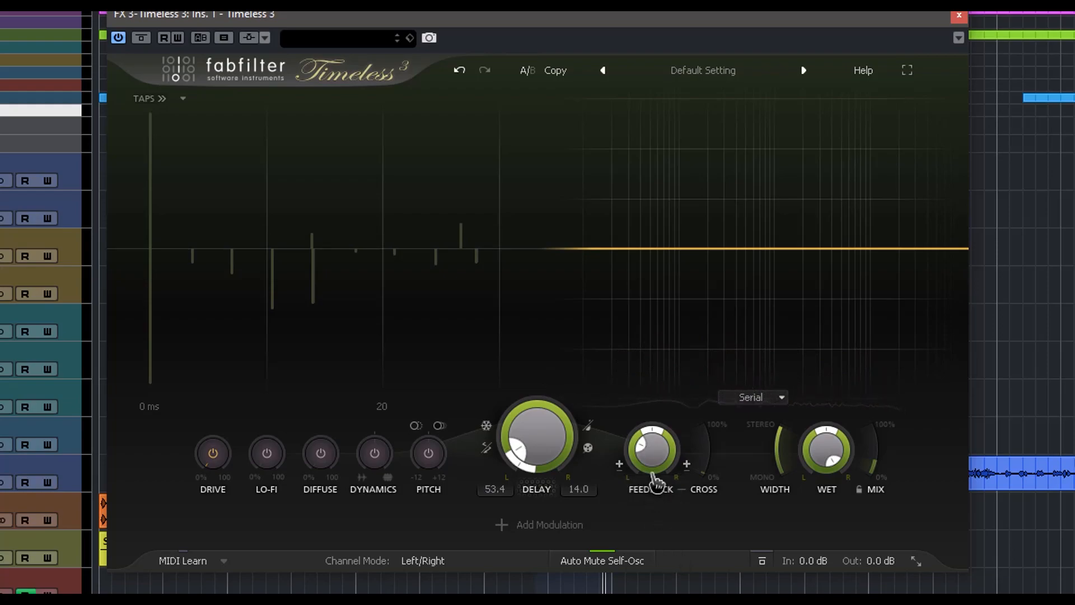
drag(665, 442, 633, 418)
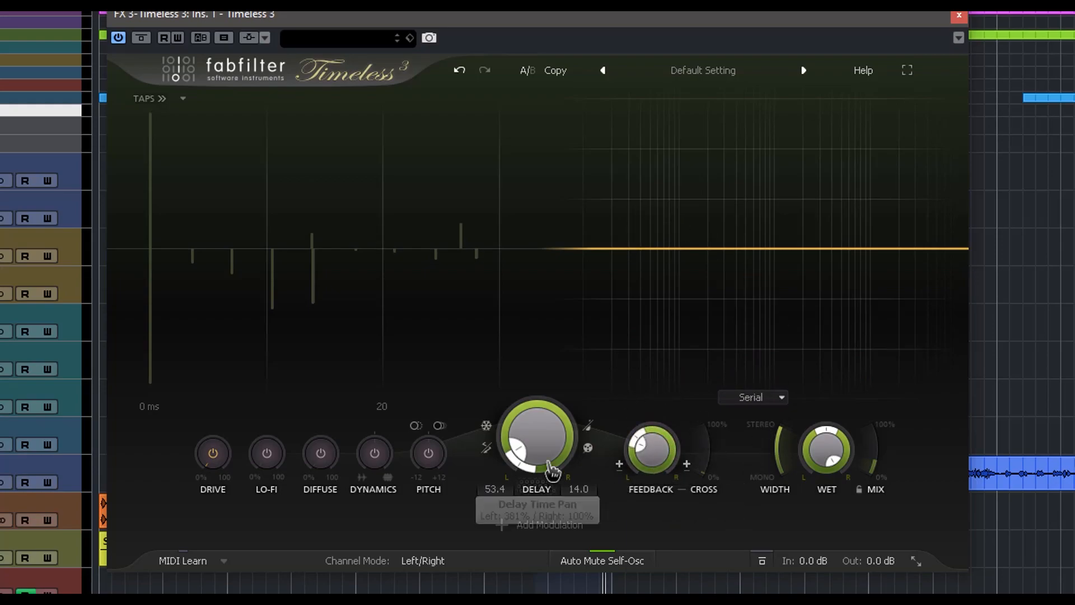
drag(526, 453, 532, 368)
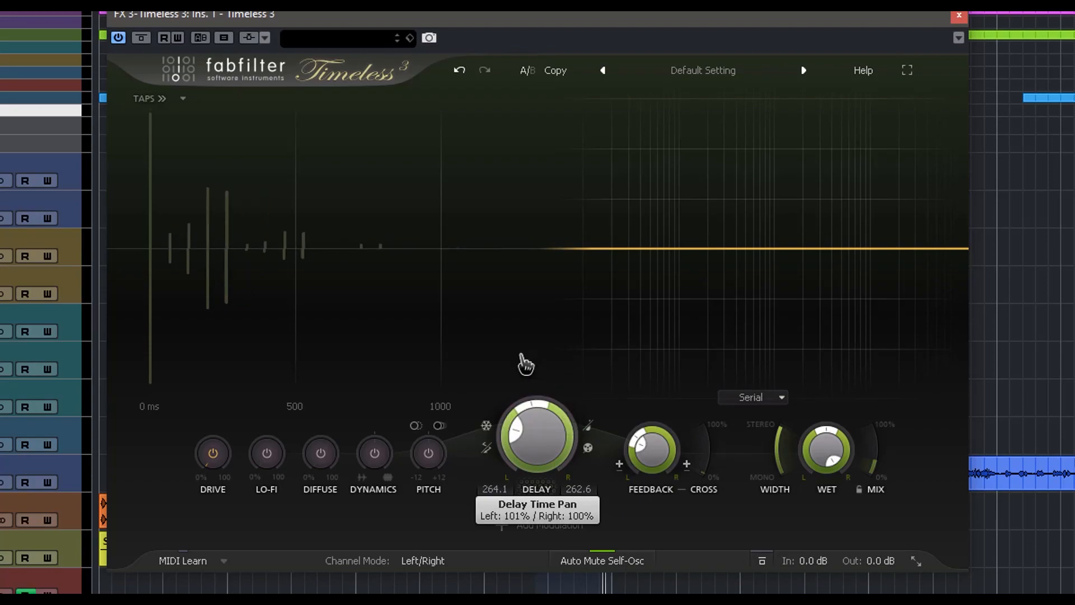
drag(525, 356, 544, 291)
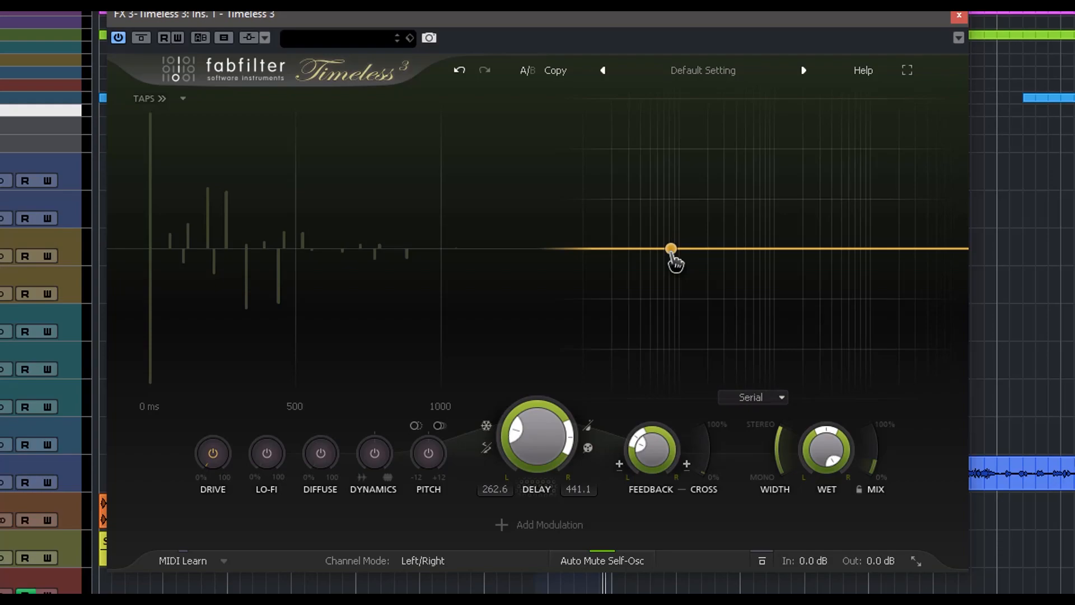
Step: Add a bell filter at about 70 Hz with about 9.3 dB of boost
drag(672, 253, 688, 253)
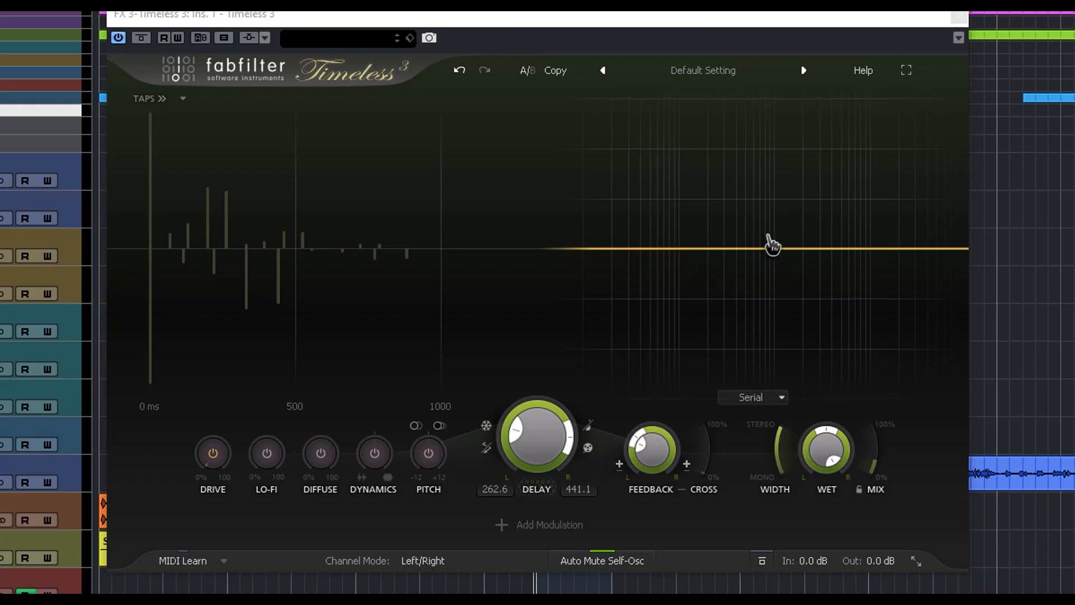
drag(678, 252, 666, 205)
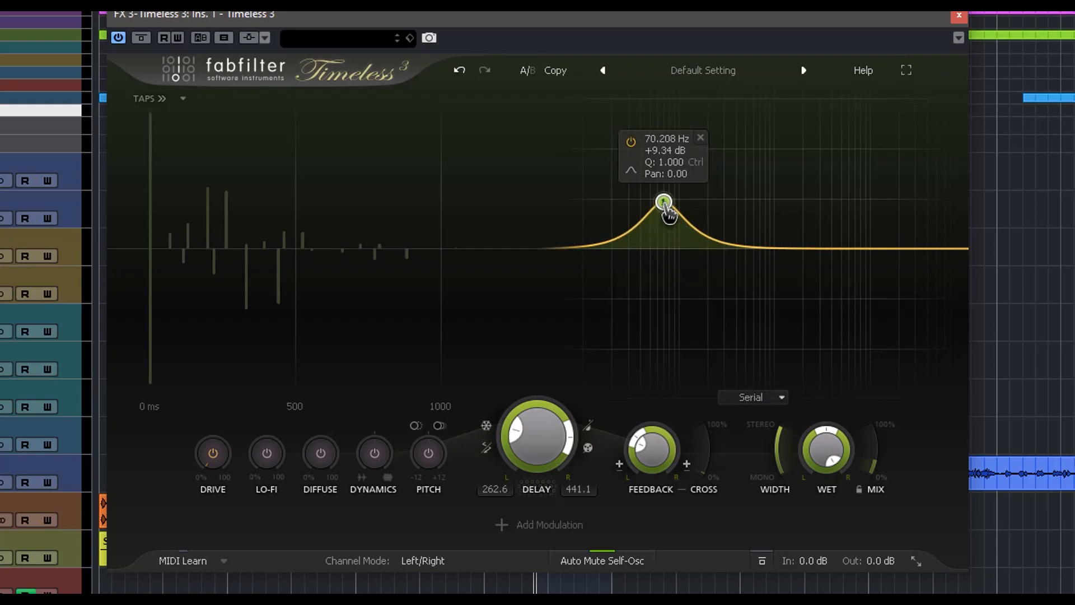
Step: Adjust the bell filter to about 61 Hz, +4.15 dB, Q 3.374 and pan -0.27
drag(664, 204, 661, 233)
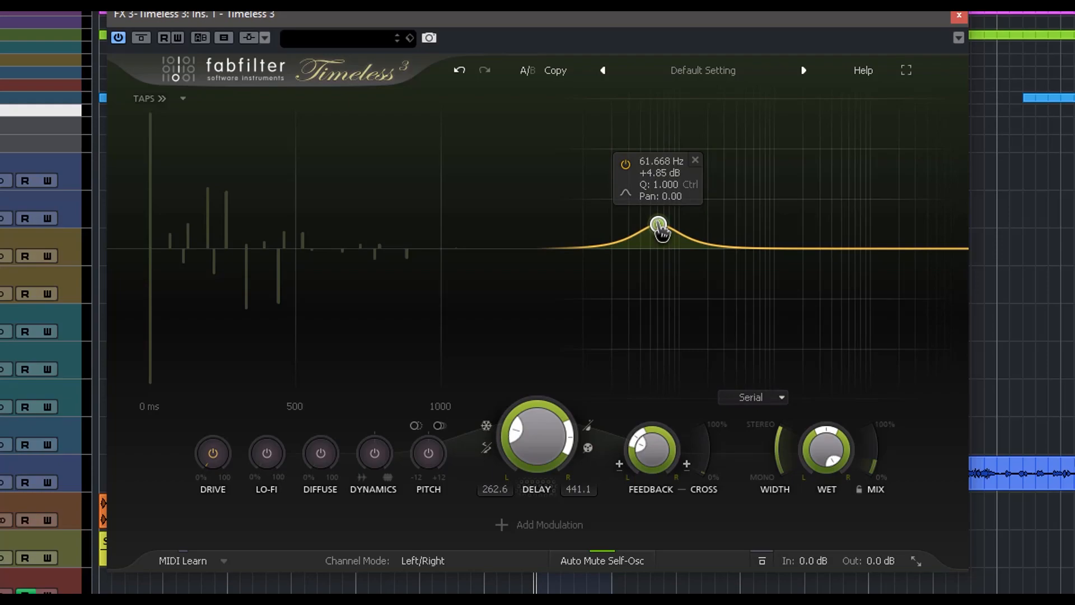
drag(661, 228, 665, 232)
scroll(667, 238, down, 5)
scroll(667, 238, up, 15)
scroll(666, 240, up, 7)
scroll(666, 242, down, 3)
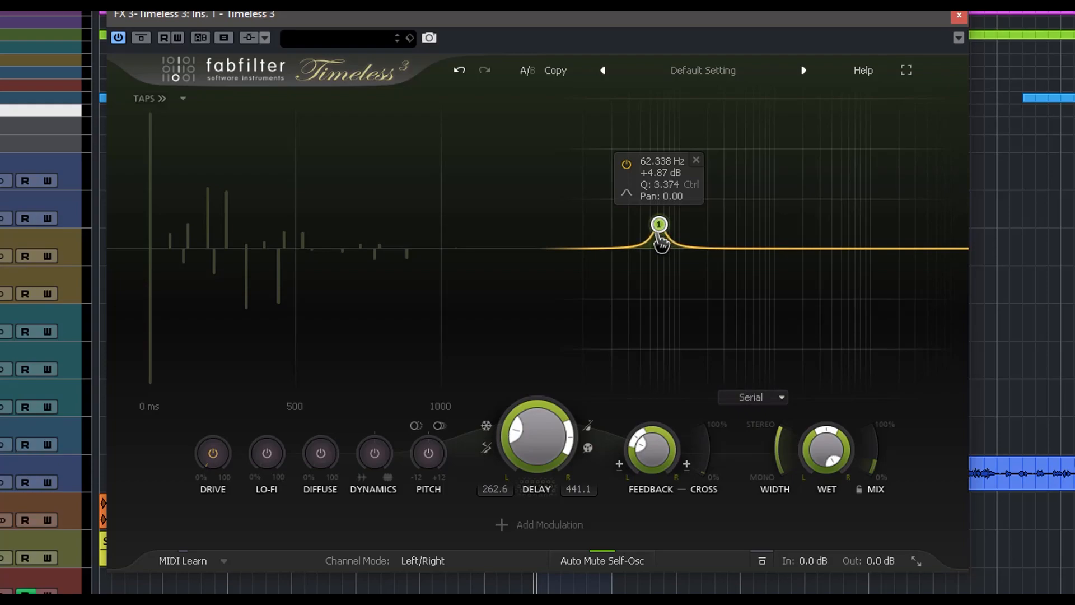
drag(661, 227, 646, 252)
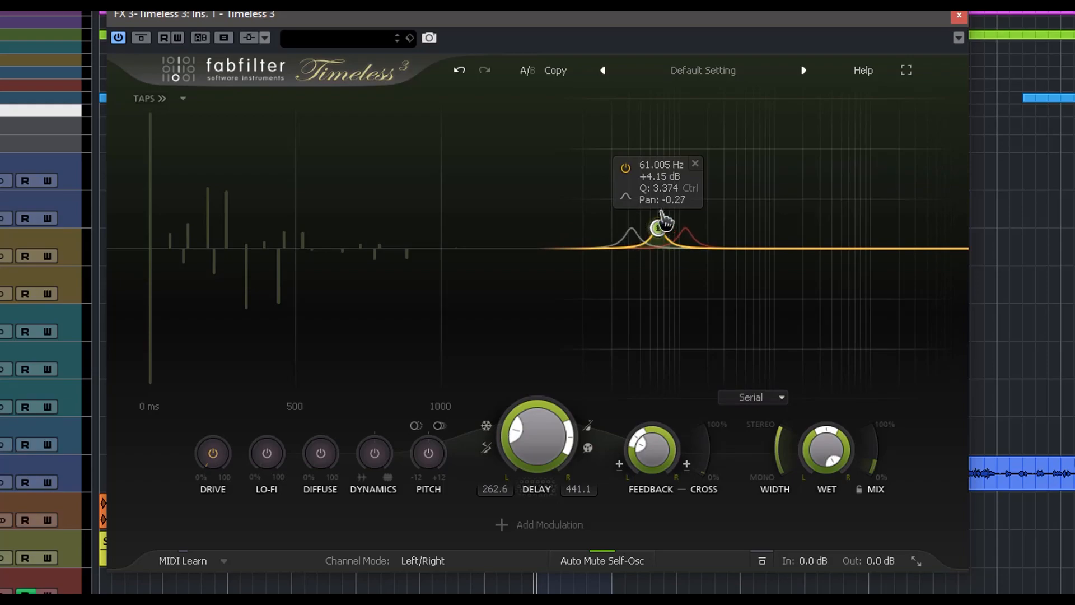
Step: Move filter 1 to about 214 Hz and turn it into a low-pass filter with the Classic characteristic
click(626, 196)
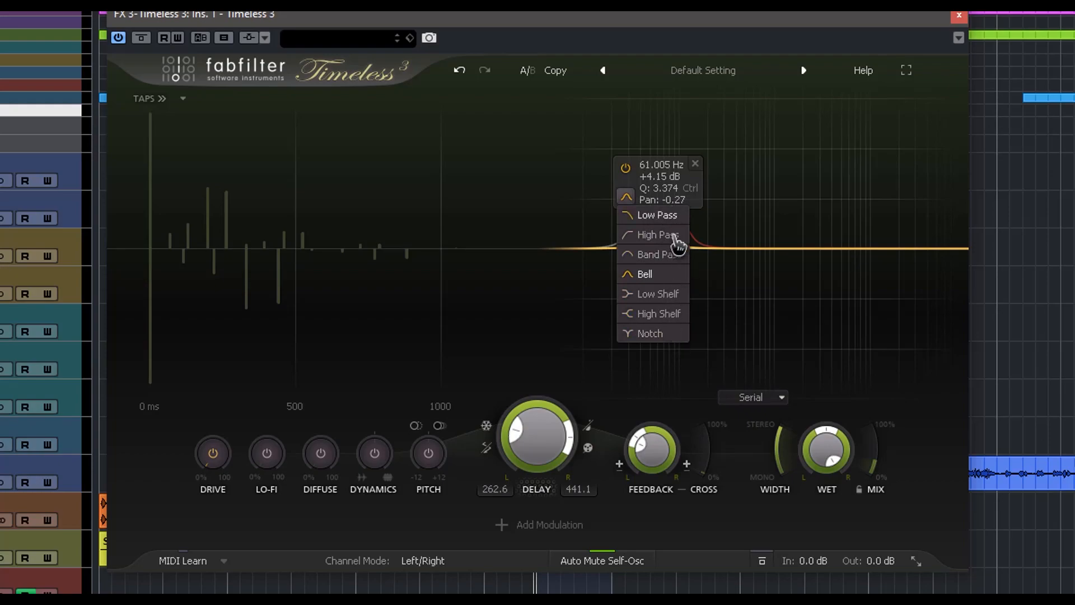
click(733, 219)
drag(658, 227, 750, 222)
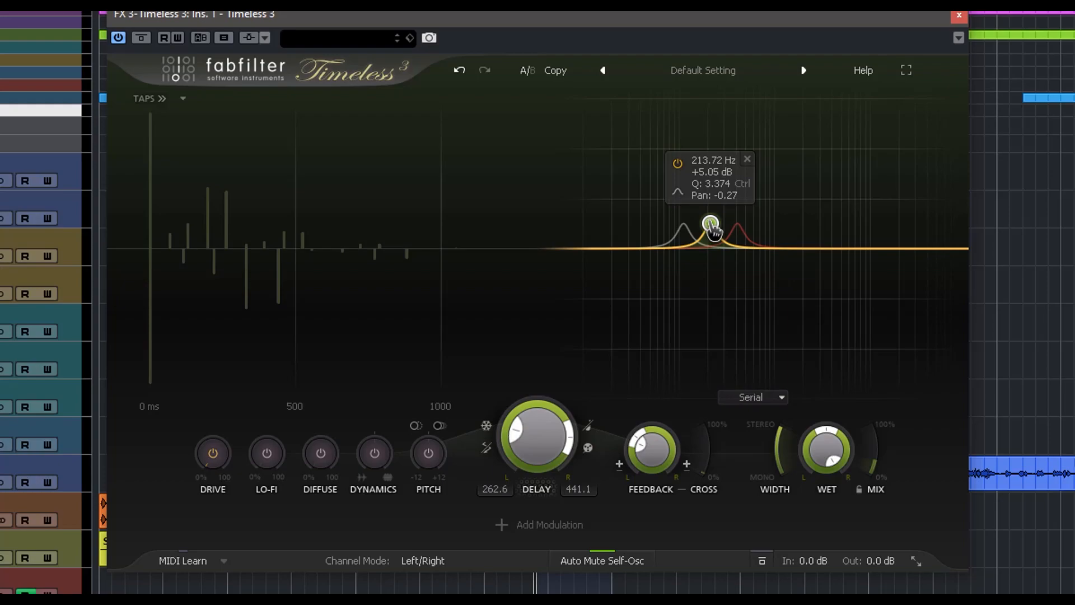
click(678, 192)
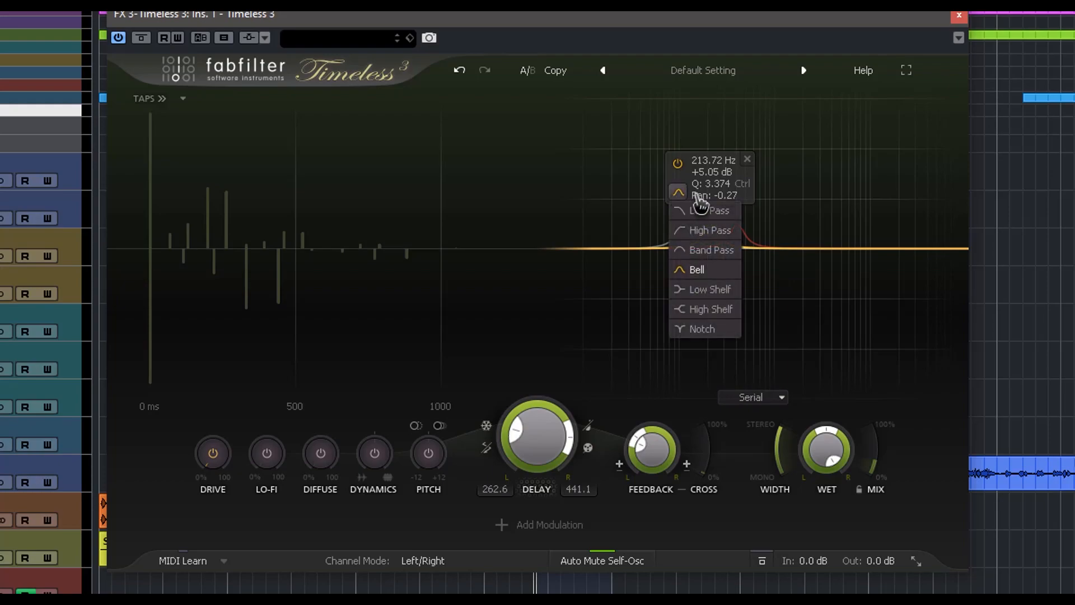
click(716, 211)
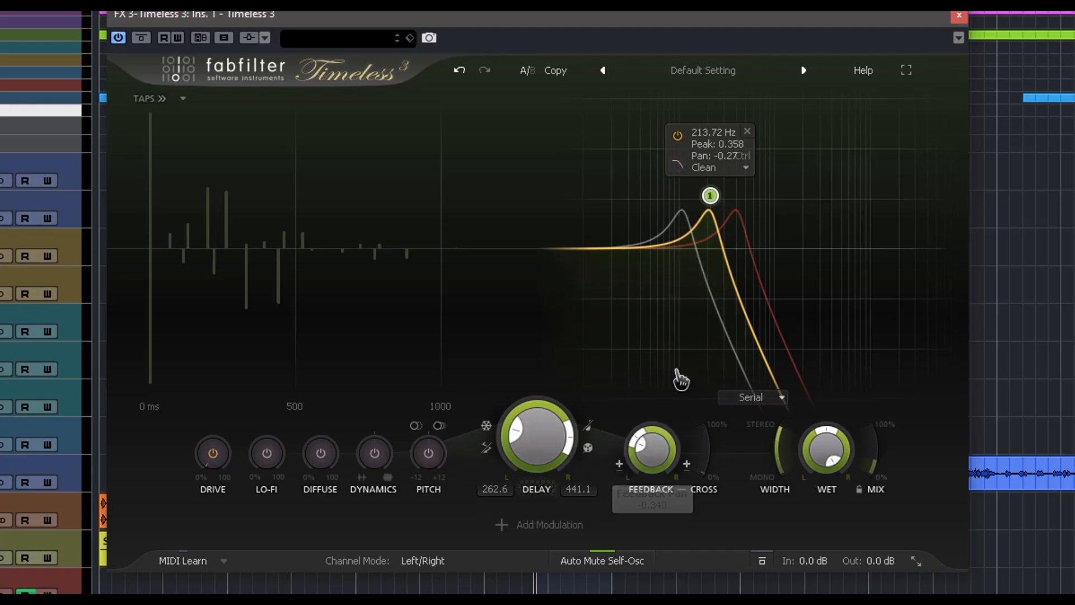
click(745, 169)
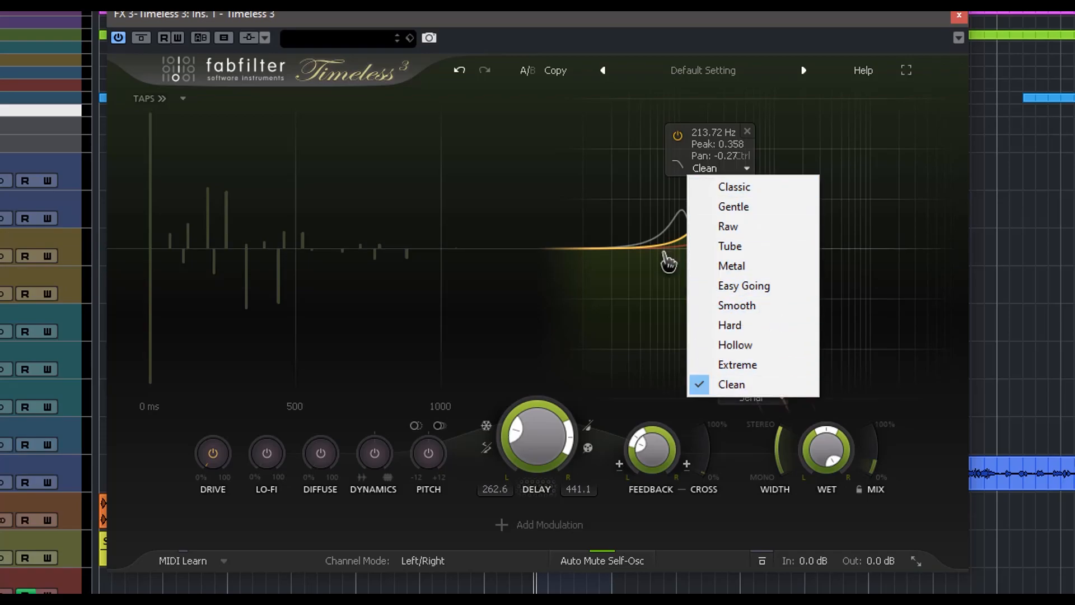
click(745, 188)
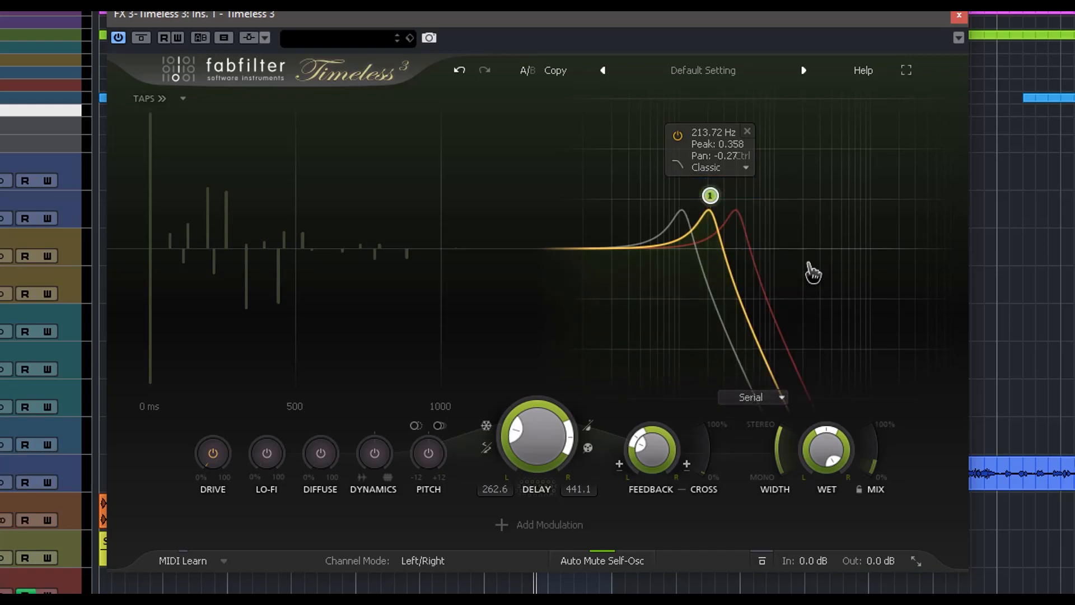
Step: Add a second filter at about 3019 Hz, shaped as a high-pass with the Metal characteristic
drag(731, 276, 824, 215)
click(789, 169)
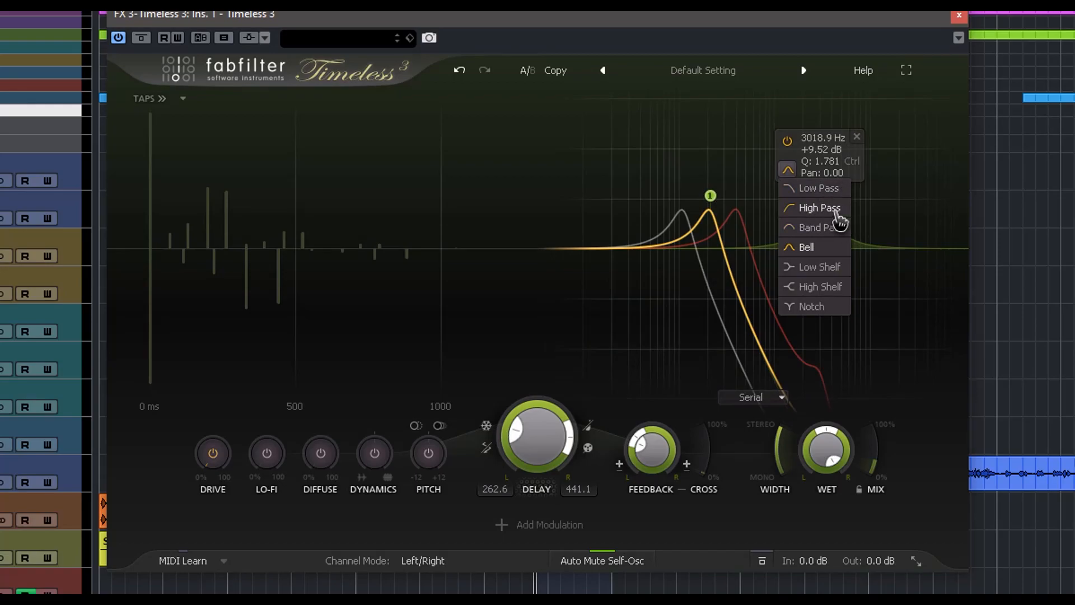
click(838, 210)
click(854, 197)
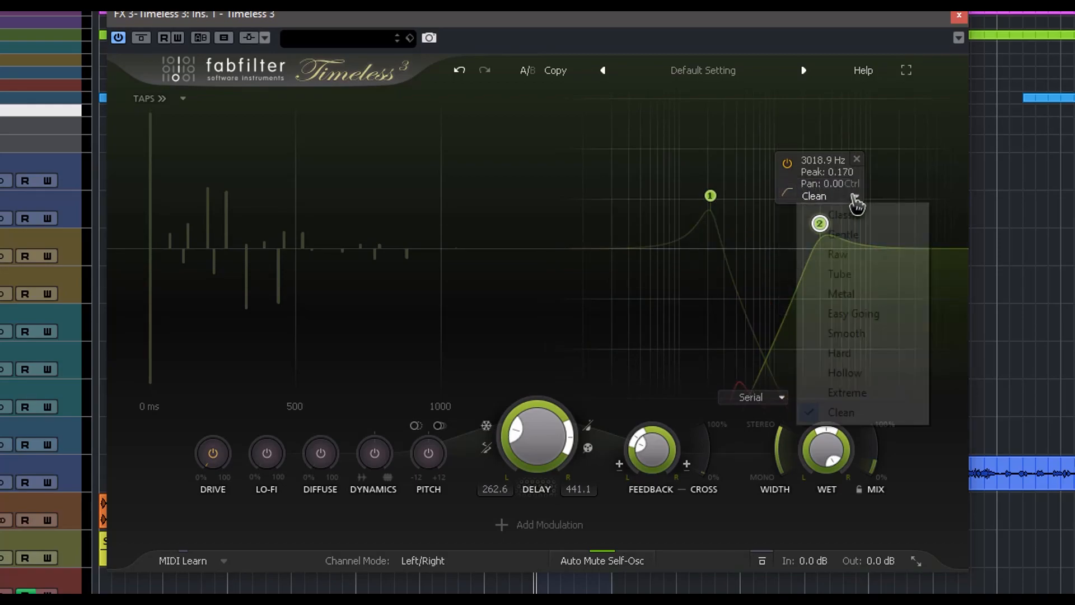
click(845, 294)
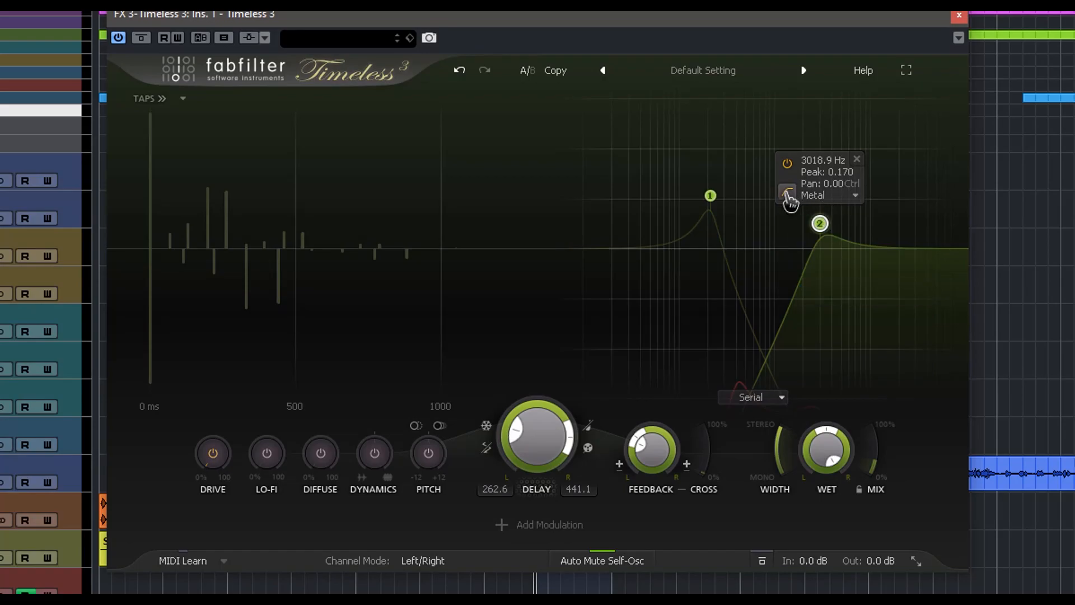
Step: Change filter 2's shape to Bell and finally to Notch
right_click(820, 226)
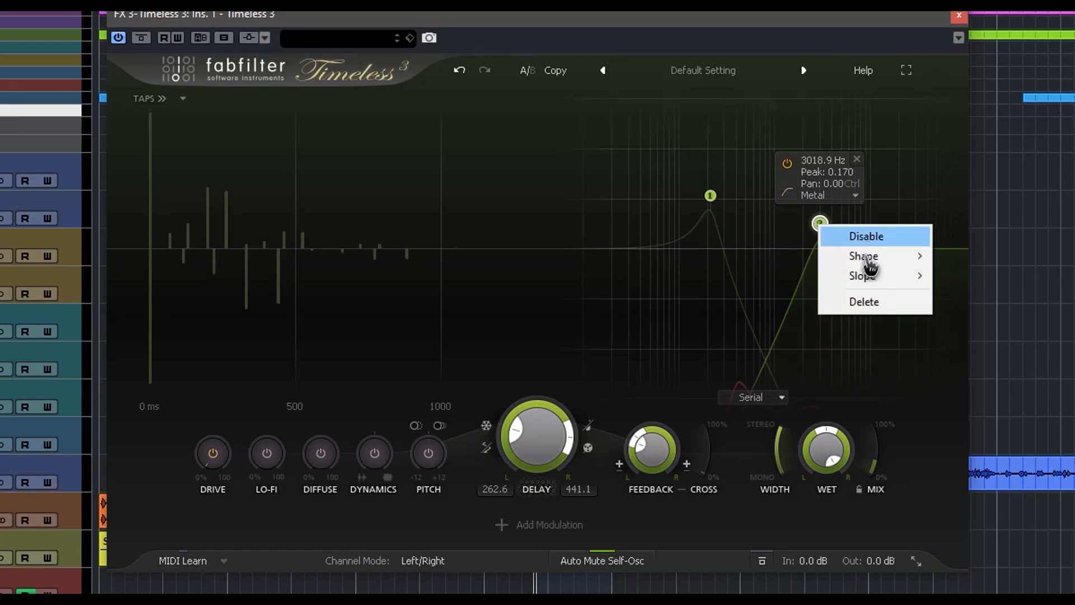
mouse_move(872, 257)
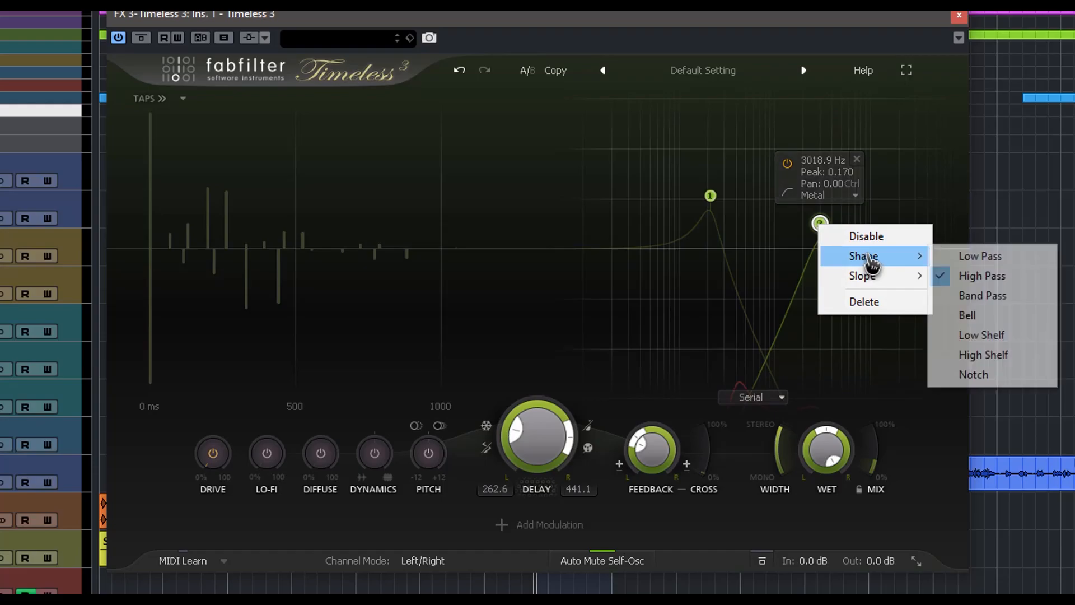
click(1001, 314)
right_click(820, 203)
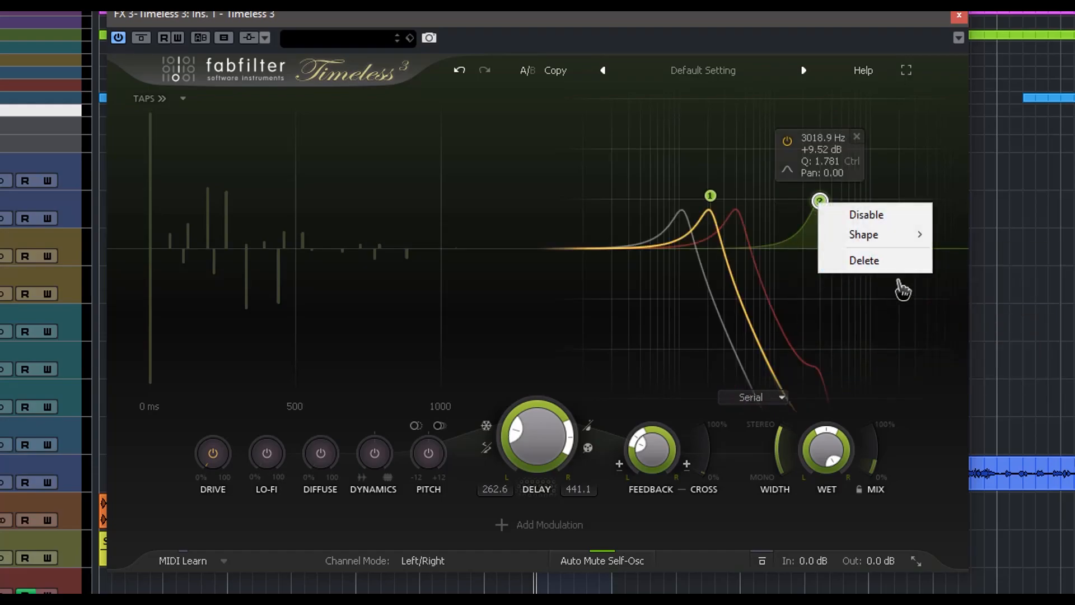
mouse_move(896, 244)
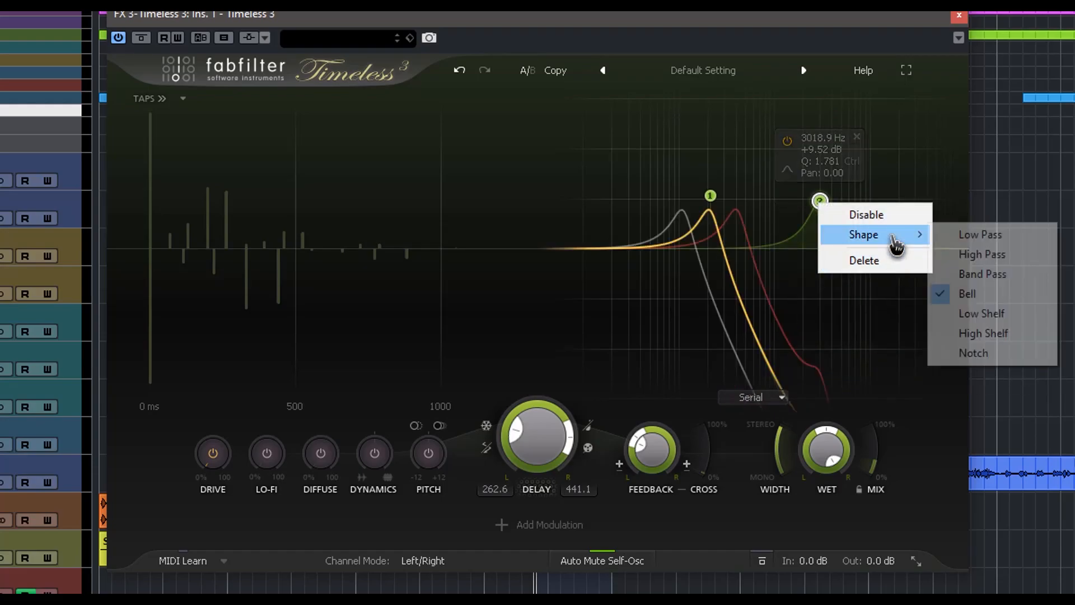
click(979, 353)
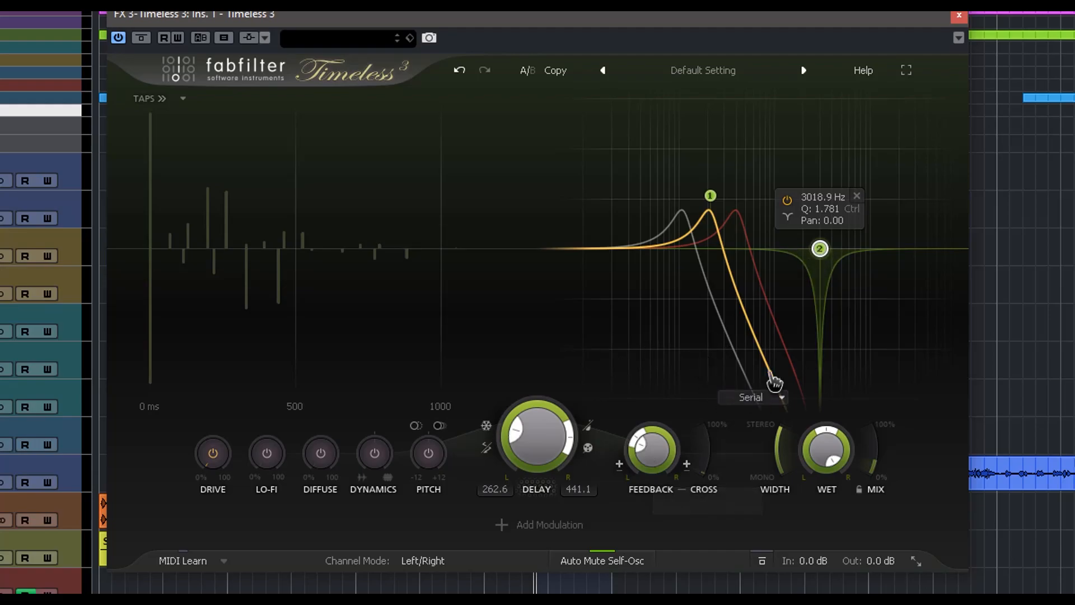
Step: Switch the filter routing to Parallel and then to Per Channel
click(781, 399)
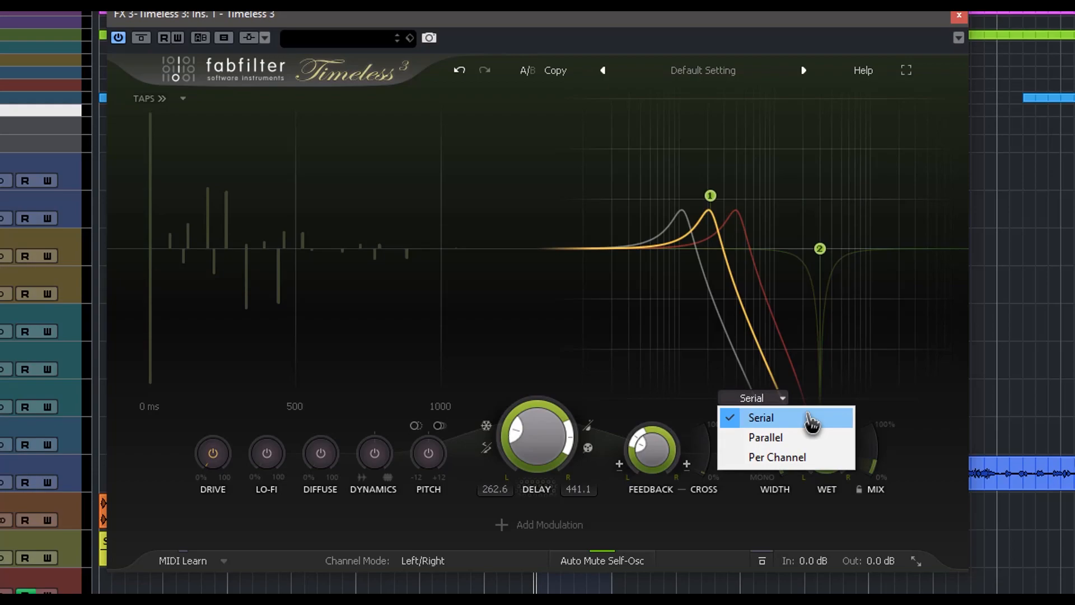
click(789, 438)
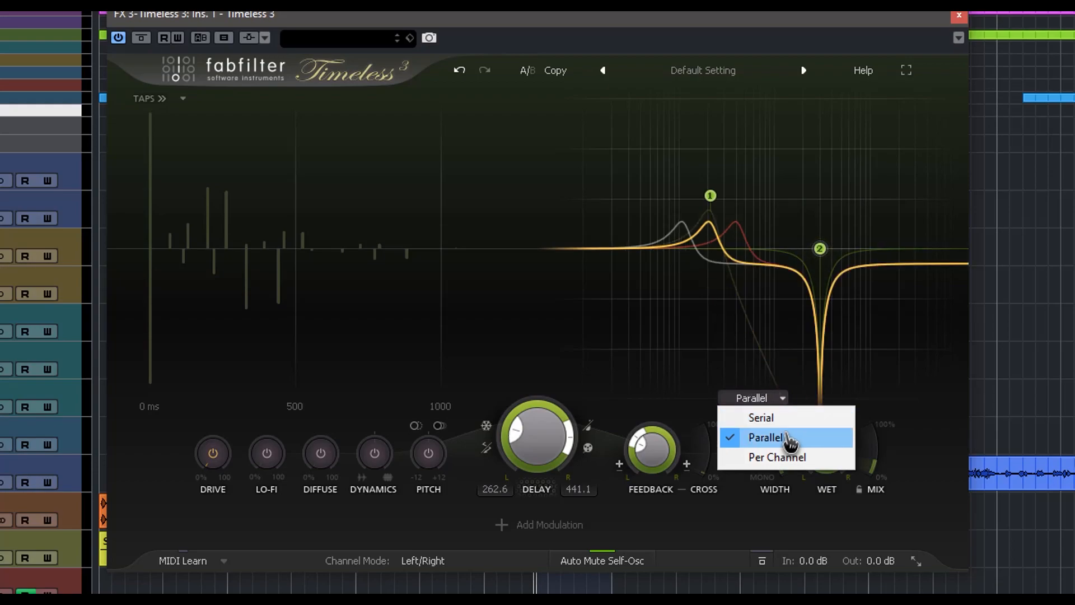
click(823, 464)
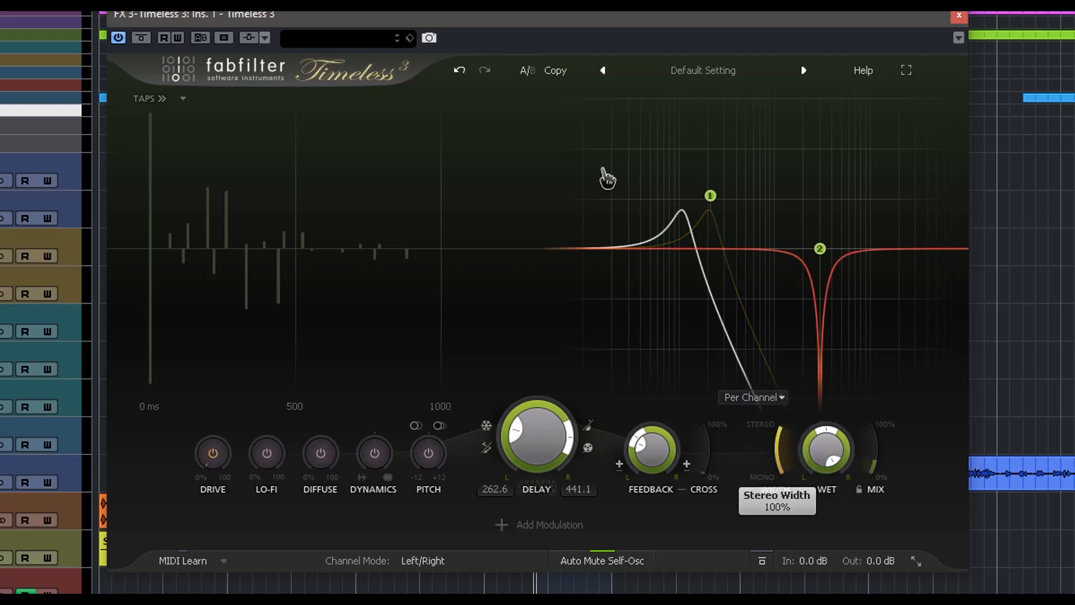
Step: Rearrange the filters by repositioning the low-pass, narrowing the notch and adding a bell boost between them
mouse_move(737, 211)
drag(721, 208, 677, 242)
mouse_move(775, 320)
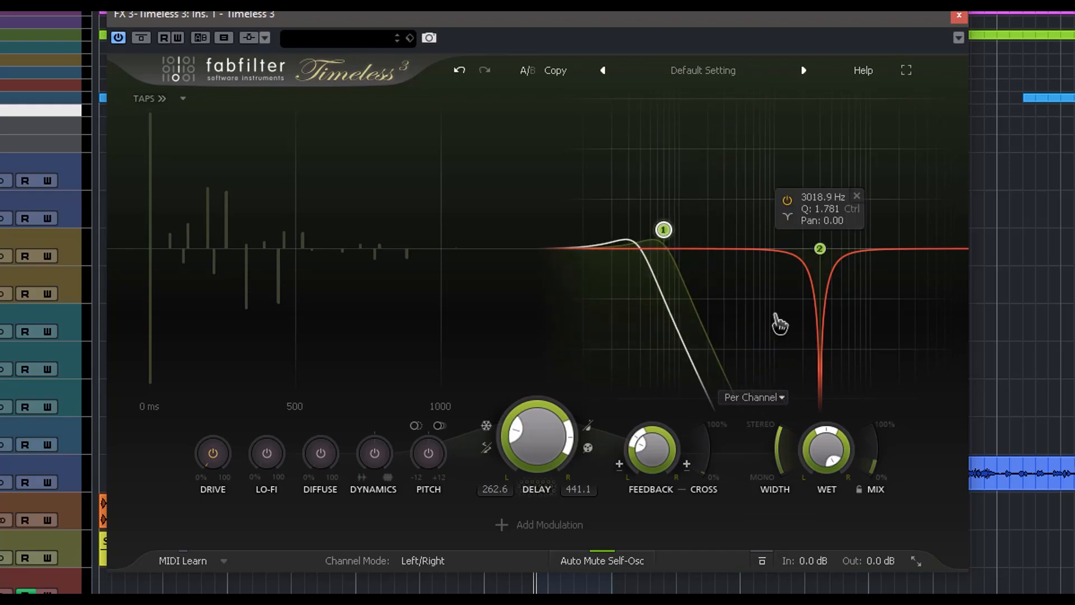
drag(826, 254, 834, 248)
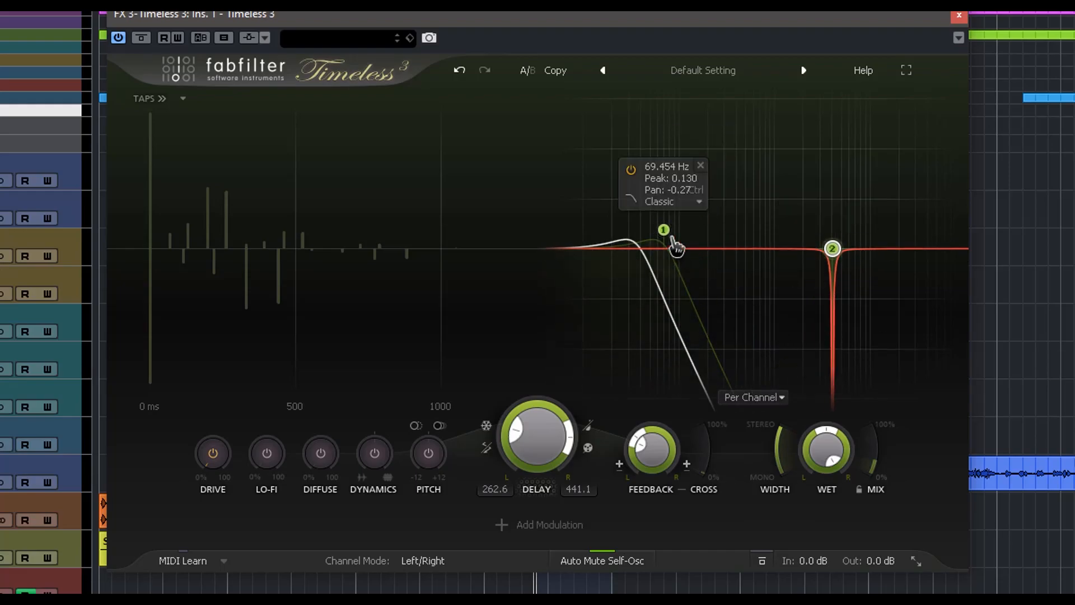
drag(691, 250, 715, 167)
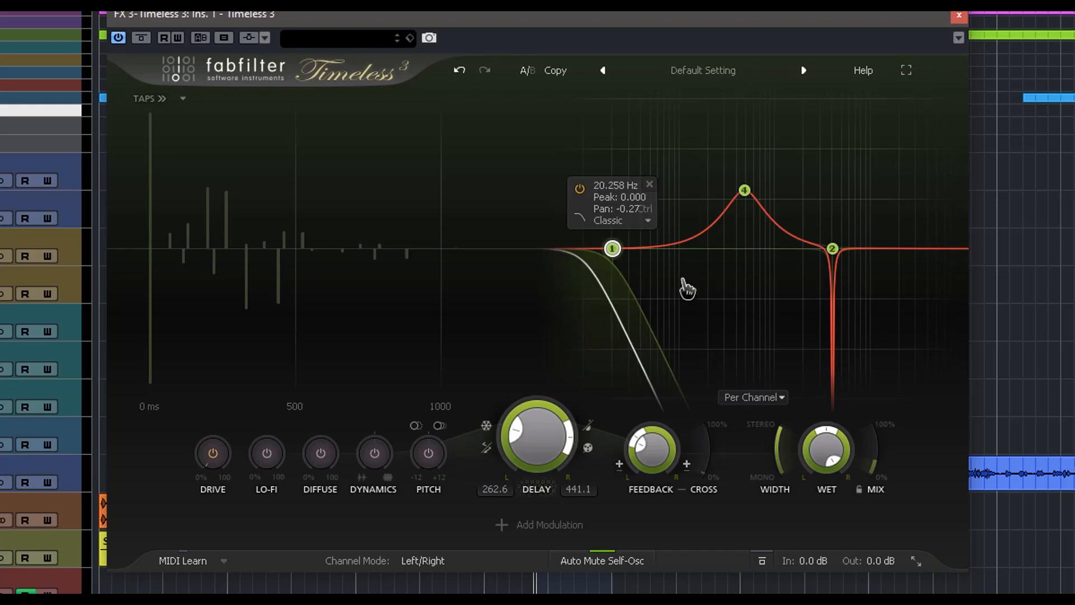
drag(681, 279, 711, 302)
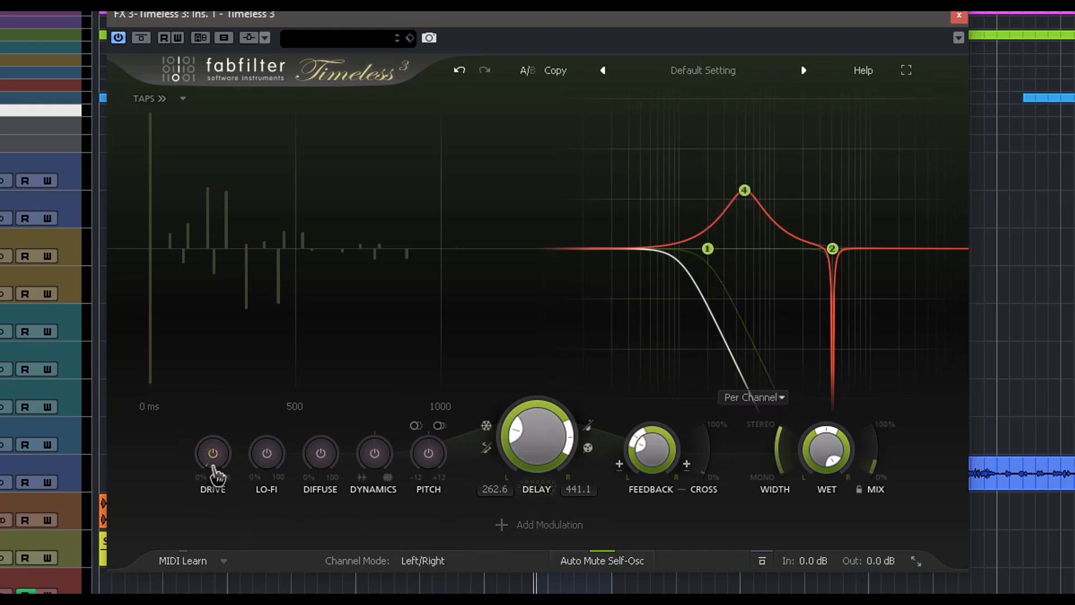
Step: Switch Drive off, raise it slightly and return it to 0%
drag(211, 442, 216, 509)
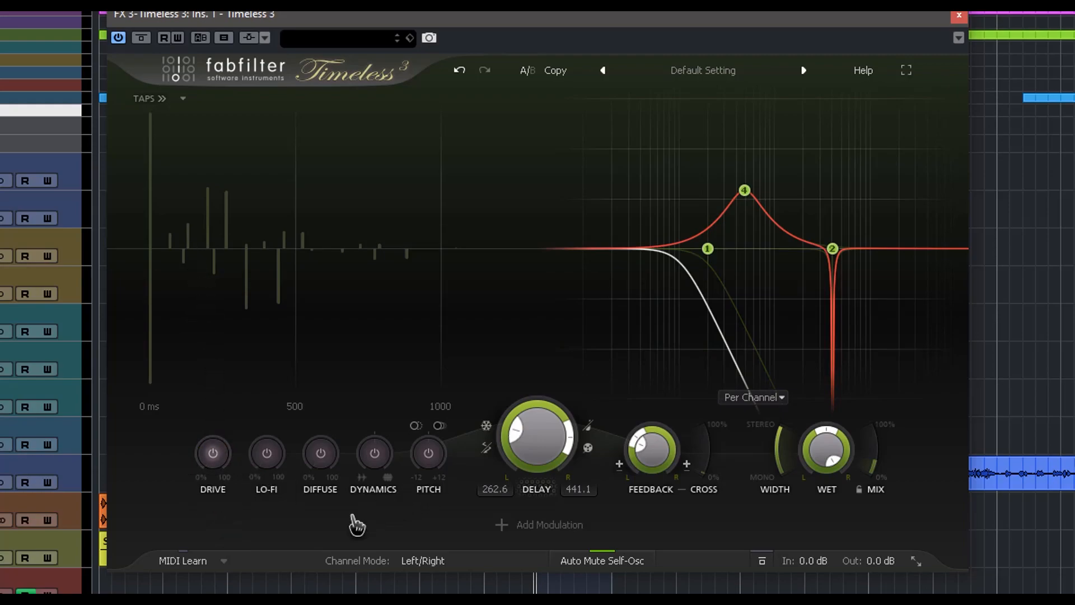
drag(213, 468, 211, 432)
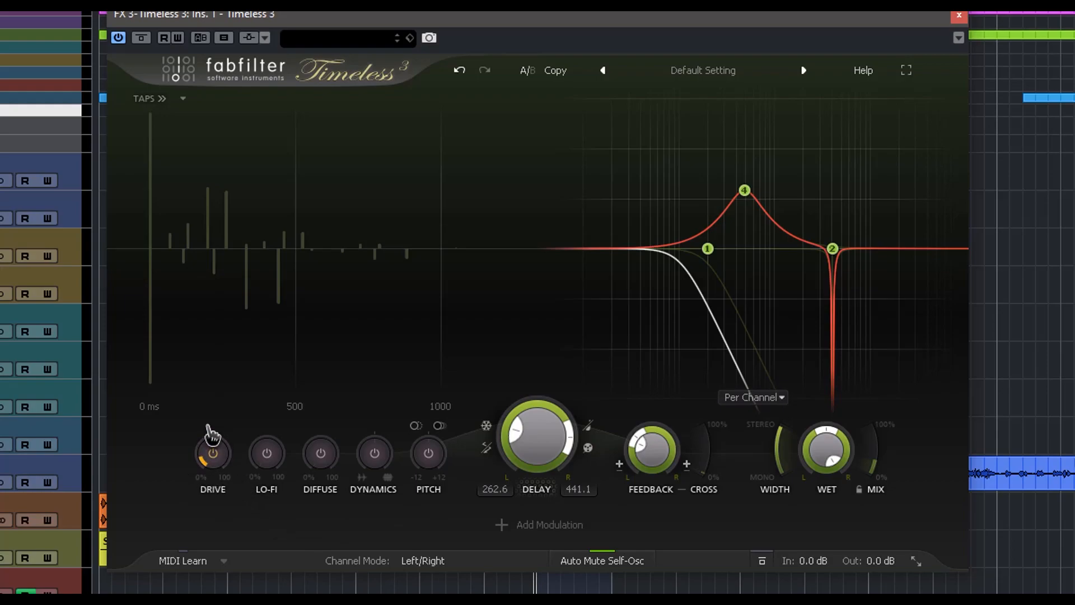
drag(210, 434, 252, 516)
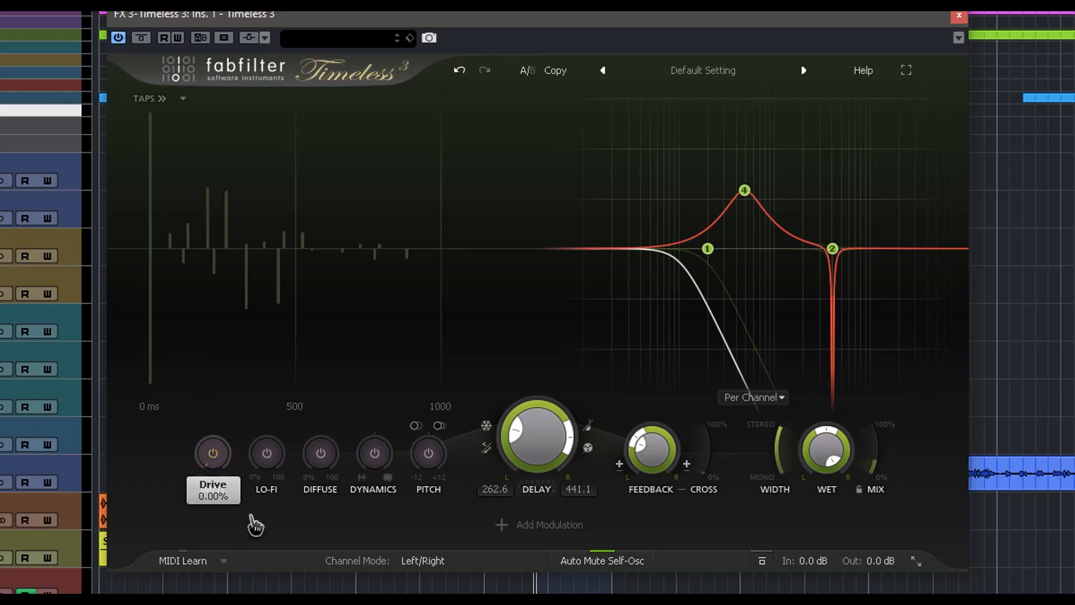
Step: Enable Lo-Fi, try it at 34.9% and return it to its minimum
drag(271, 468, 245, 389)
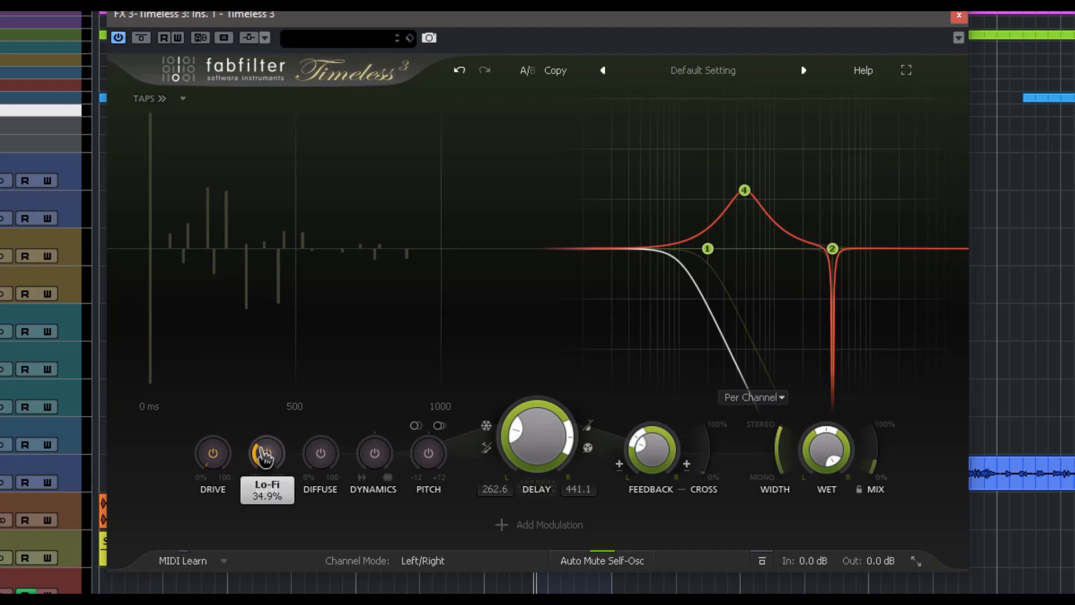
mouse_move(264, 457)
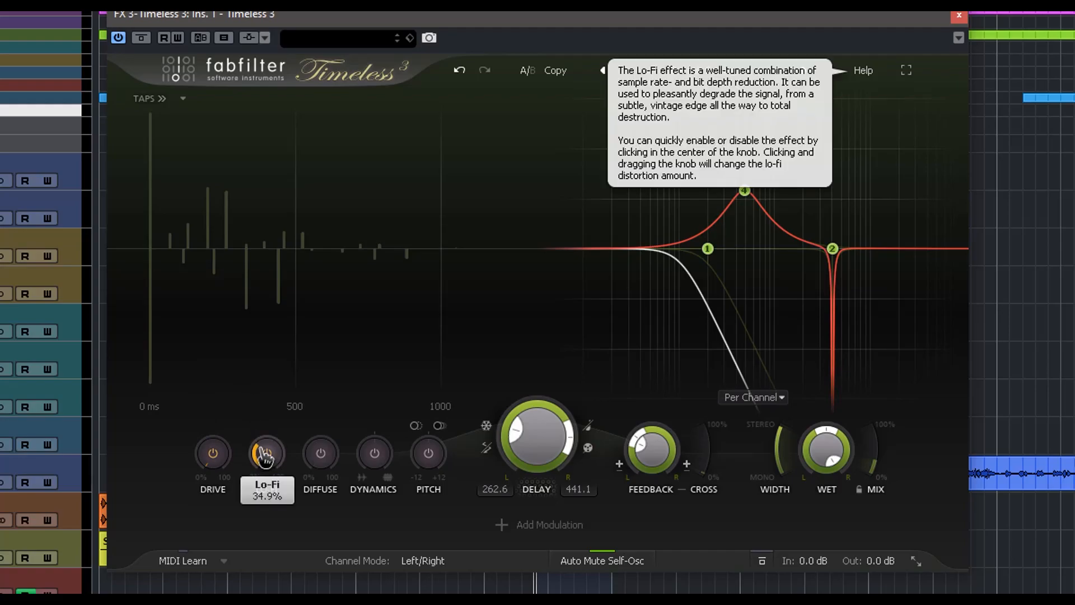
drag(264, 457, 252, 396)
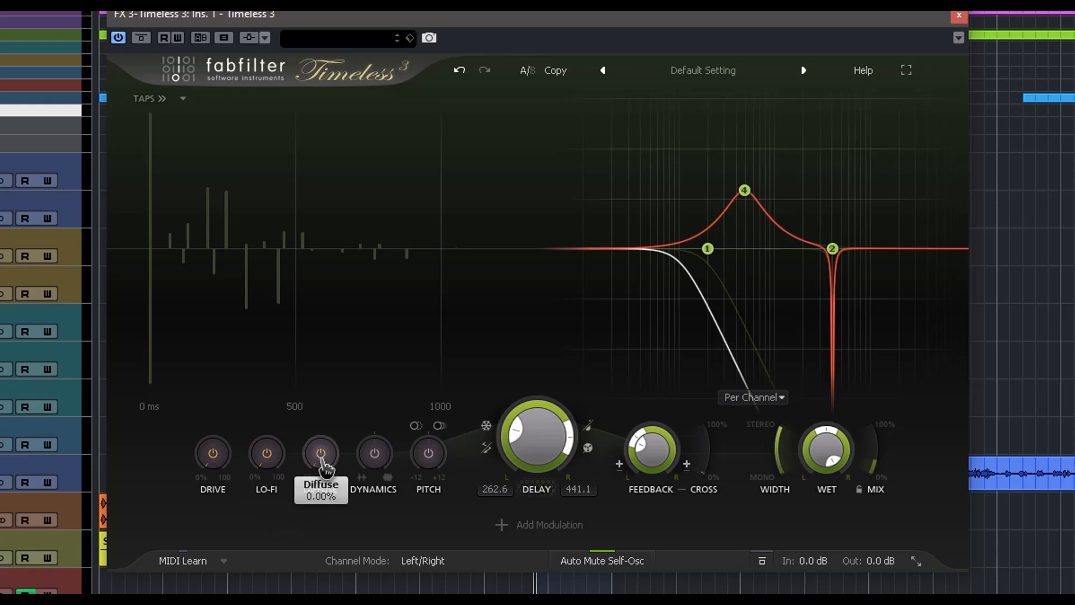
Step: Enable Diffuse, raise it through 15.6% to more than half and reset it to its minimum
drag(321, 464, 319, 445)
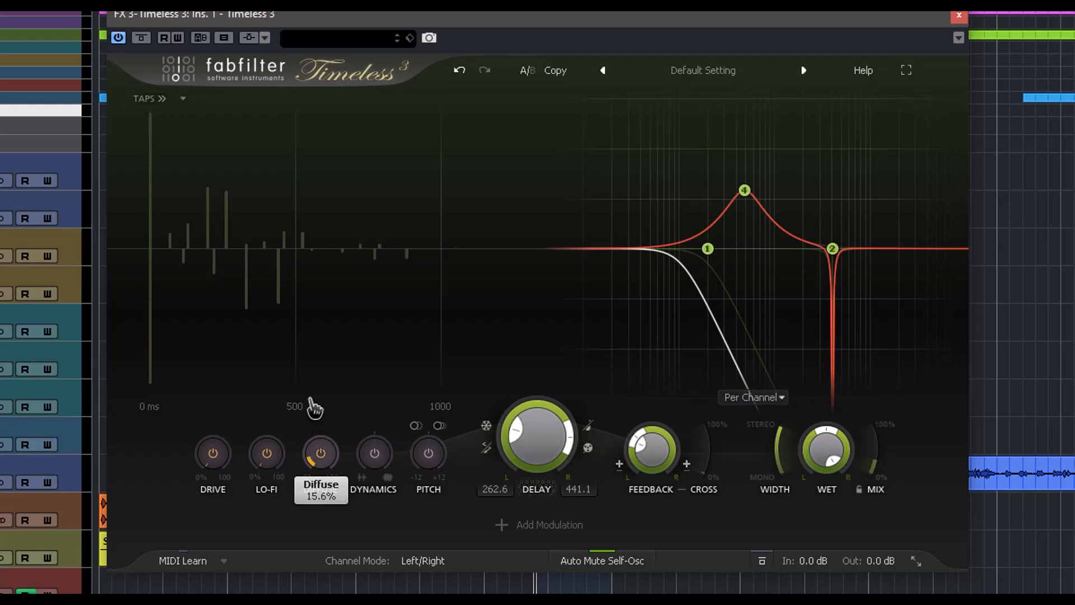
drag(308, 388, 316, 332)
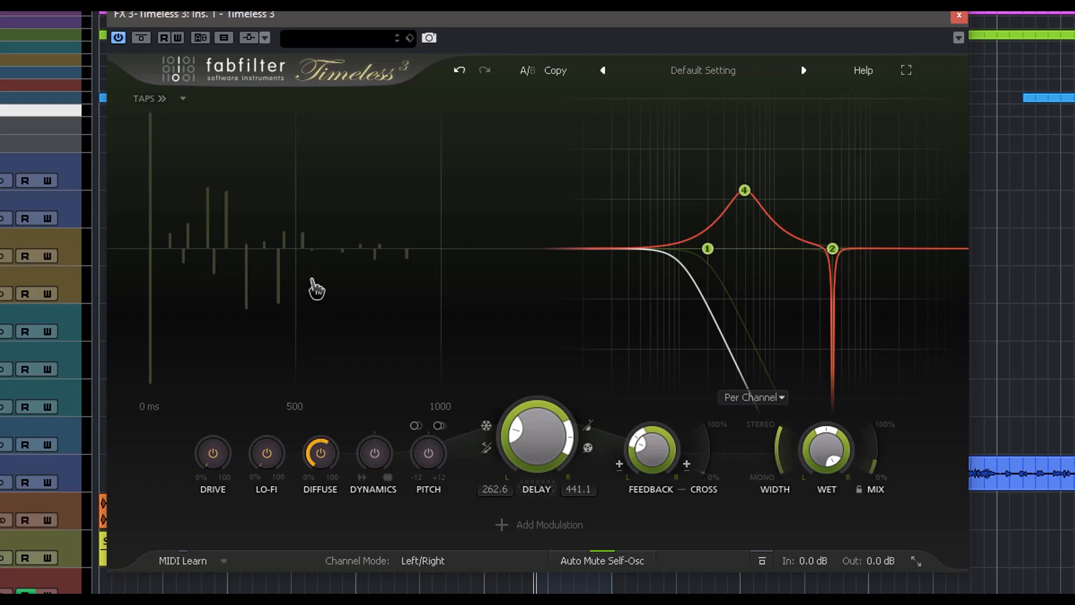
double_click(327, 444)
Step: Enable Dynamics, raise it to 1.000 and lower it to a small positive amount
mouse_move(372, 443)
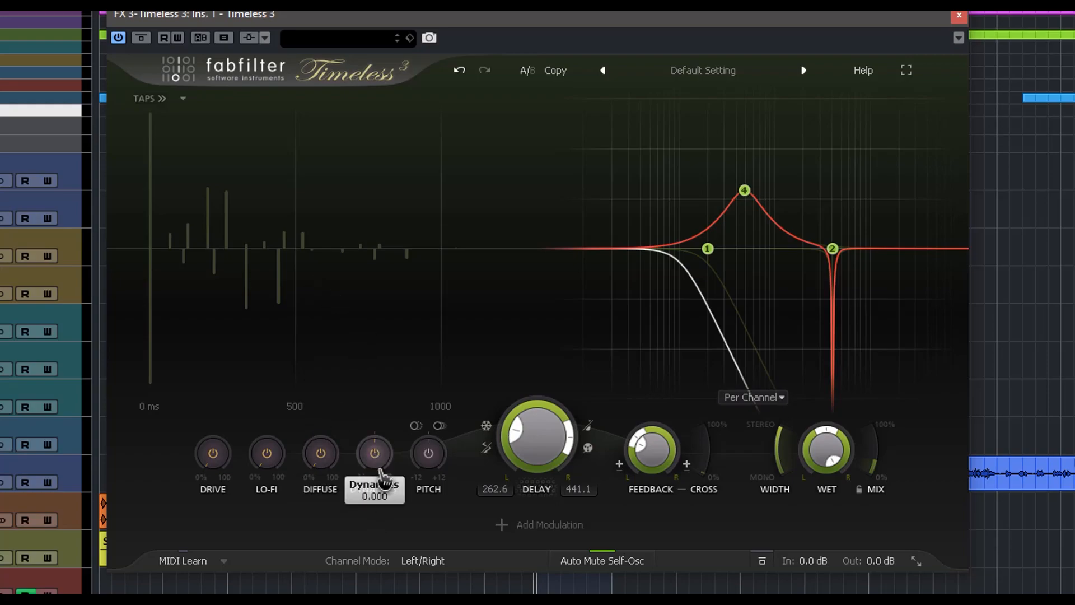
drag(371, 427, 350, 331)
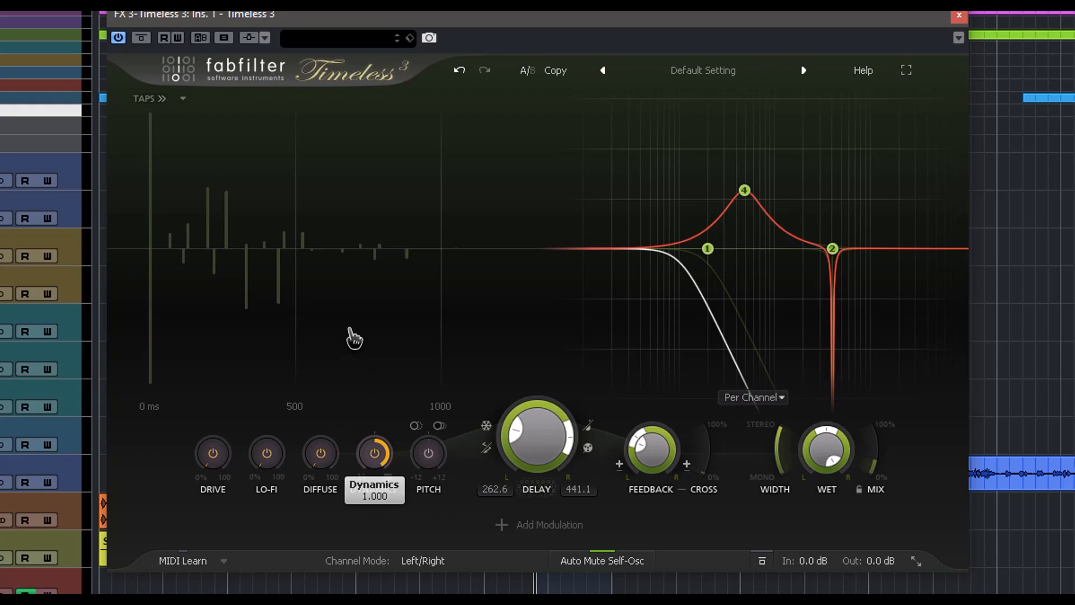
drag(352, 336, 359, 410)
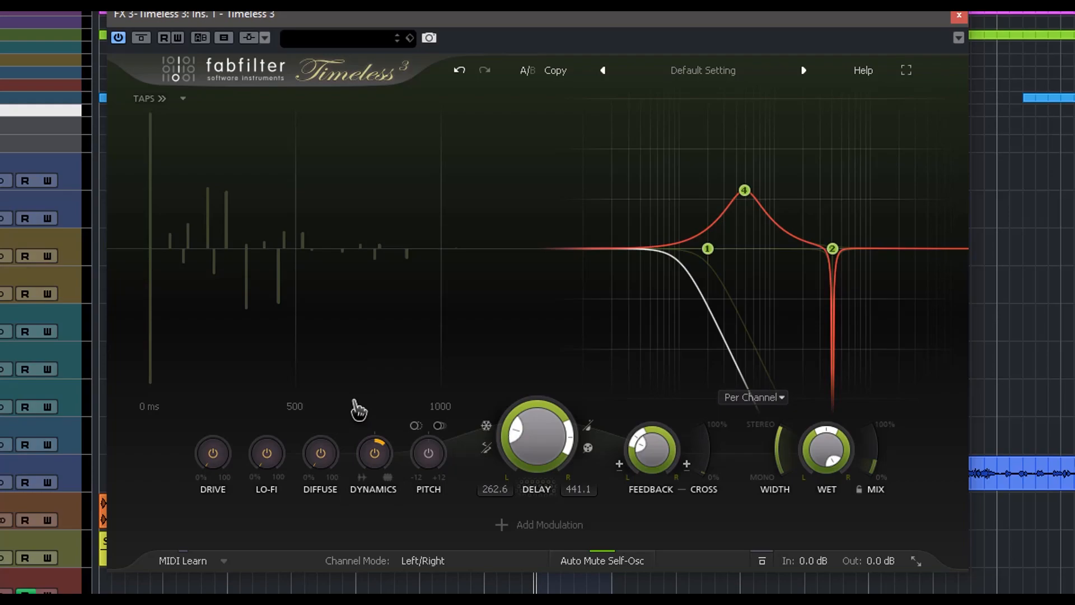
Step: Set Dynamics to -1.000 and try Pitch Shift at 4.190, -4.839 and -1.720 semitones
drag(374, 446, 374, 492)
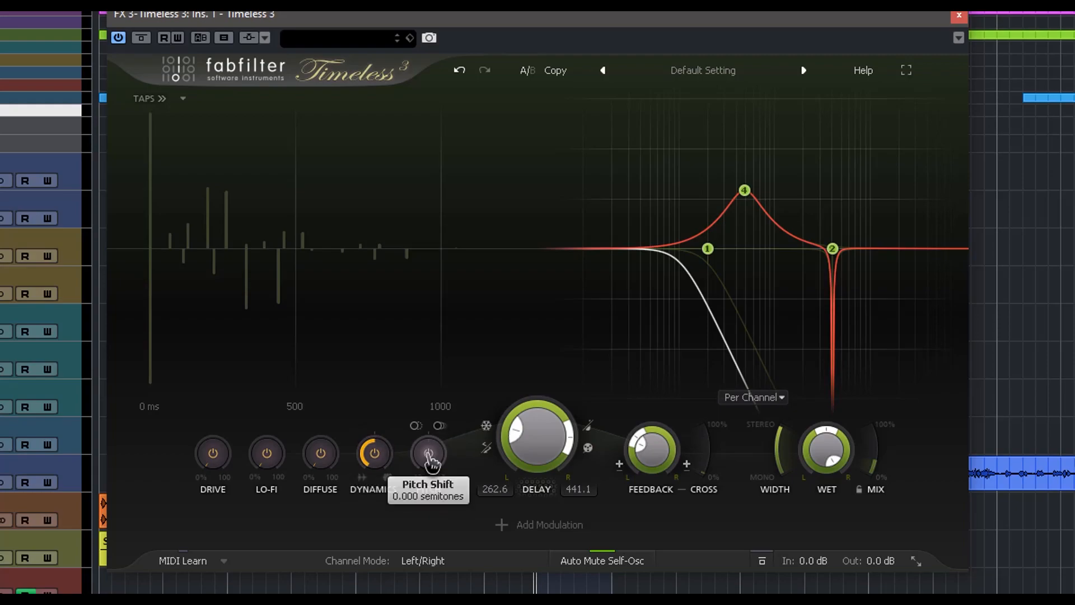
drag(431, 468, 422, 400)
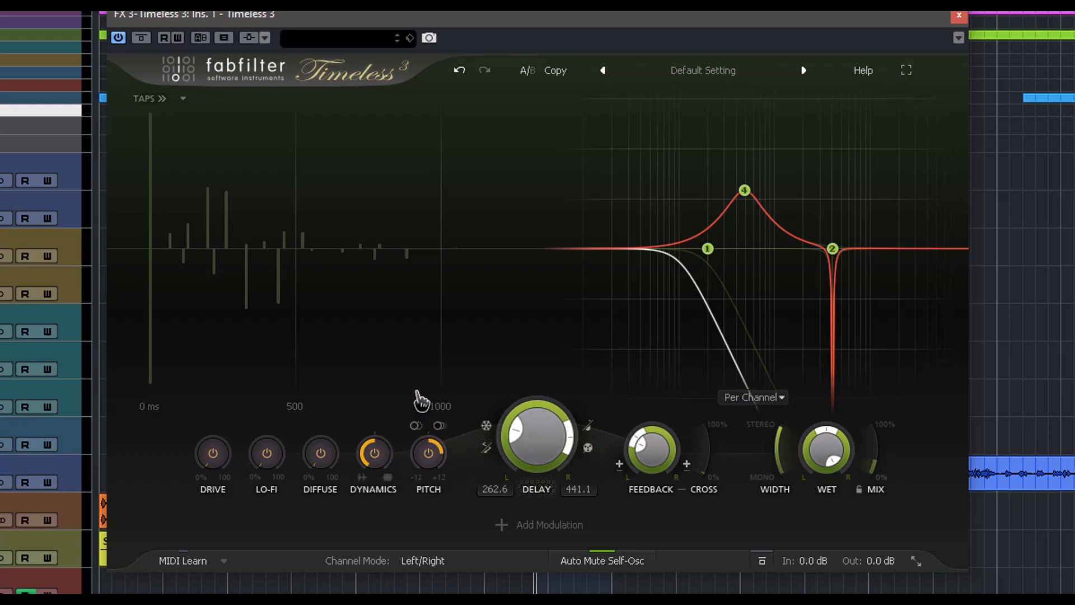
mouse_move(428, 455)
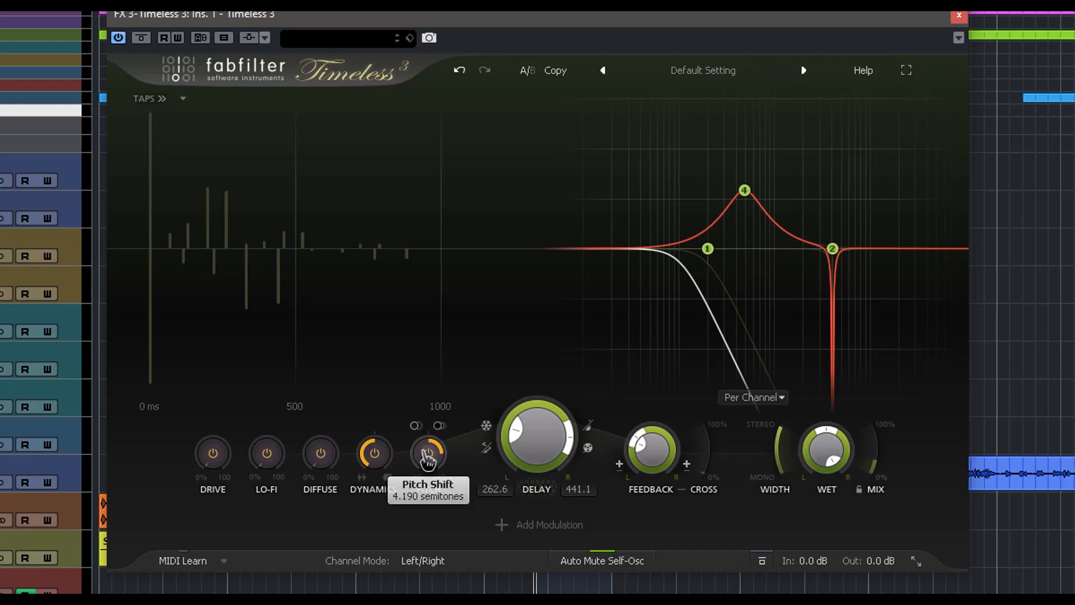
drag(425, 457, 471, 572)
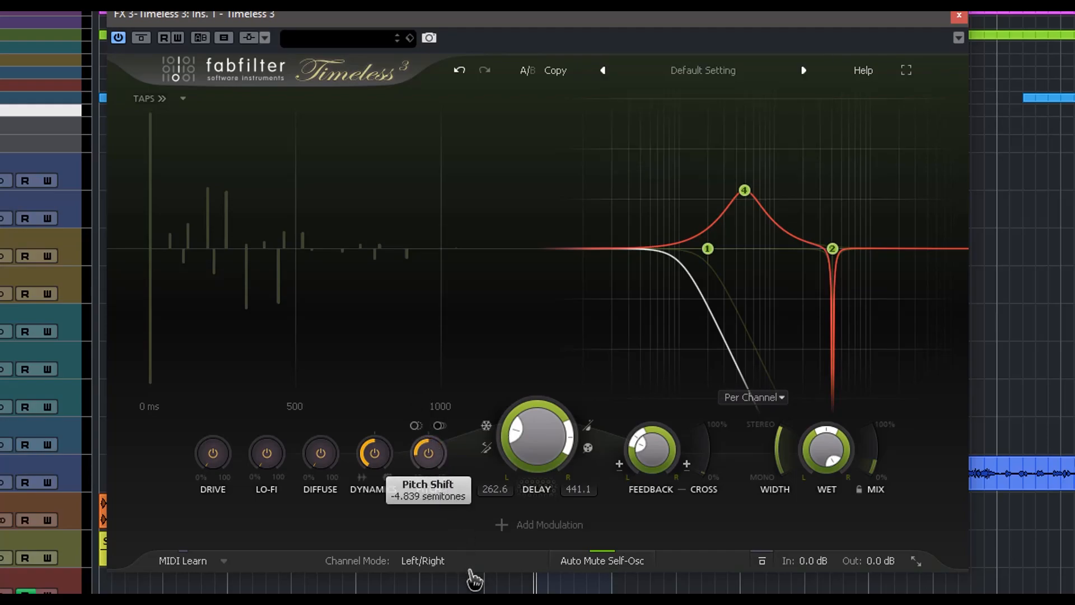
drag(429, 453, 426, 443)
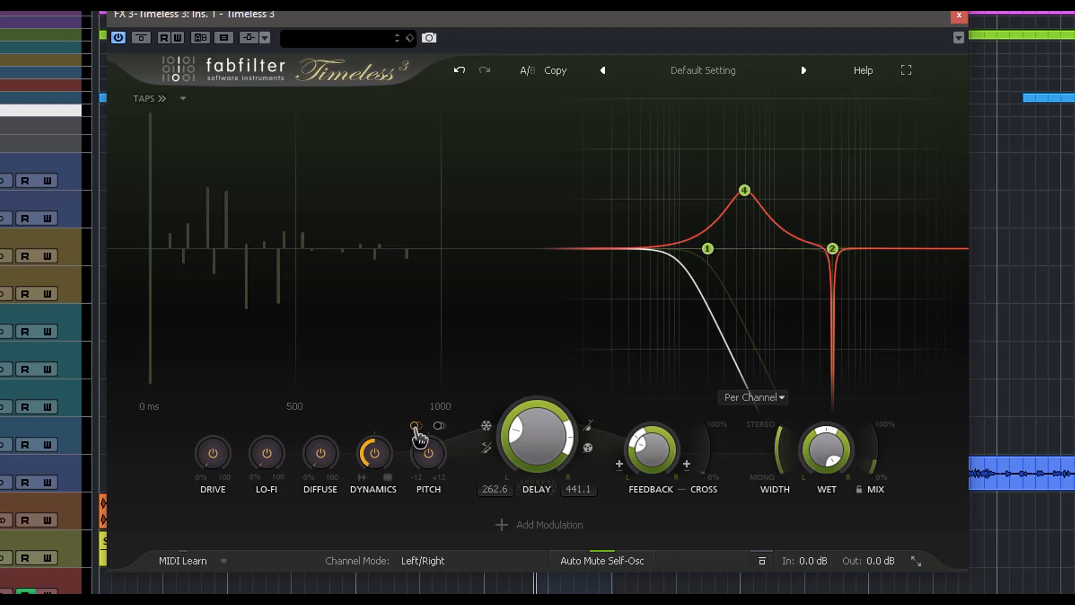
mouse_move(417, 433)
click(440, 427)
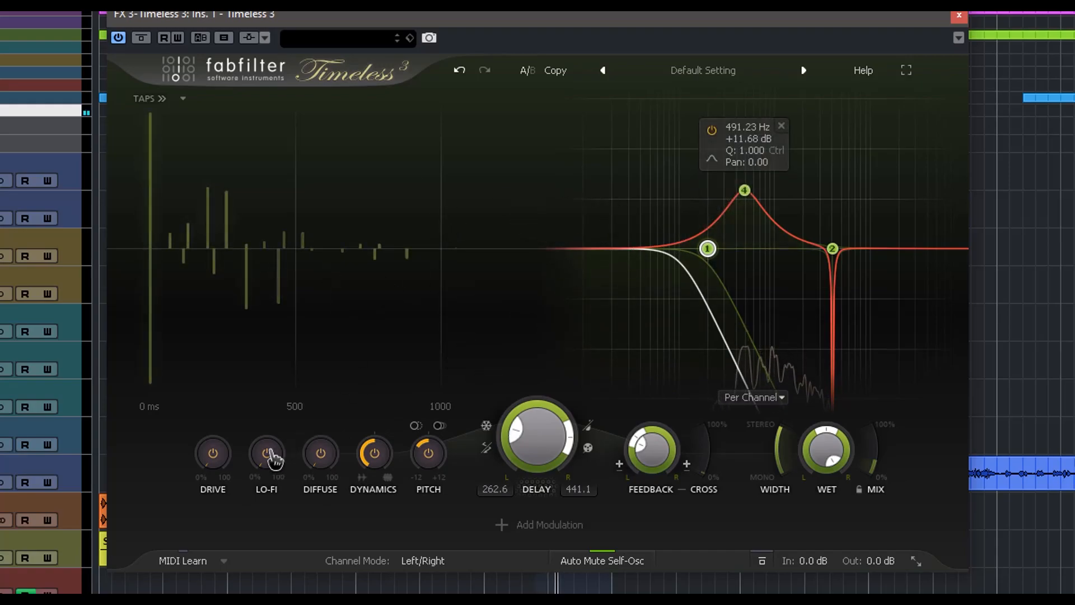
Step: Raise Drive to 100%, compare the sound with it bypassed and active, and leave Drive switched off
drag(212, 452, 133, 200)
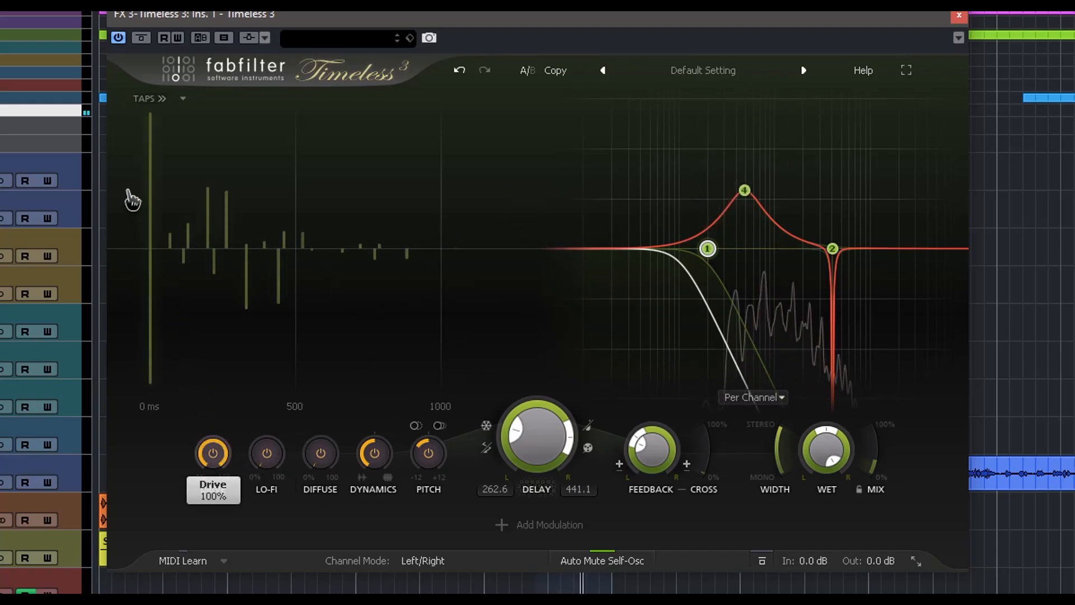
click(214, 454)
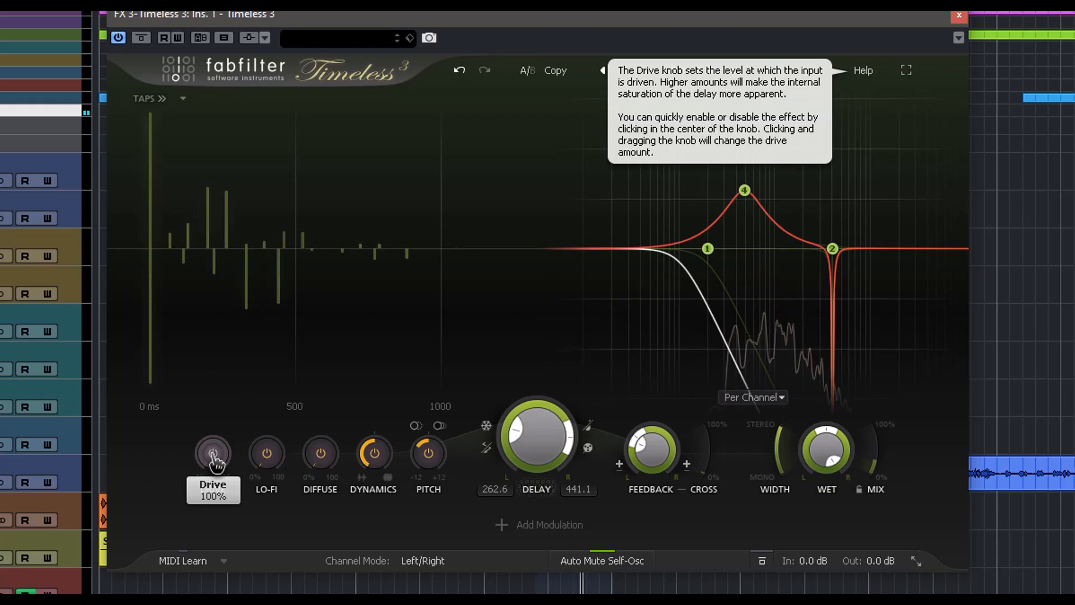
click(214, 455)
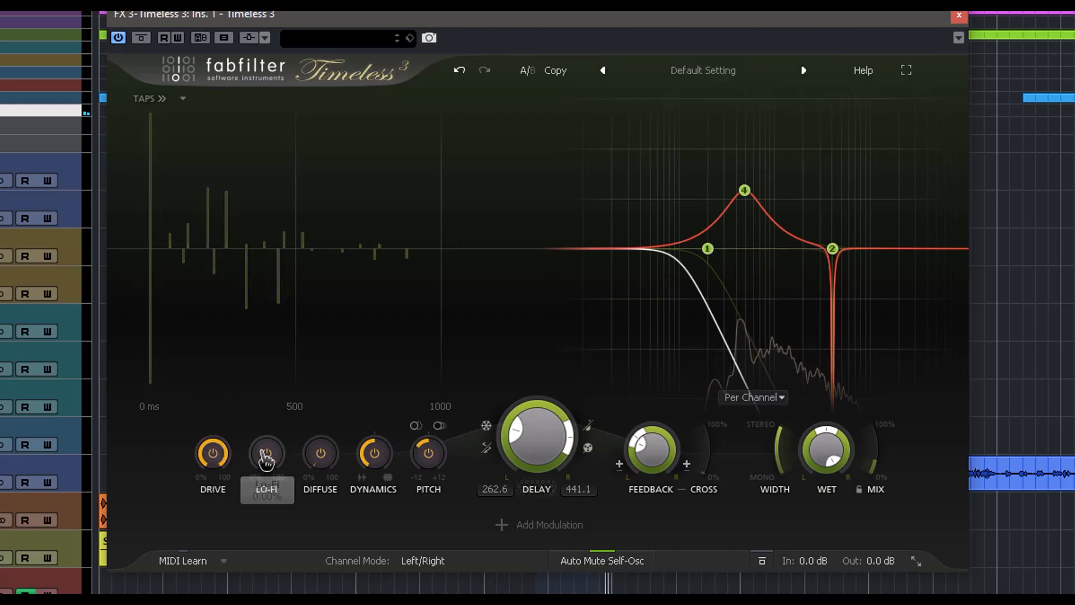
click(216, 452)
Step: Raise Lo-Fi to 100% to hear the effect and switch Lo-Fi off
drag(265, 450, 225, 243)
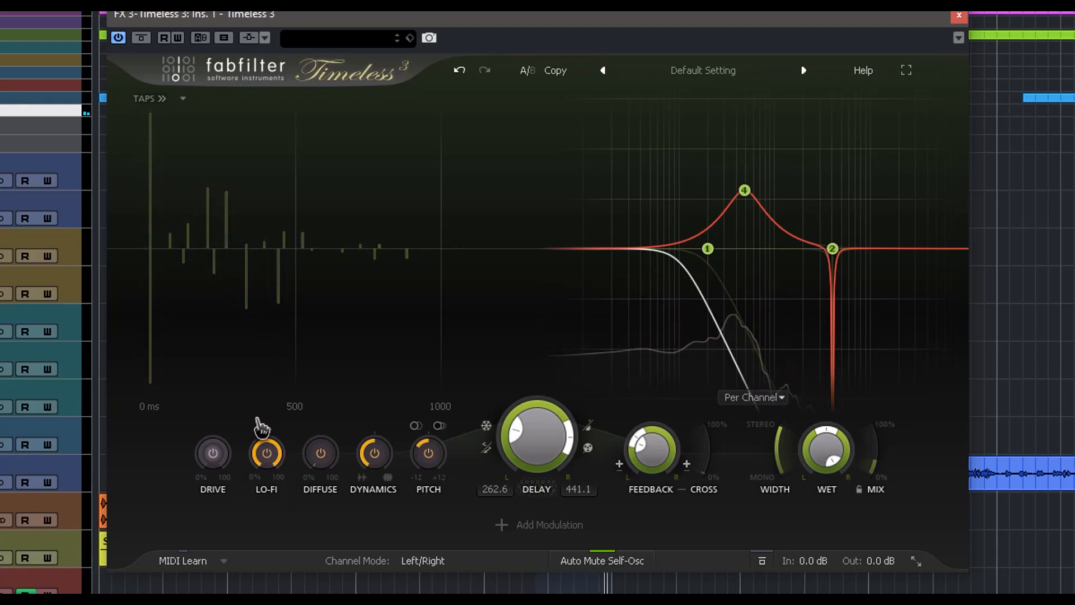
mouse_move(272, 462)
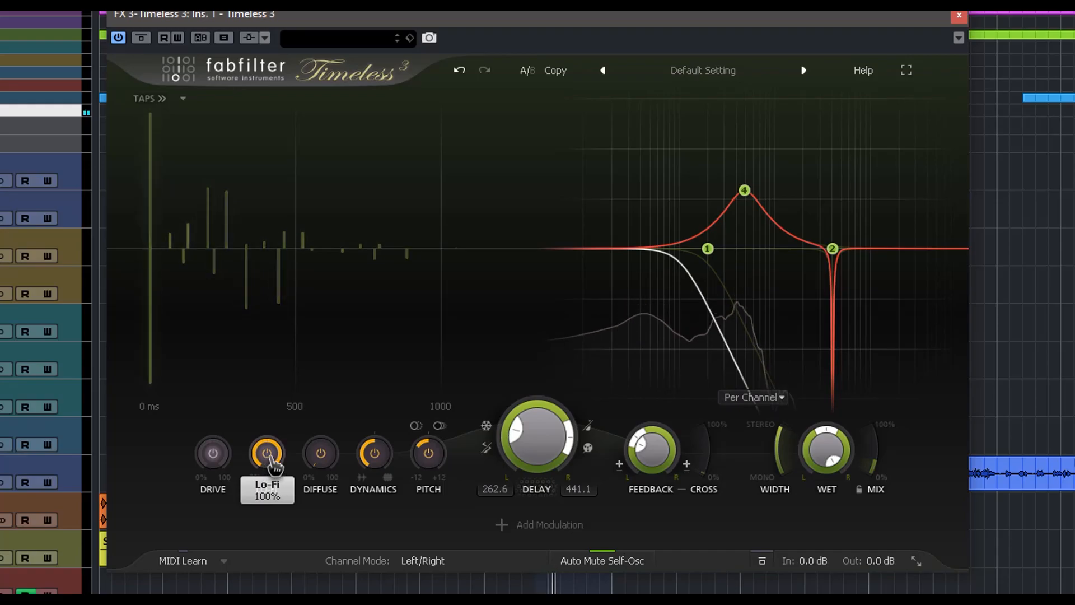
click(271, 457)
Step: Raise Diffuse to its maximum during playback and switch Diffuse off
drag(322, 456, 302, 263)
drag(322, 454, 288, 320)
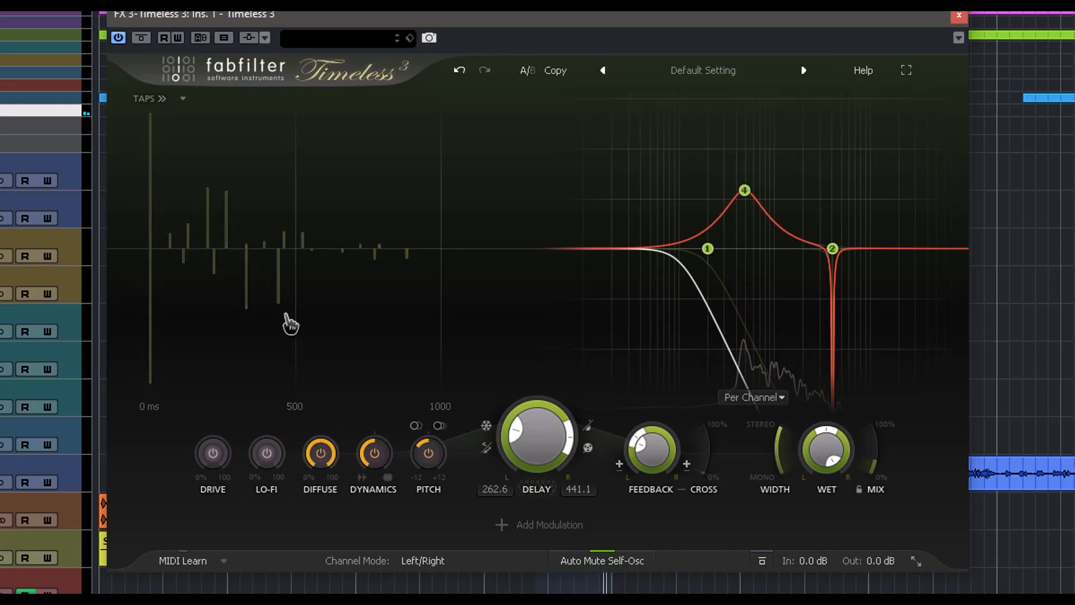
mouse_move(324, 461)
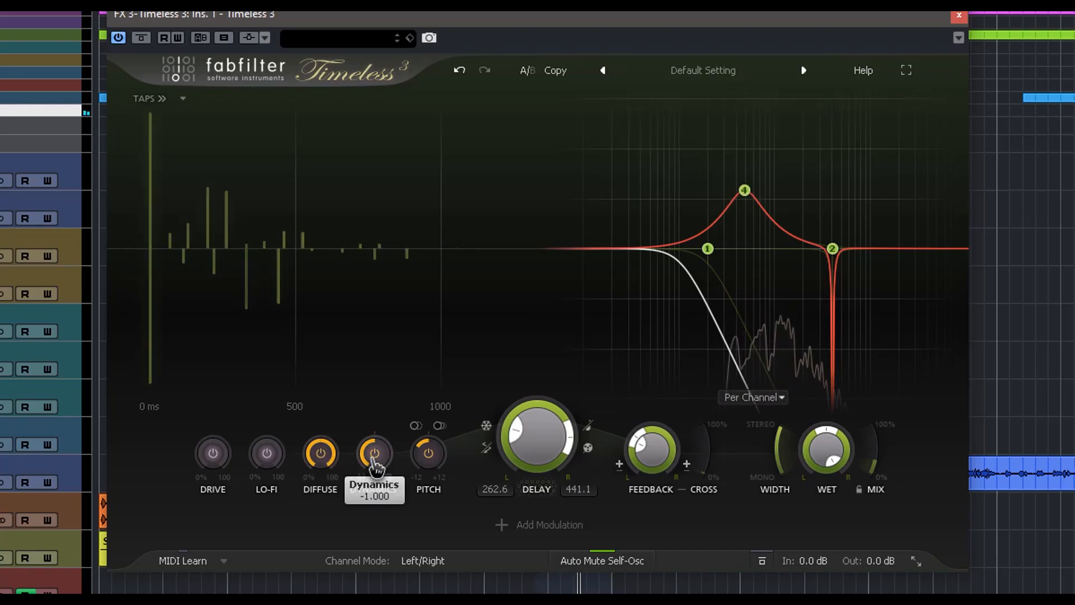
click(321, 453)
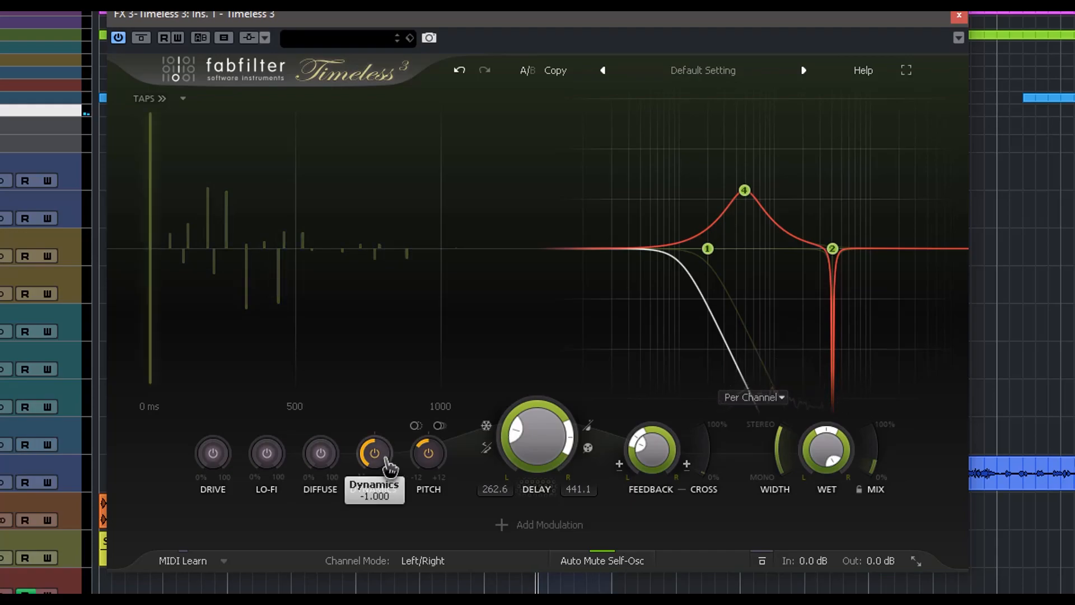
Step: Compare Dynamics at 1.000 and at -1.000 during playback
drag(379, 458, 318, 238)
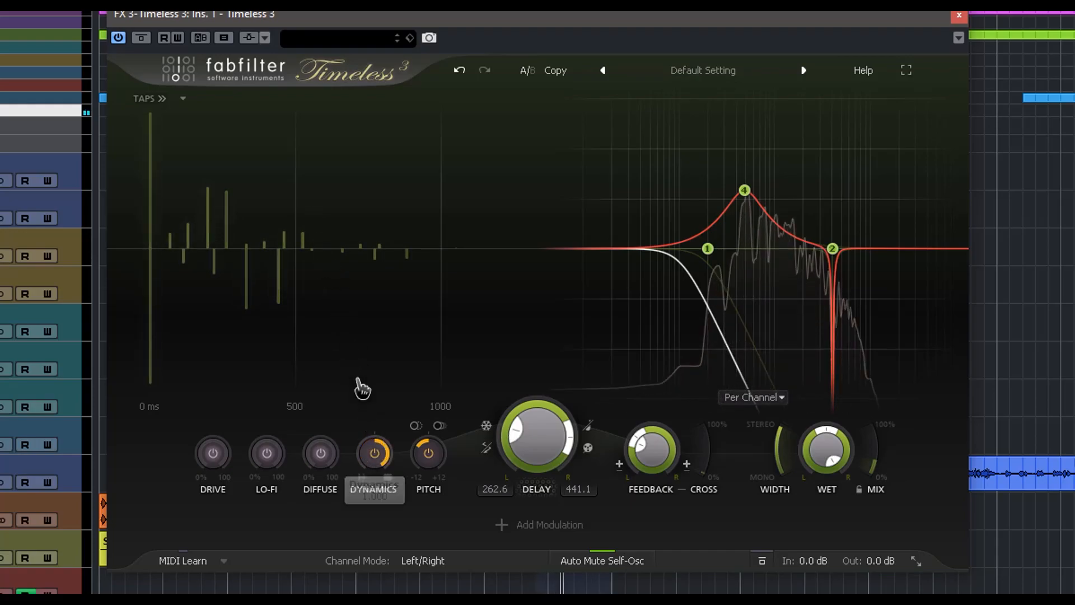
drag(377, 456, 359, 583)
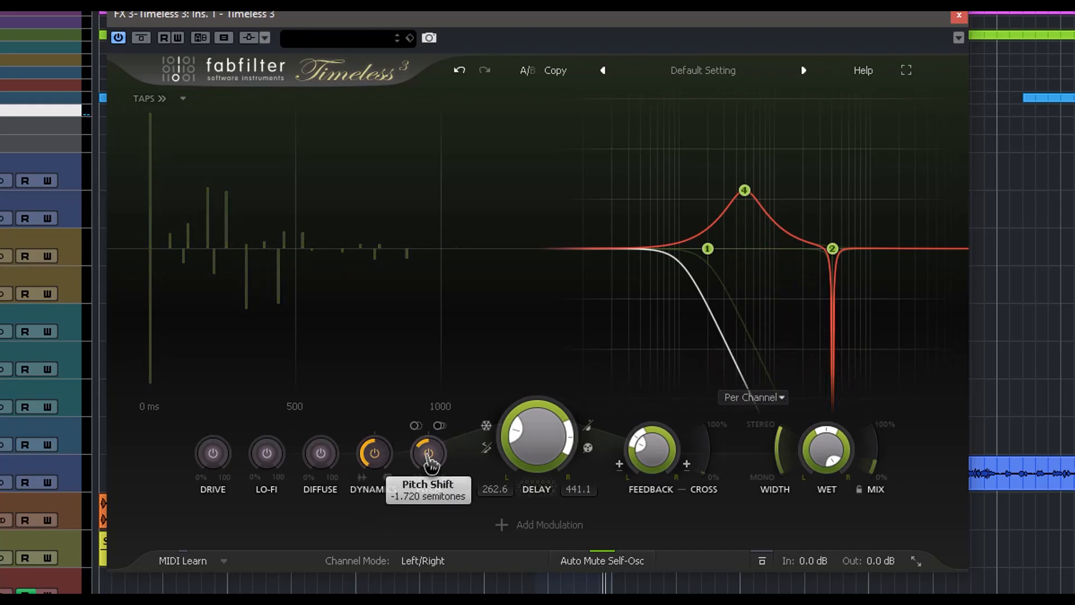
Step: Lower Pitch Shift to -12.000 semitones and turn on the pitch option beside the inside/outside feedback setting
mouse_move(428, 464)
drag(428, 463, 445, 585)
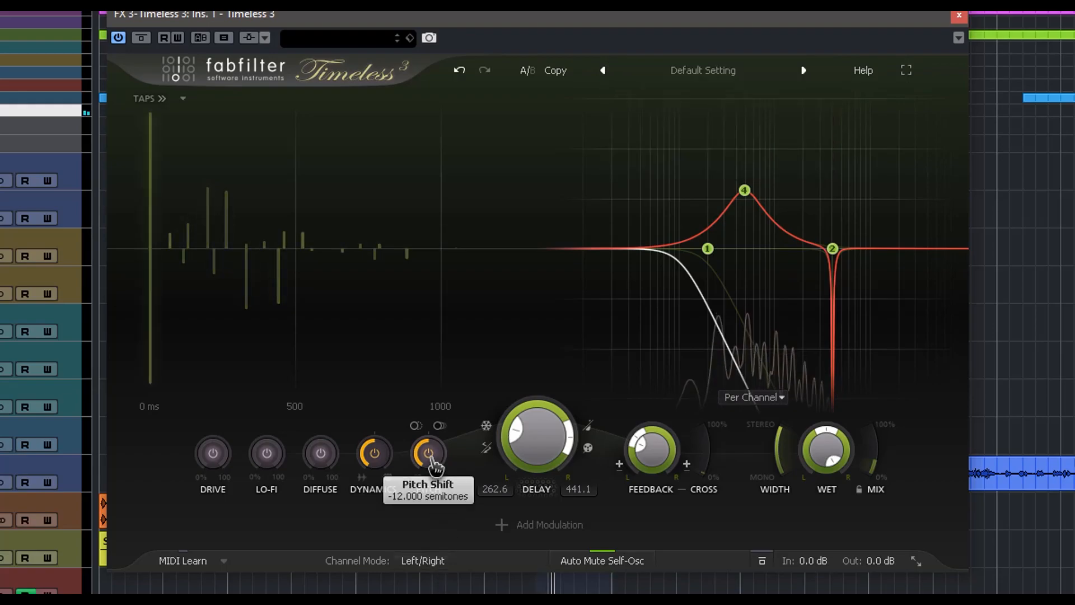
click(416, 427)
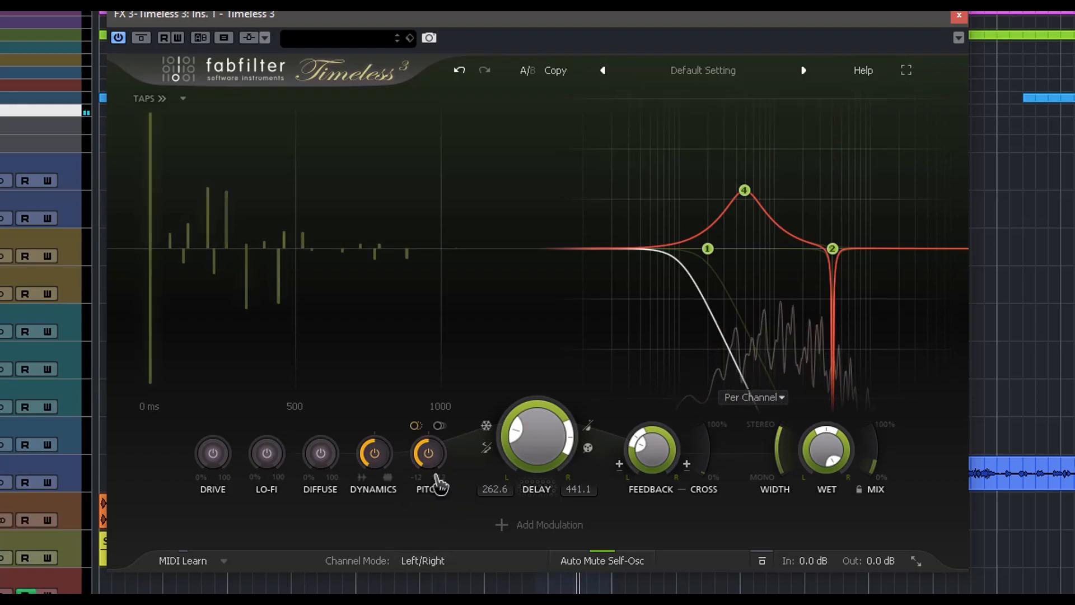
mouse_move(429, 466)
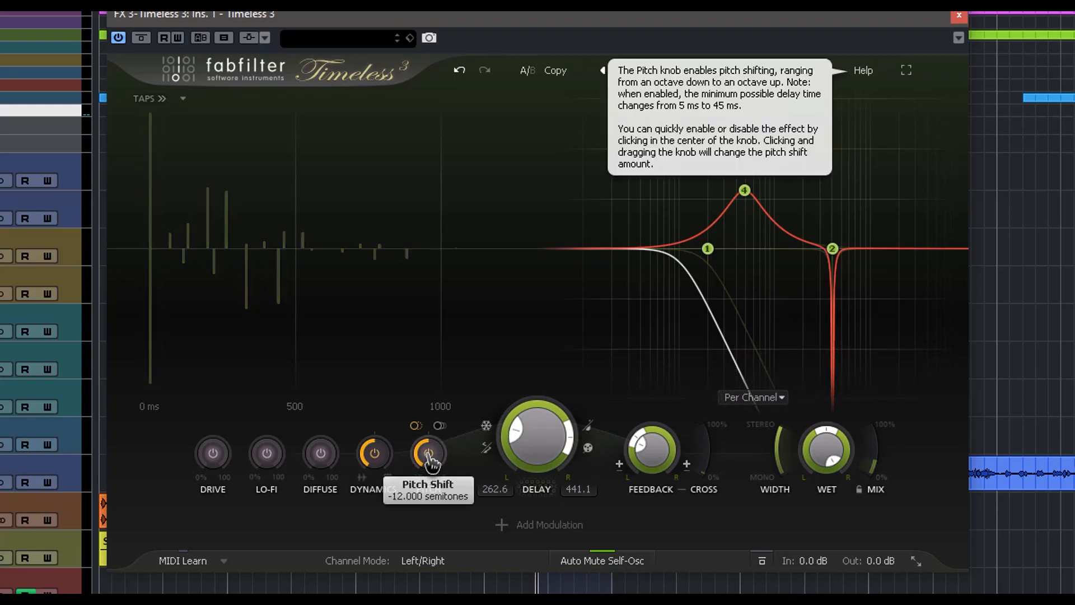
Step: Raise Dynamics to 0.545 and play the delay with a positive pitch shift routed Inside Feedback
click(389, 455)
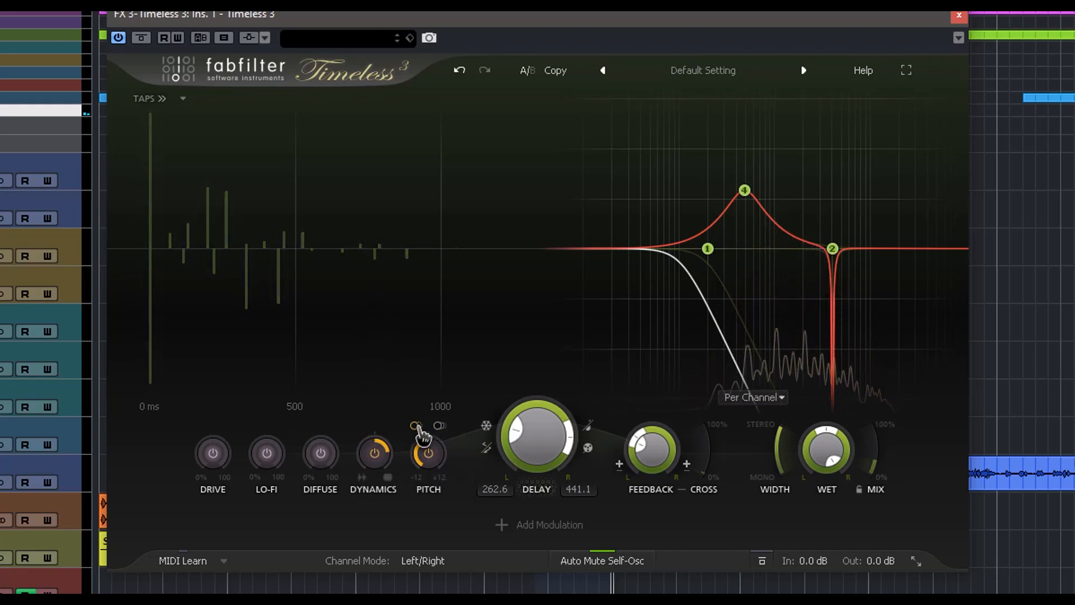
click(440, 427)
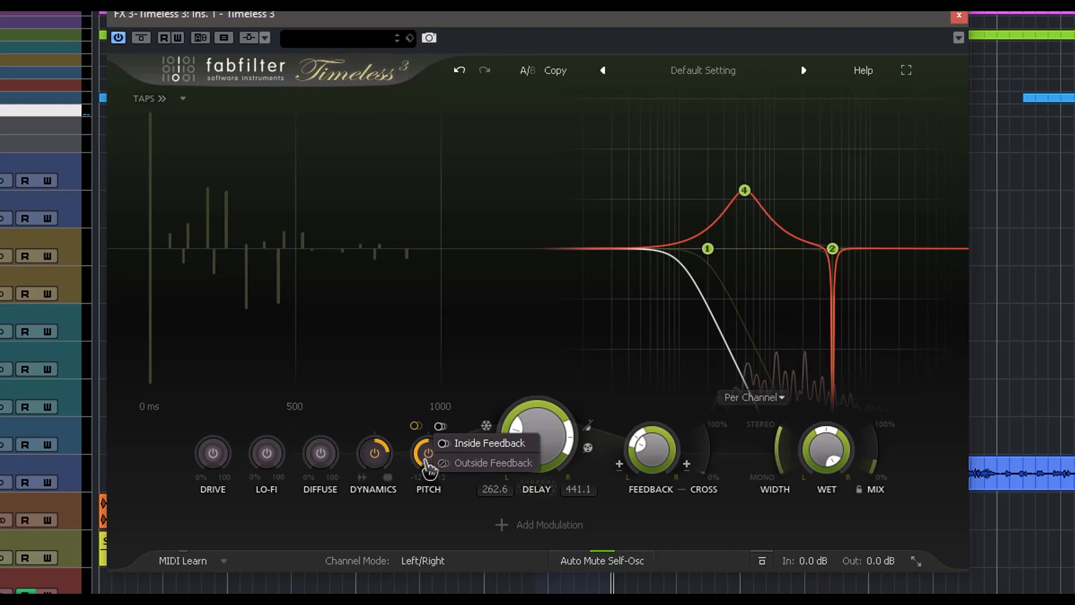
click(468, 443)
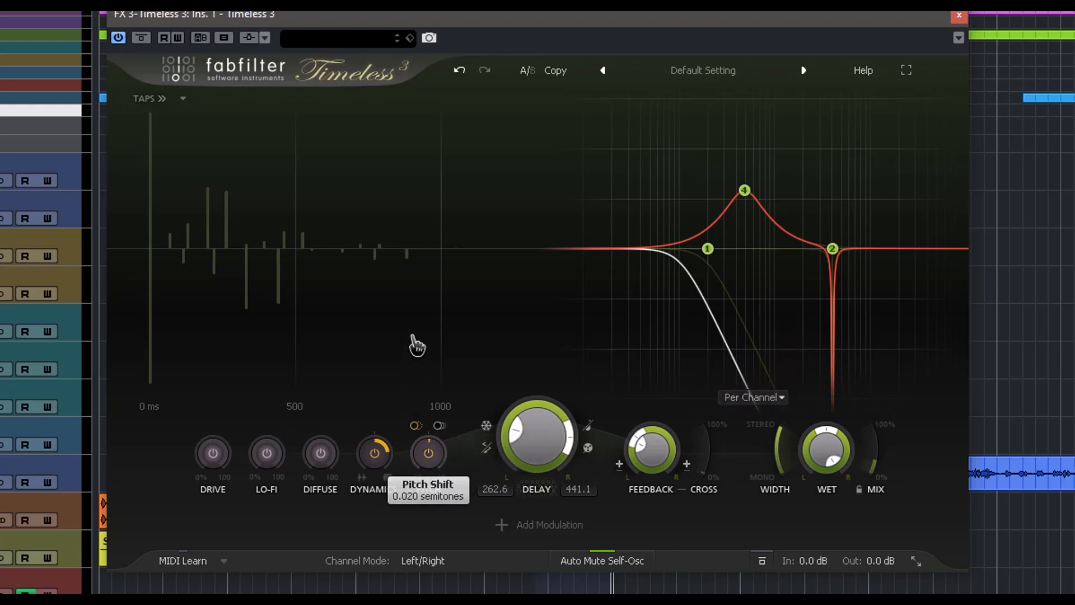
key(space)
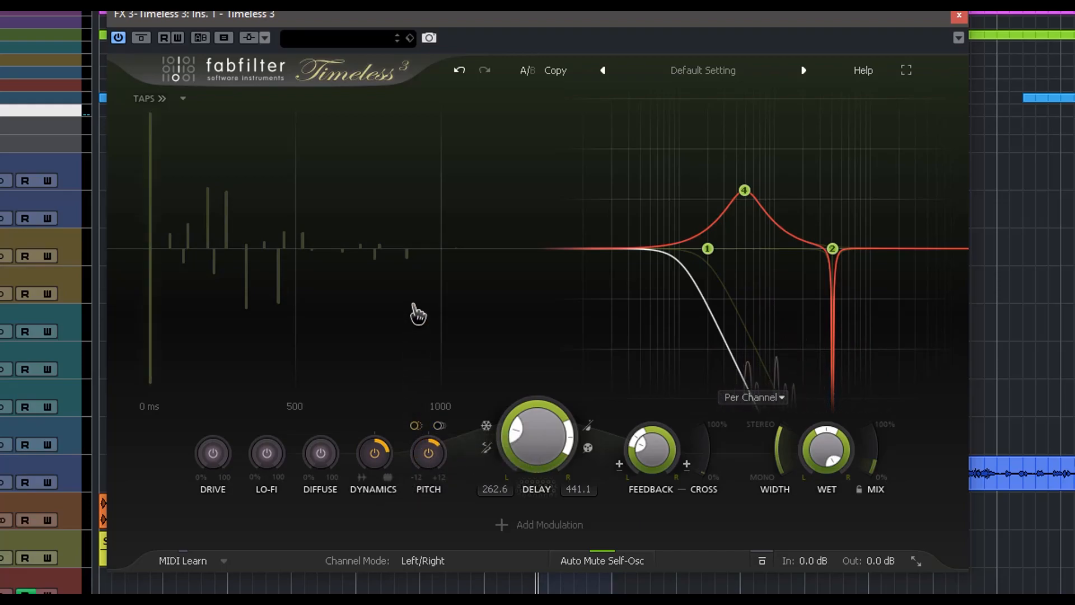
Step: Route the pitch shift Outside Feedback at 1.707 semitones, and switch Pitch and Dynamics off
click(441, 426)
click(473, 463)
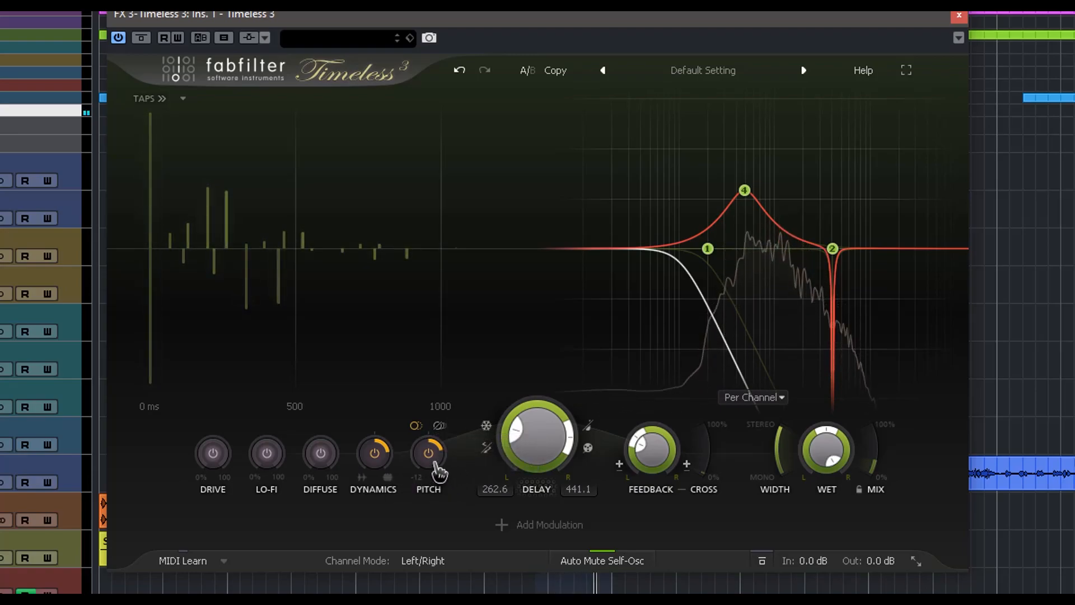
mouse_move(431, 457)
mouse_down()
mouse_move(427, 355)
mouse_move(434, 464)
mouse_move(430, 455)
mouse_up()
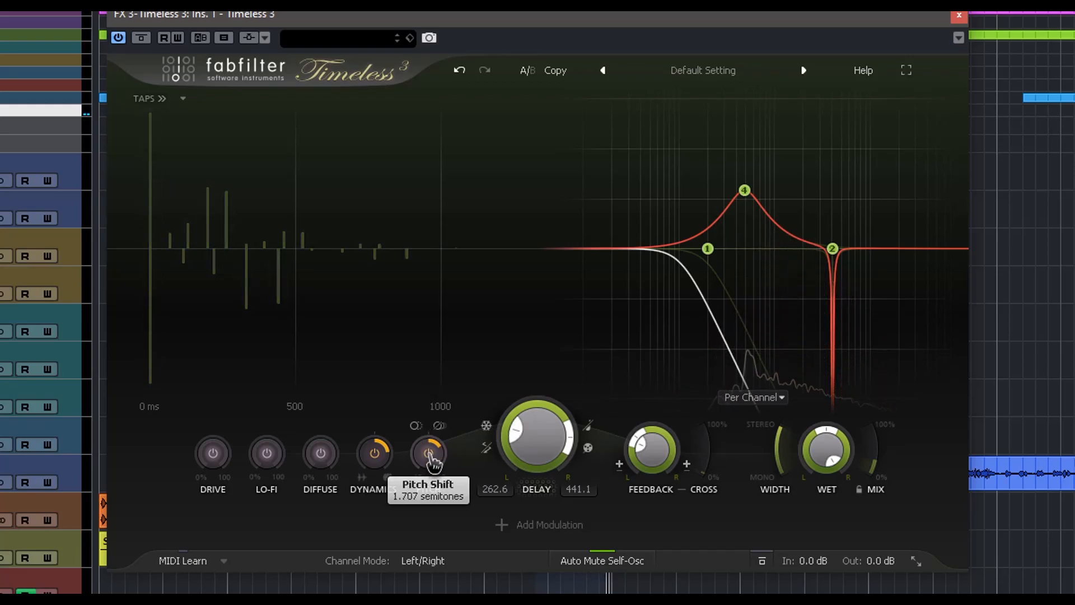
click(429, 454)
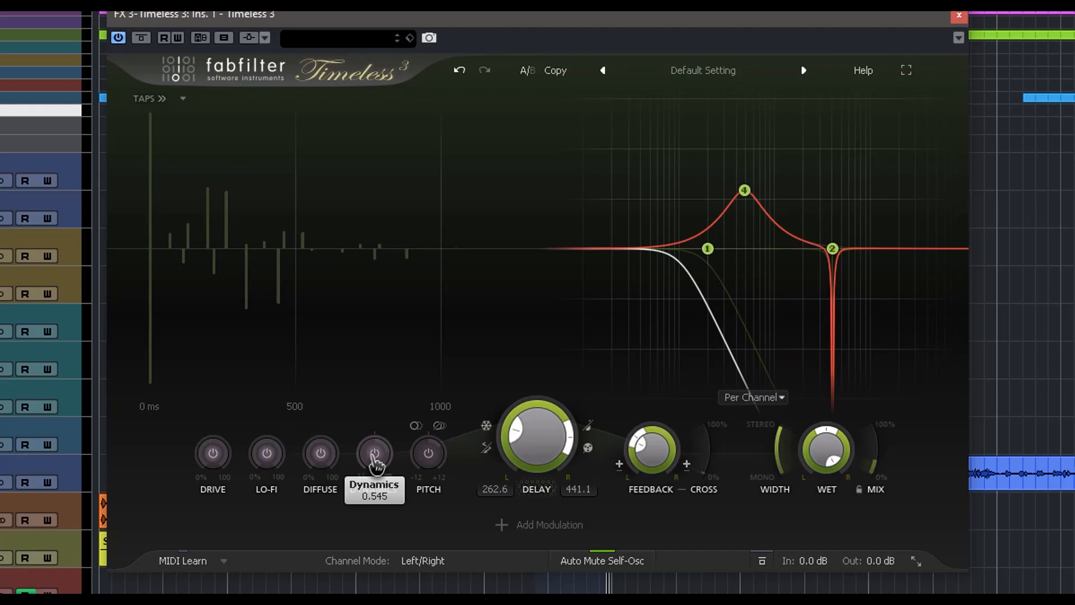
mouse_move(374, 457)
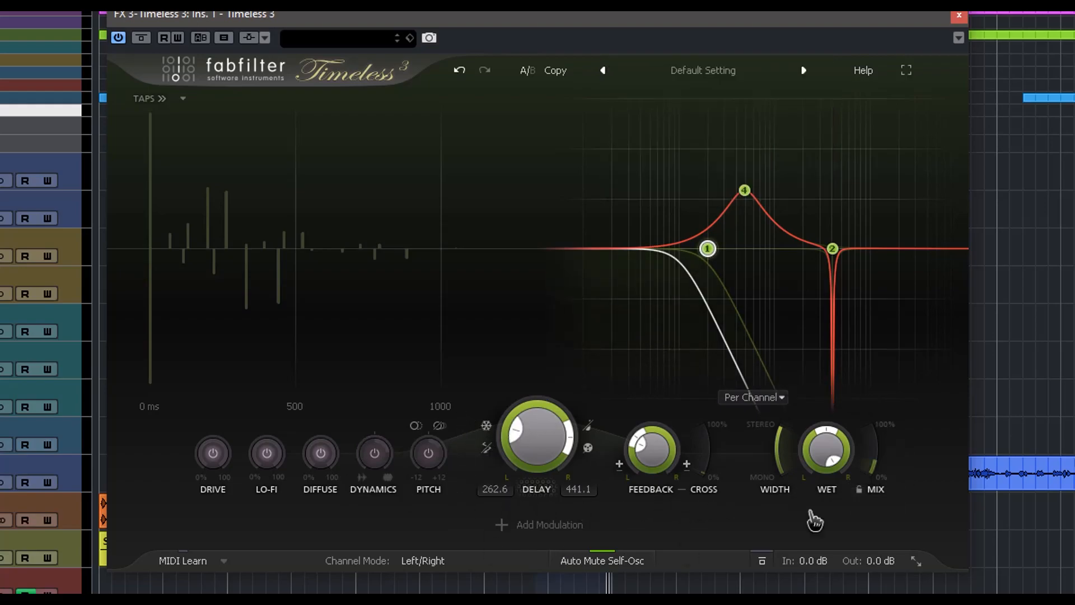
Step: Raise the delay time to 664.5 ms and bring it down to 212.1 ms
mouse_move(536, 448)
scroll(542, 450, up, 5)
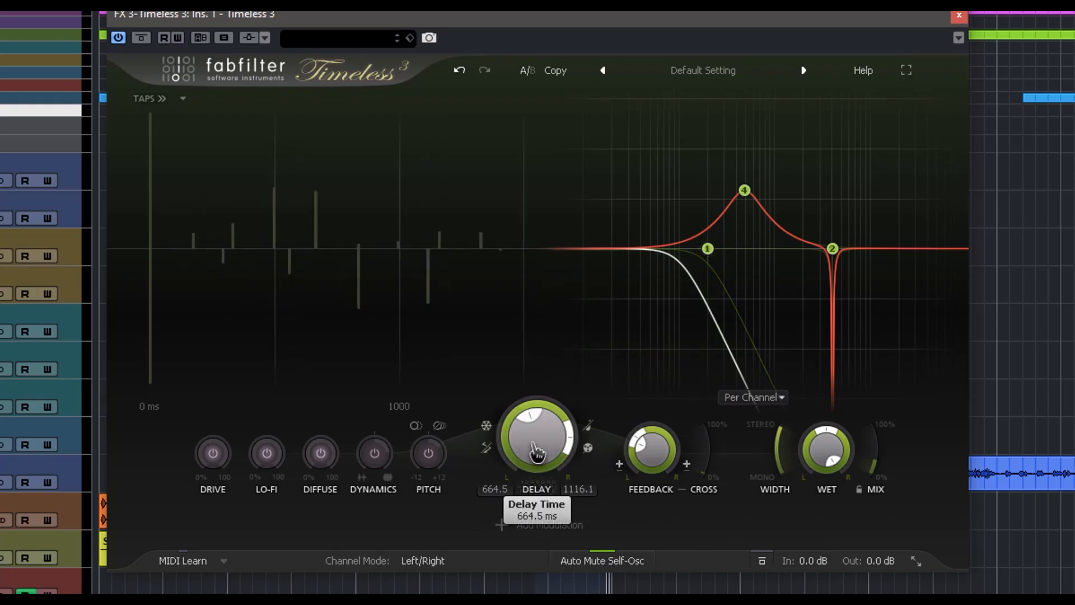
drag(531, 425, 532, 450)
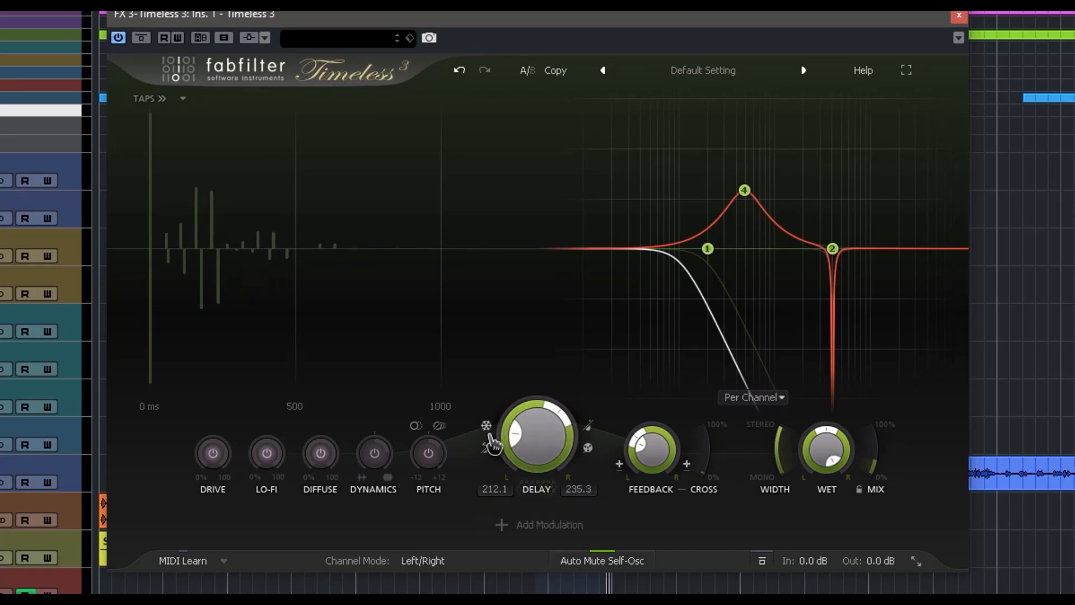
Step: Review the Delay Freeze function, the ping-pong modes, the note sync choices and the Tape and Stretch read modes
mouse_move(487, 431)
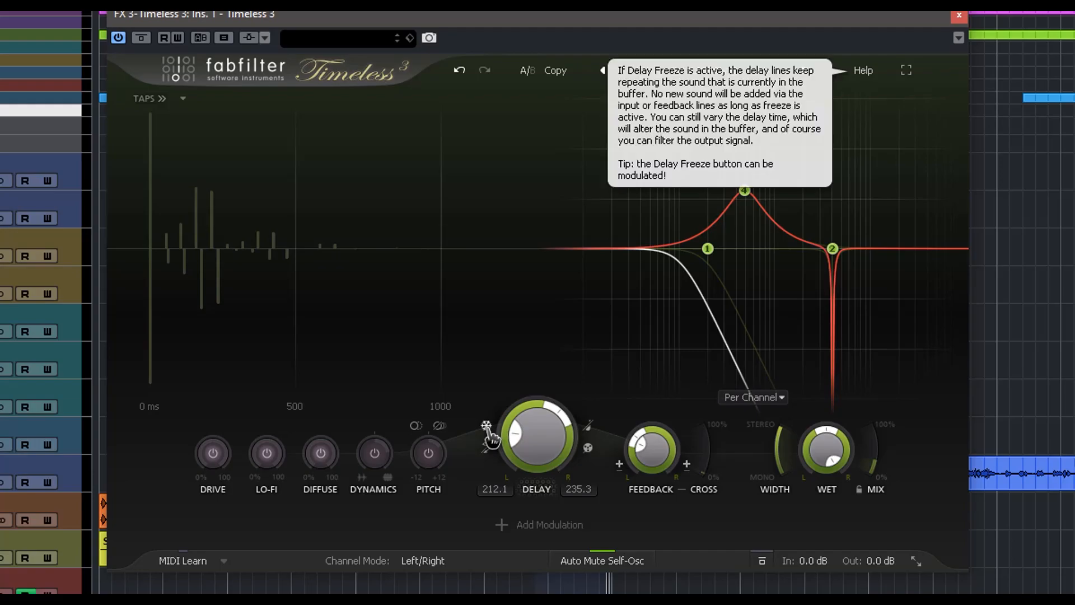
click(493, 460)
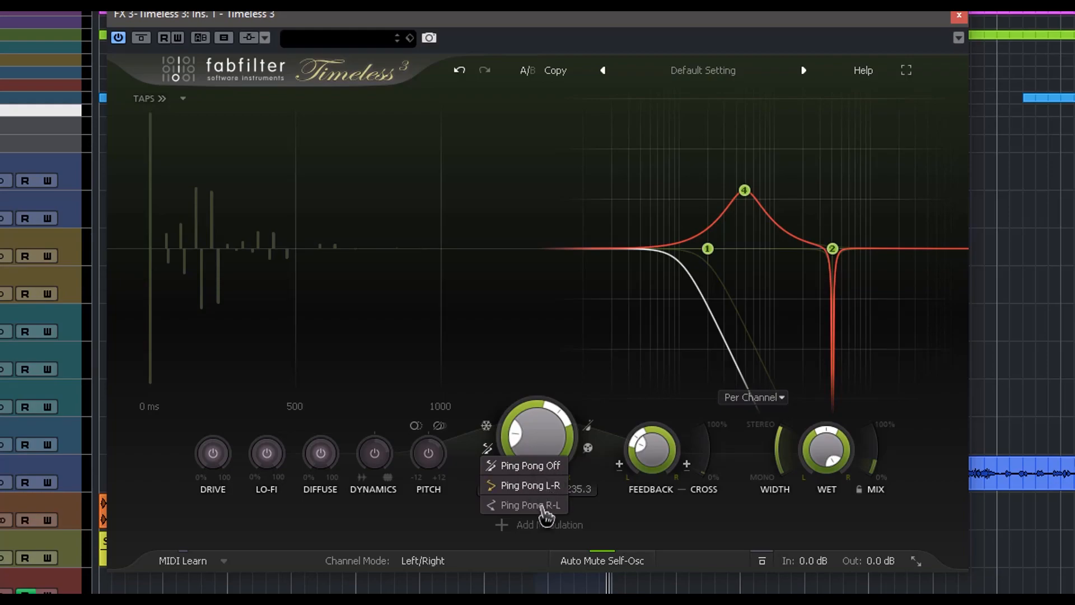
click(590, 431)
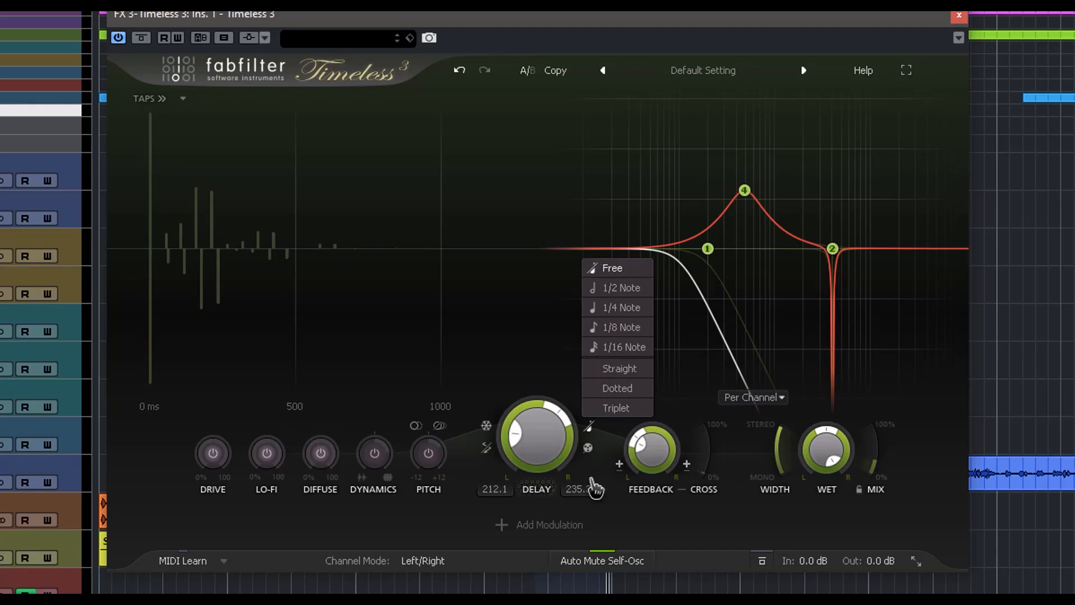
click(624, 269)
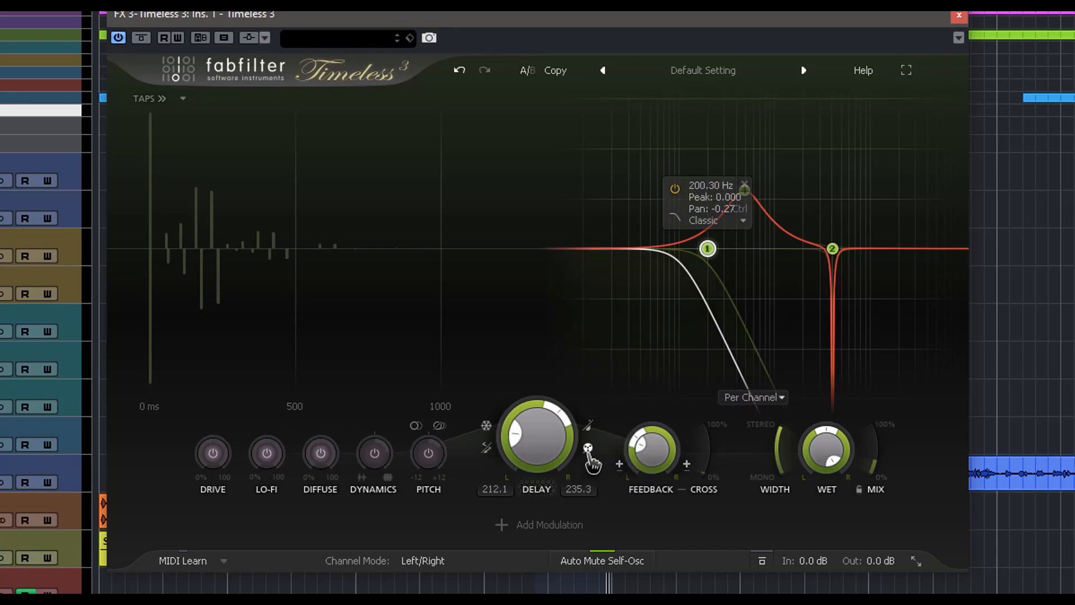
mouse_move(588, 453)
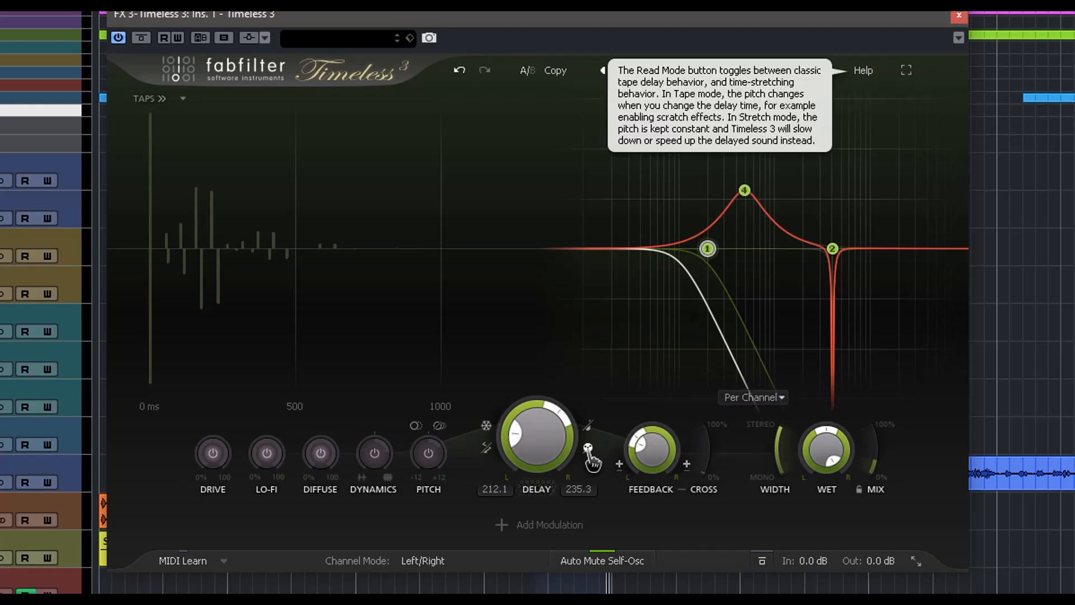
click(589, 453)
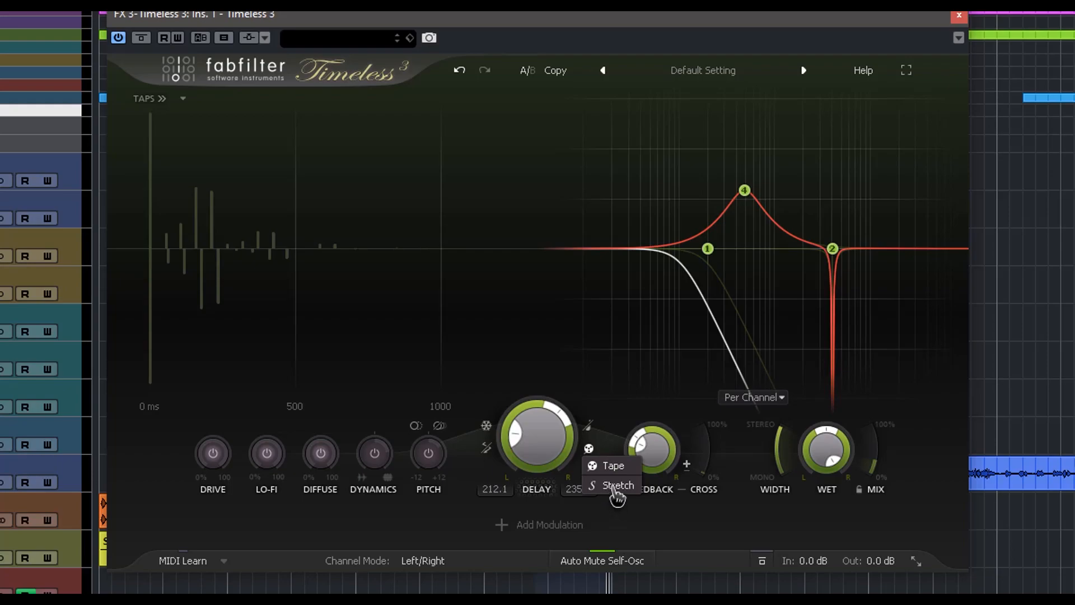
Step: Set the delay's read mode to Stretch
click(617, 487)
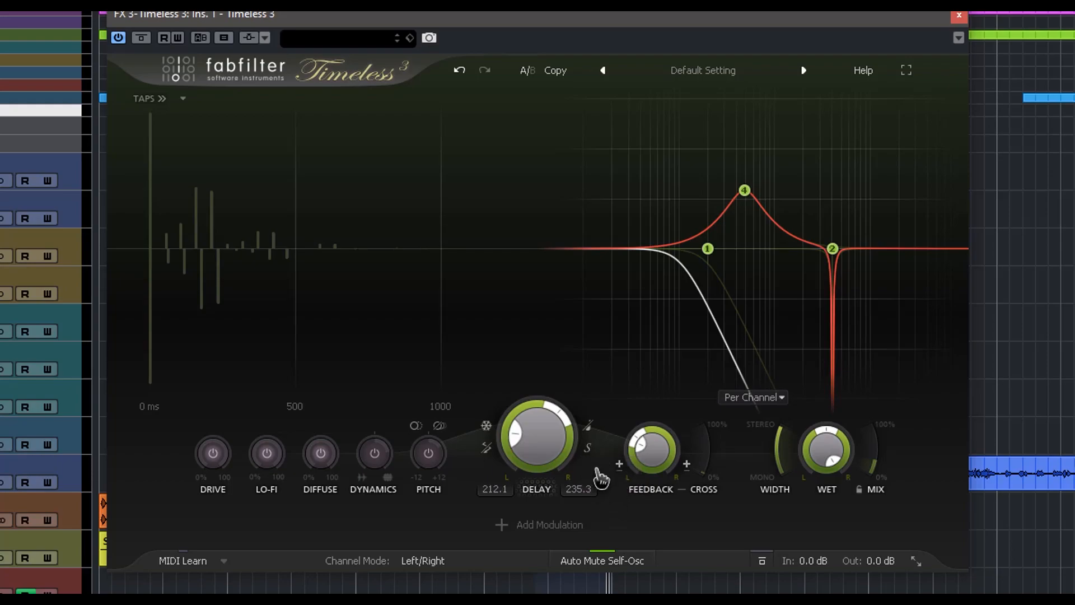
mouse_move(591, 457)
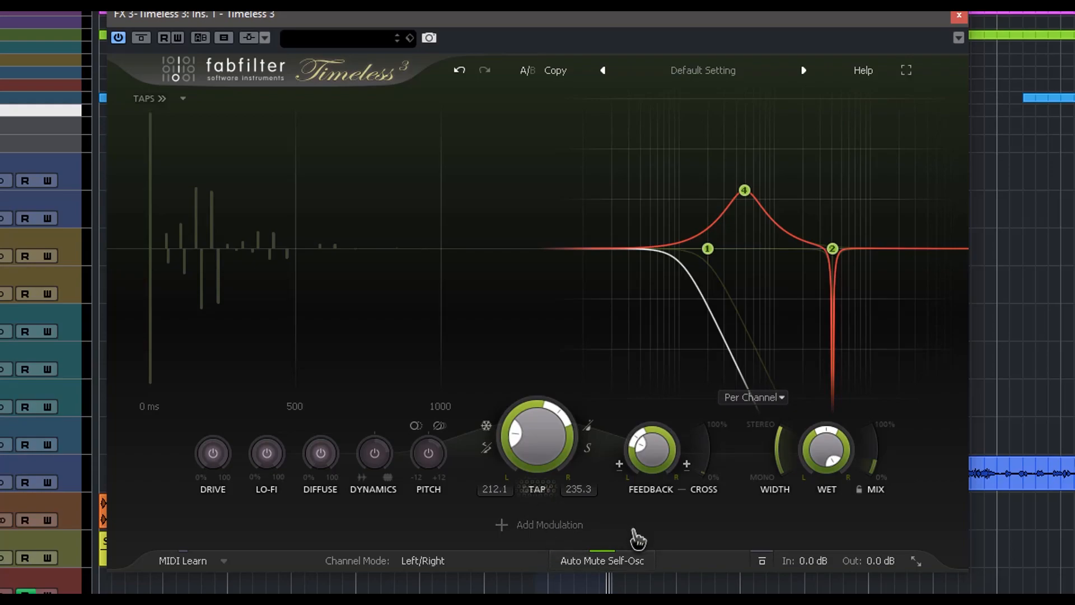
Step: Tap in the delay tempo, ending at 203.0 ms left and 225.2 ms right, and keep the delay sync set to Free
click(538, 492)
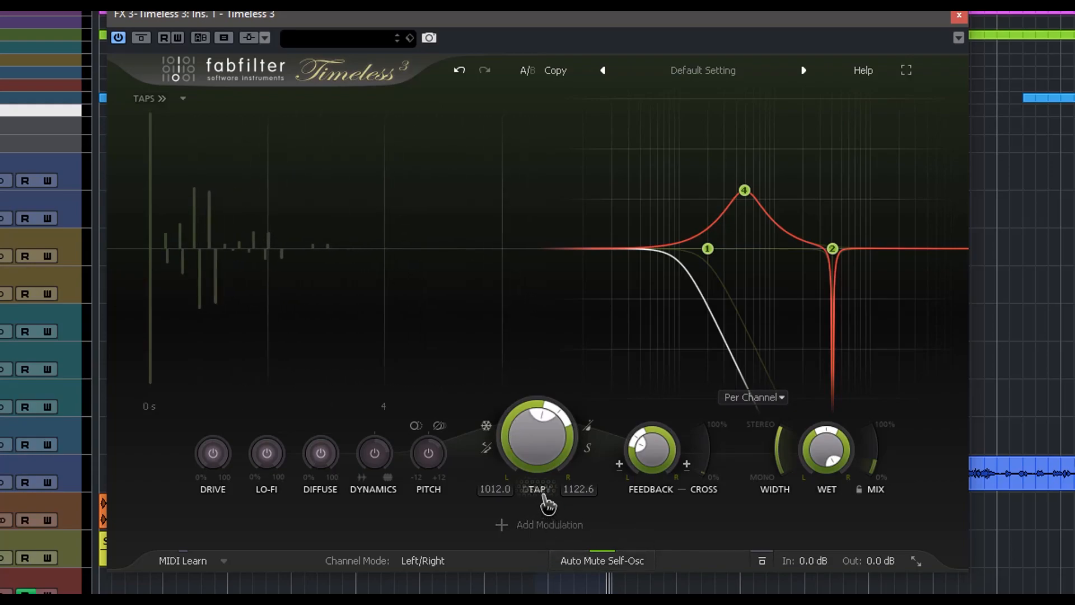
double_click(539, 492)
click(537, 491)
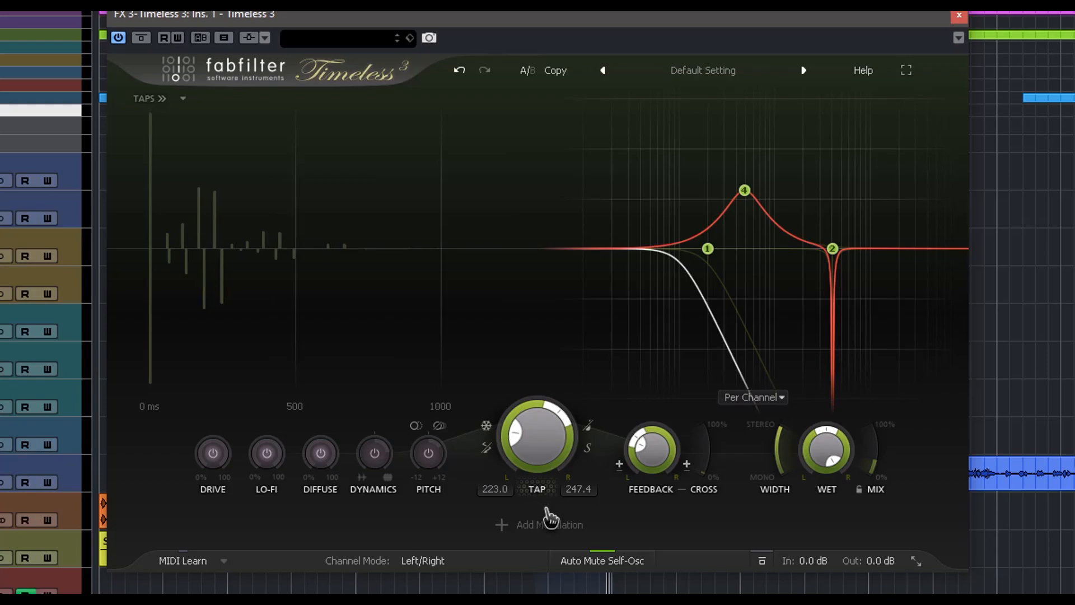
click(535, 492)
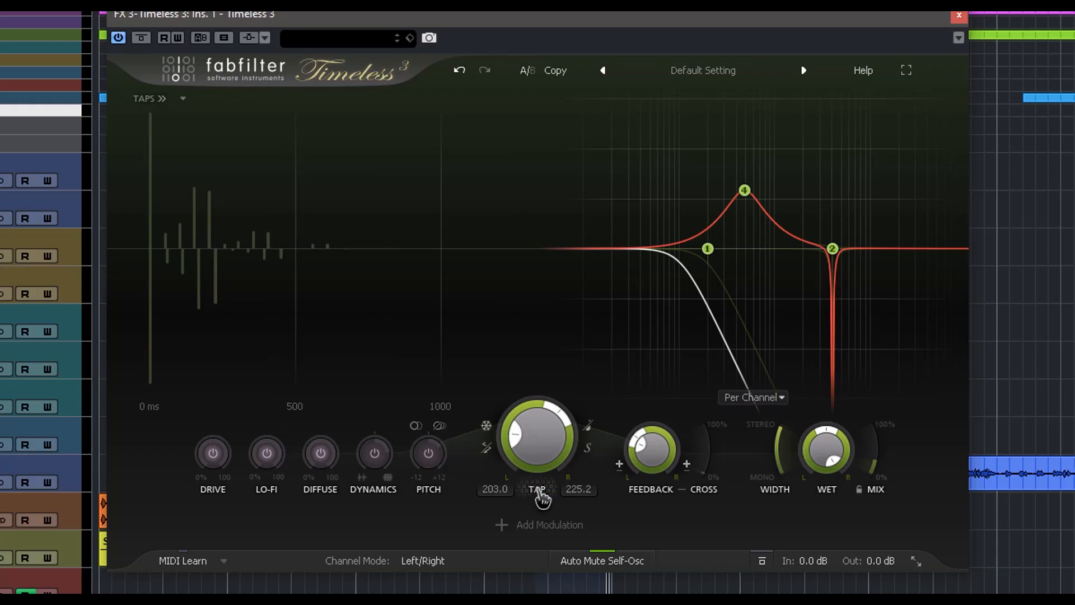
click(589, 427)
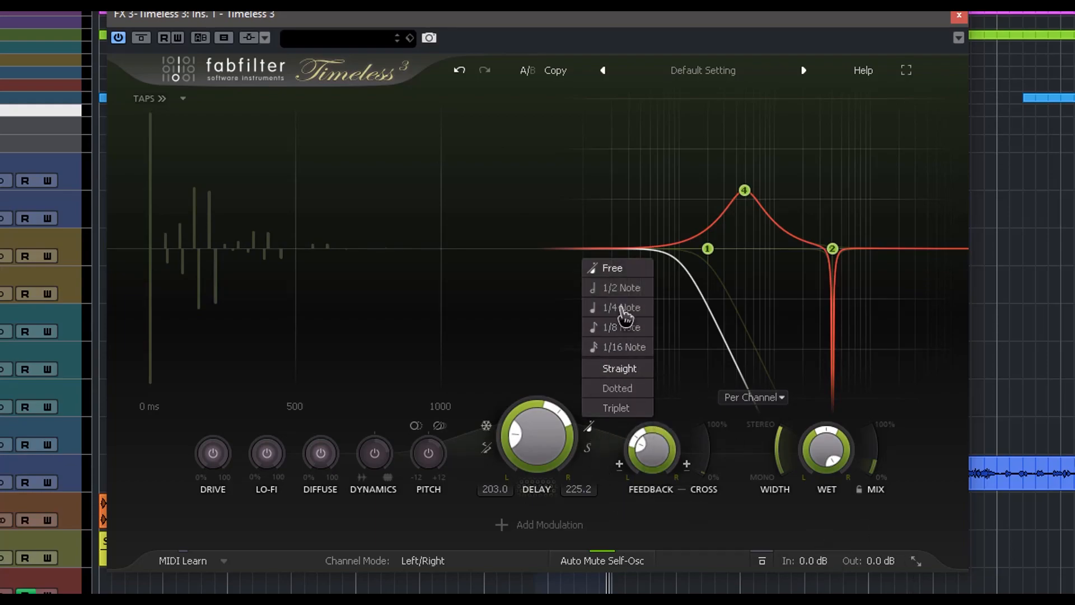
click(616, 273)
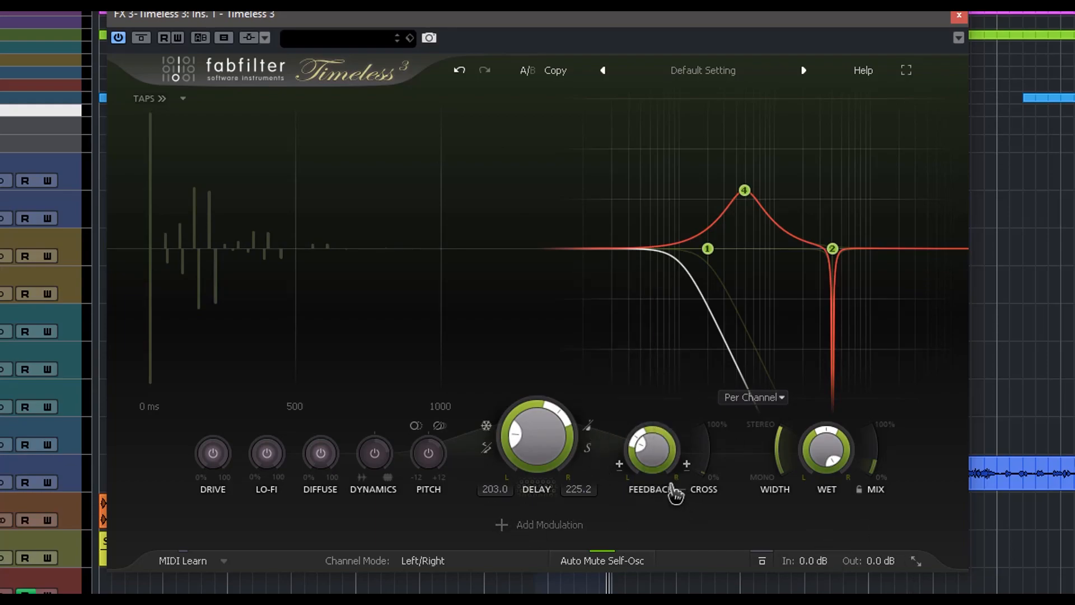
Step: Raise the feedback level for more repeats and bring the feedback pan near the centre at -0.017
mouse_move(650, 470)
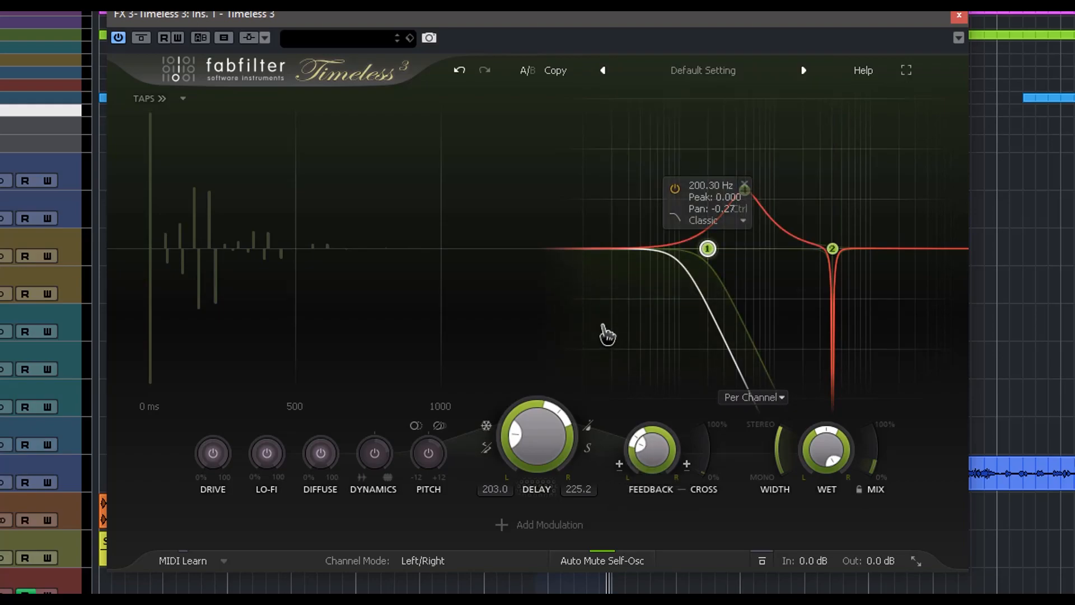
drag(648, 458, 638, 375)
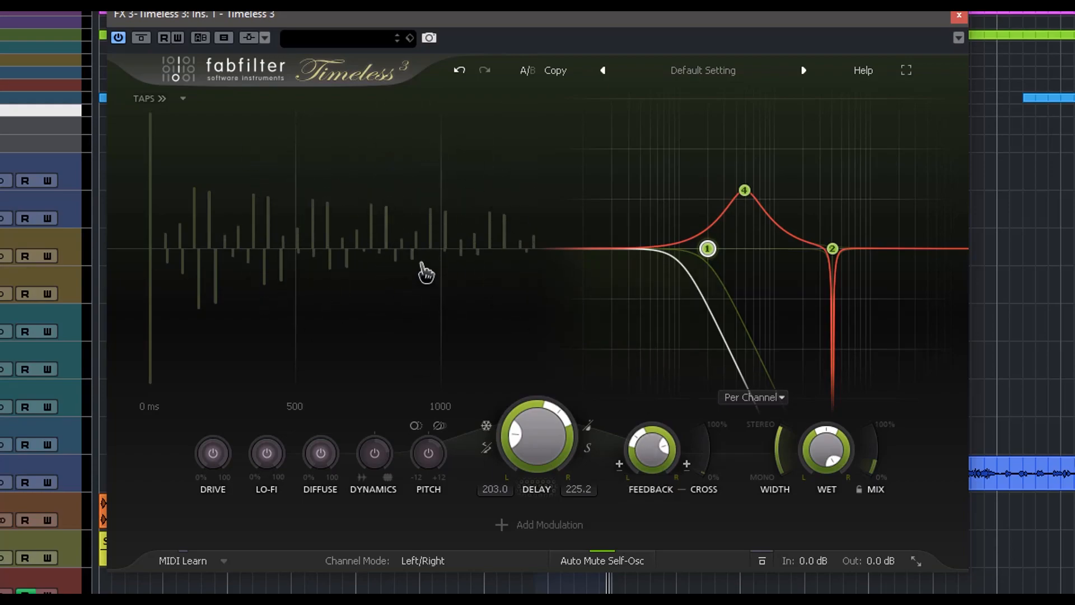
drag(614, 457, 654, 321)
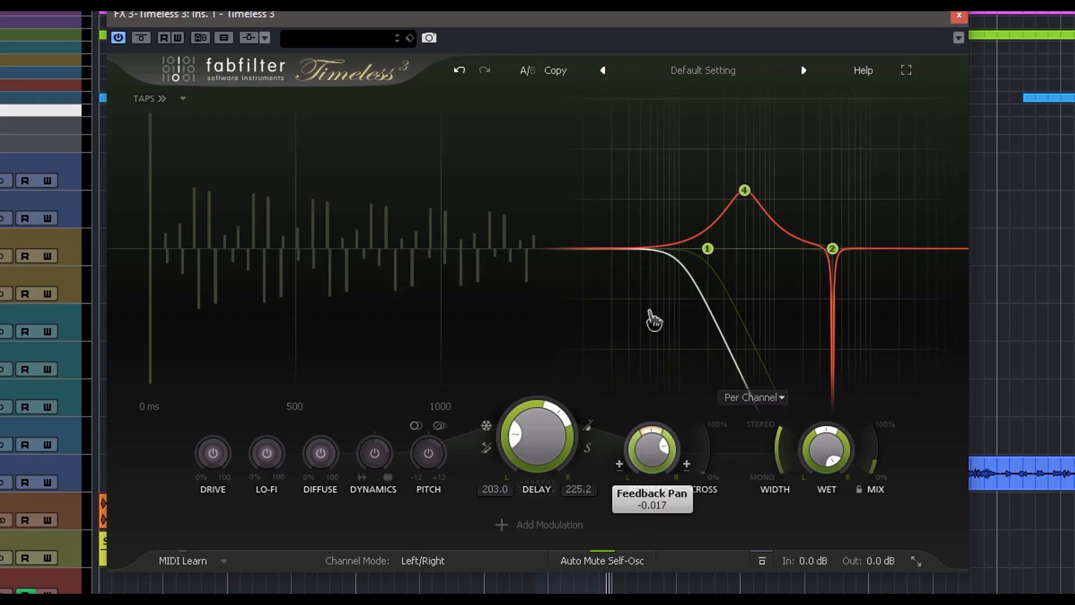
Step: Try inverting the feedback phase, and raise and lower the cross feedback amount
click(619, 466)
mouse_move(644, 455)
mouse_down()
mouse_move(651, 480)
mouse_move(639, 465)
mouse_up()
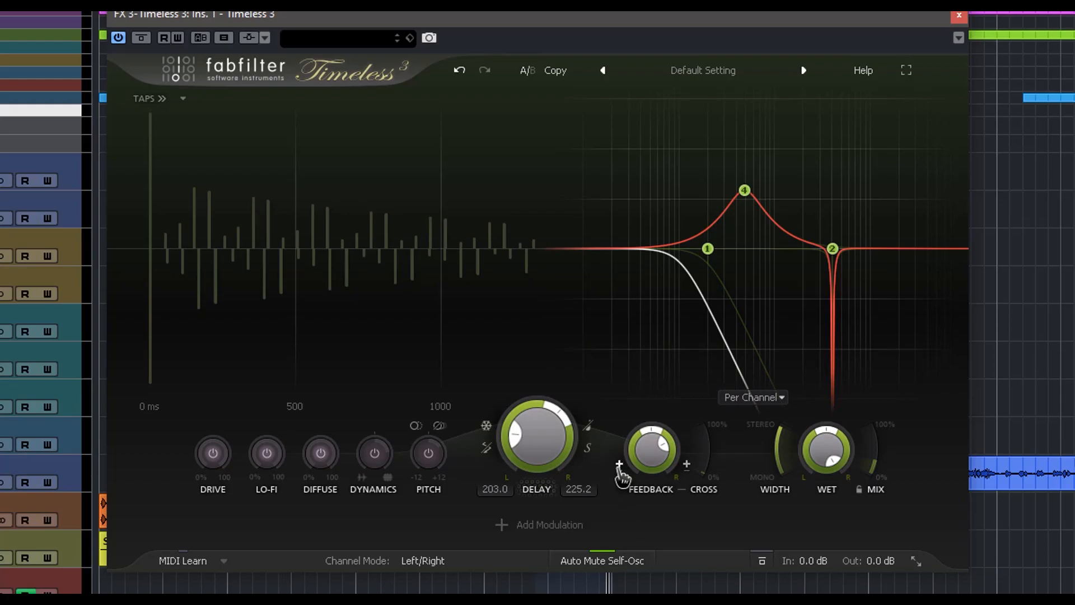
click(620, 466)
drag(703, 471, 667, 395)
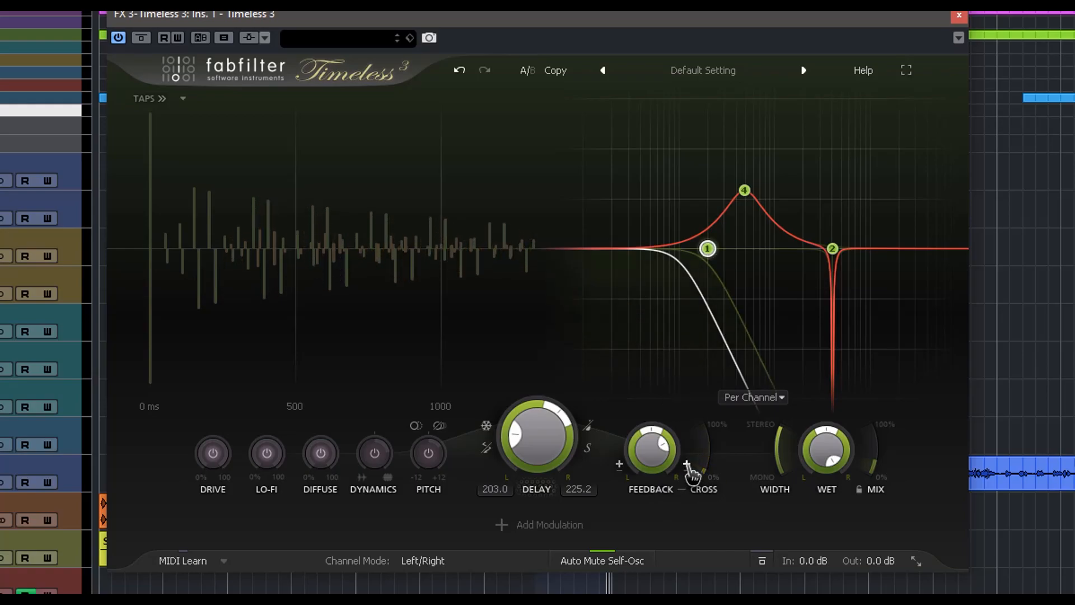
drag(695, 472, 717, 448)
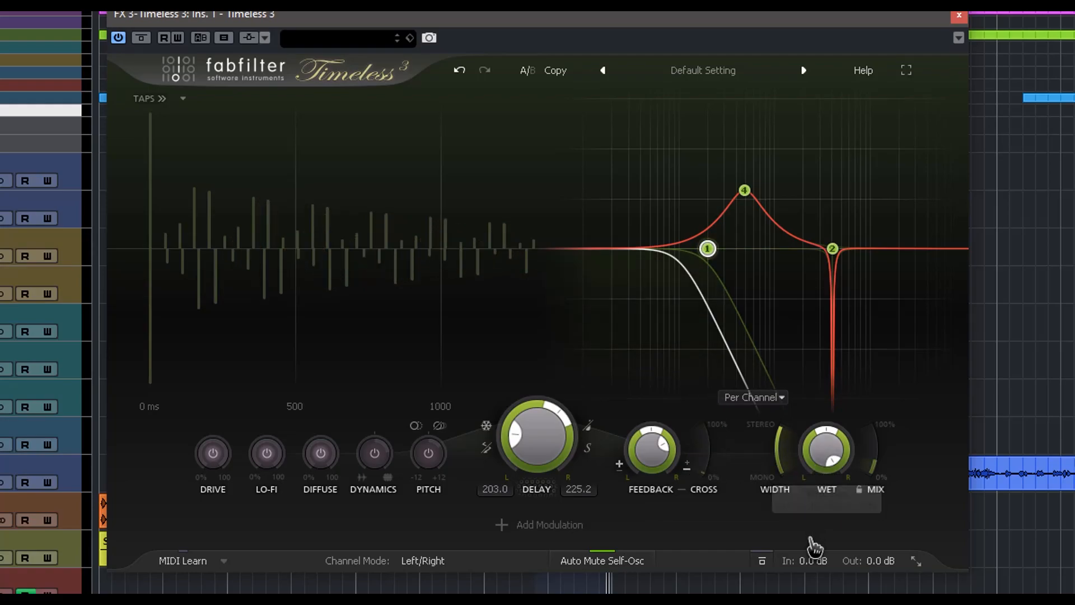
Step: Try the stereo width, wet pan and mix amount, keeping the wet level at 0.00 dB
mouse_move(780, 445)
drag(781, 442, 786, 365)
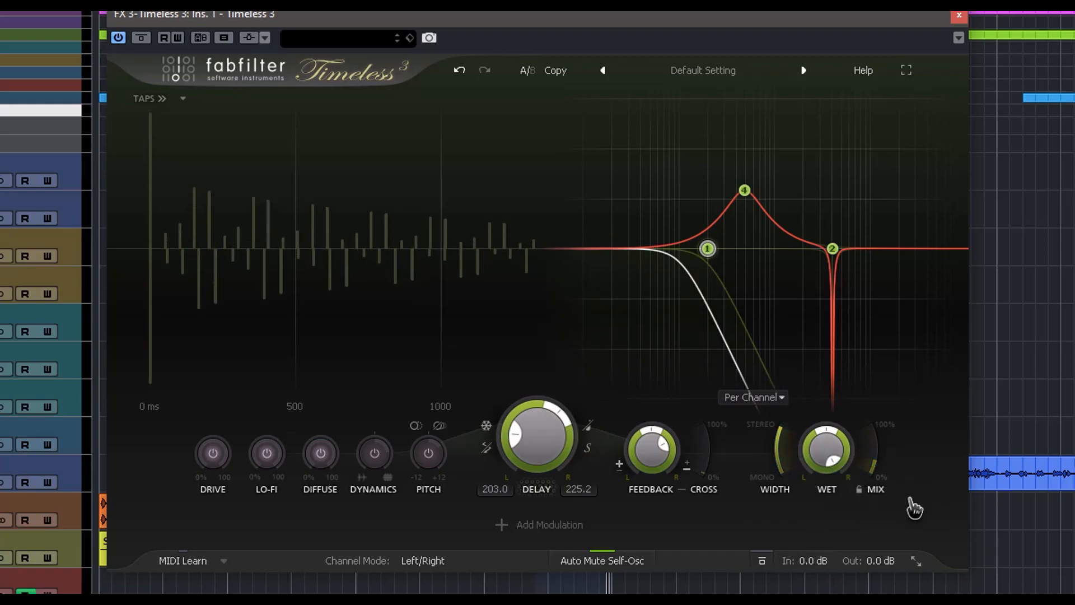
drag(827, 457, 797, 387)
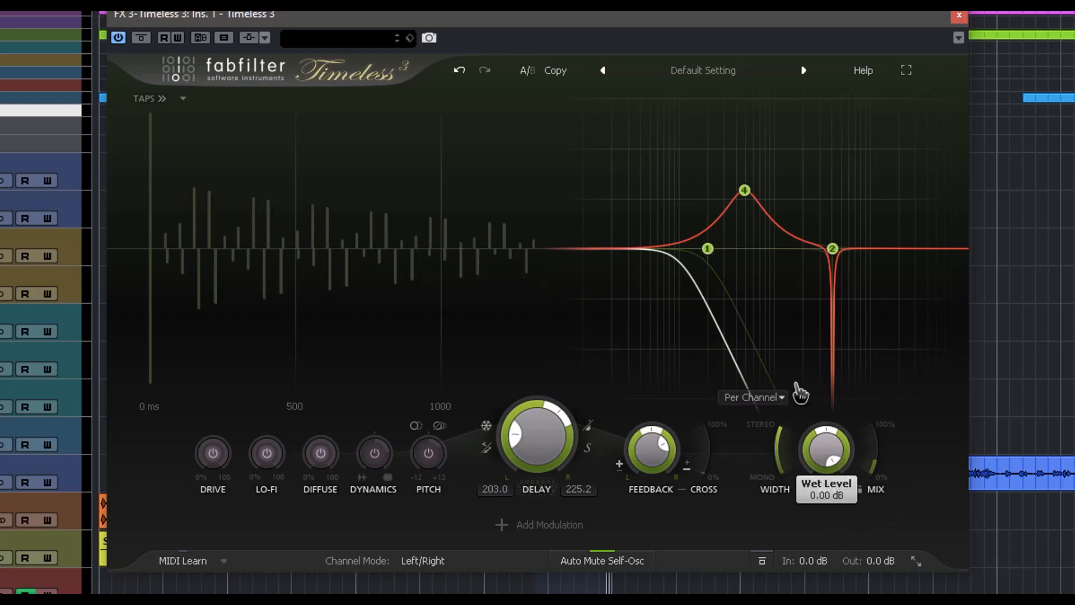
drag(819, 434, 791, 374)
mouse_move(875, 479)
mouse_down()
mouse_move(874, 497)
mouse_move(876, 470)
mouse_move(889, 490)
mouse_up()
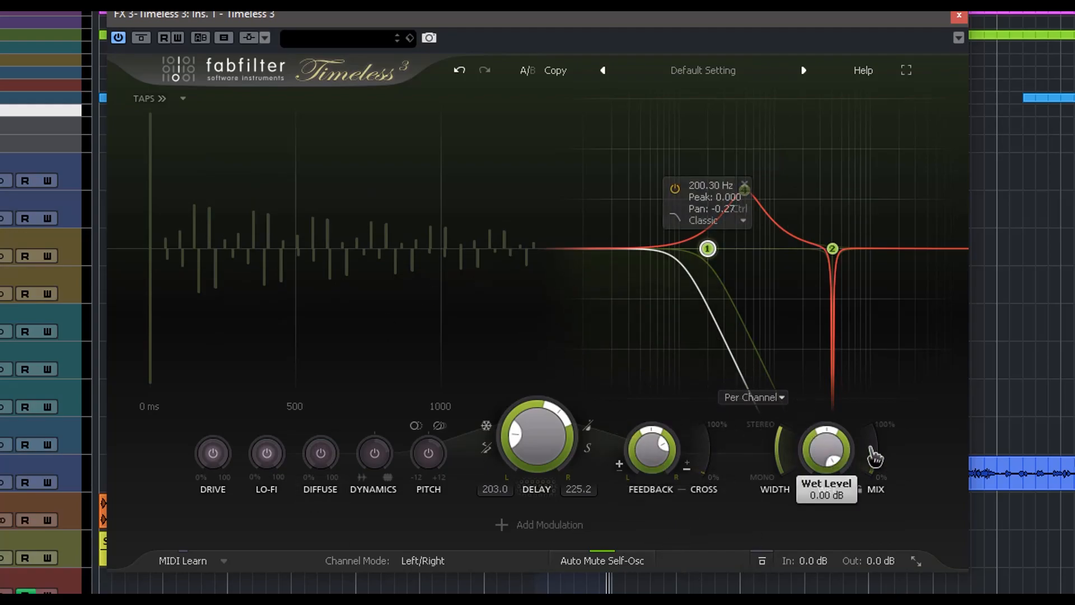
mouse_move(876, 472)
mouse_down()
mouse_move(869, 415)
mouse_move(882, 460)
mouse_up()
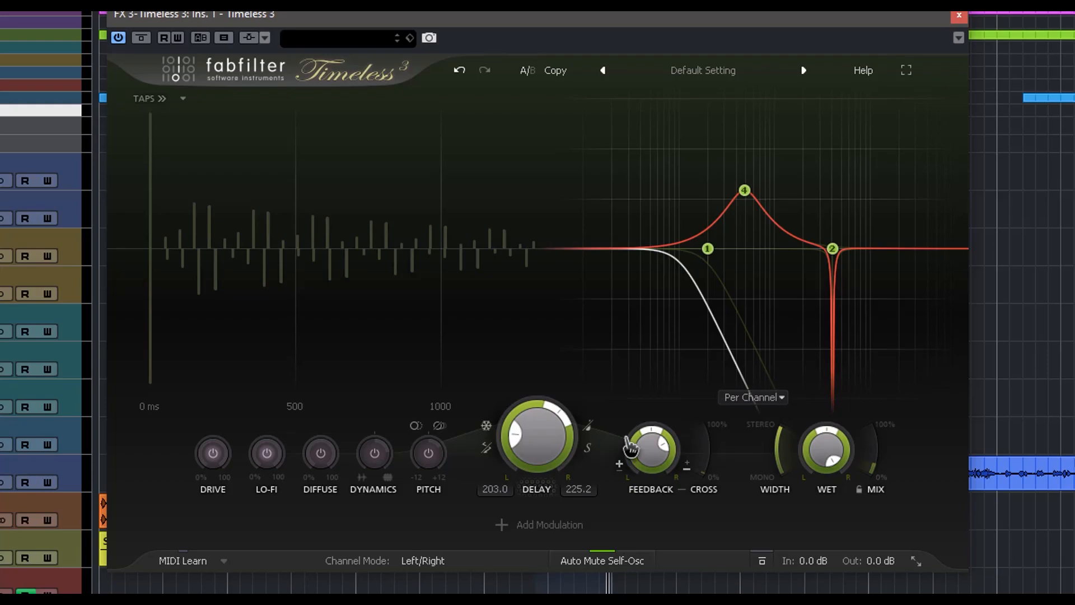
Step: Add a new slider modulation source, move its value, and convert it to an XY controller
click(536, 526)
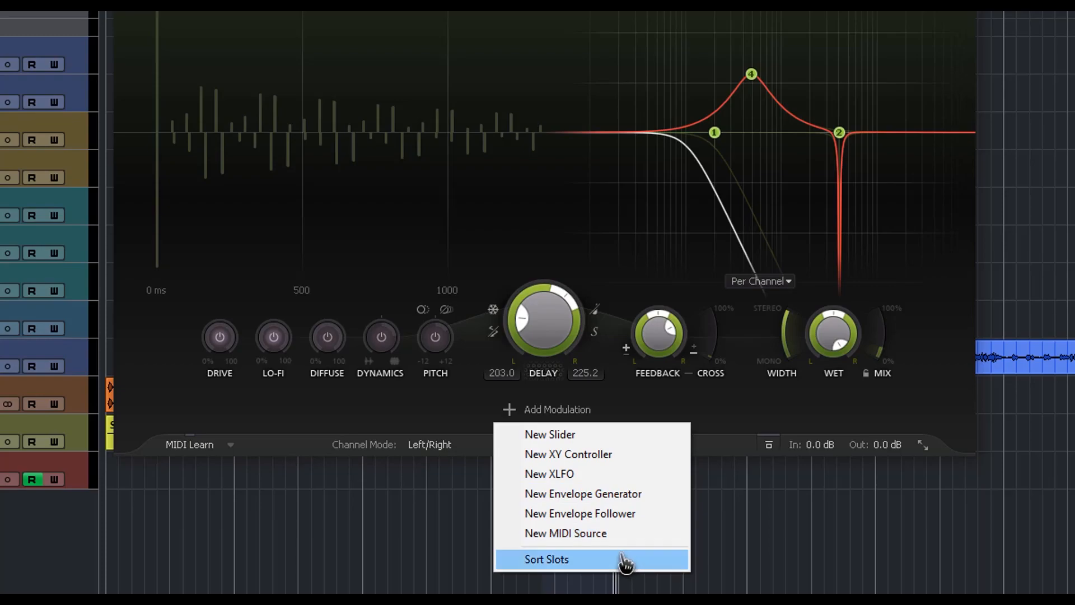
click(597, 438)
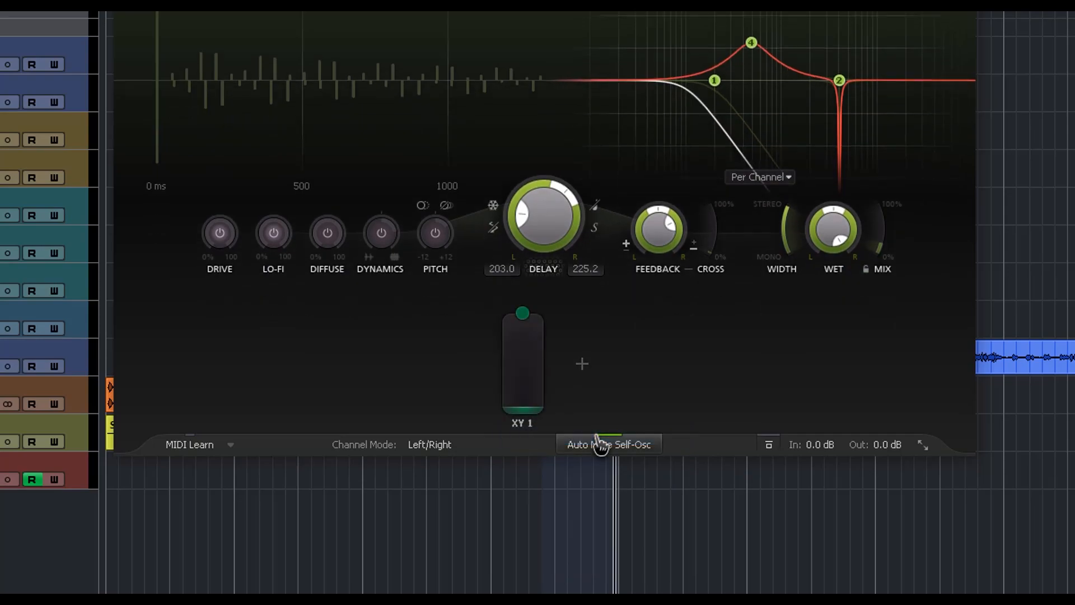
right_click(532, 399)
drag(522, 402, 552, 389)
right_click(535, 413)
click(596, 445)
Step: Set the XY controller's range to -1 ... 0 ... 1 and move its point up and to the right of centre
click(577, 407)
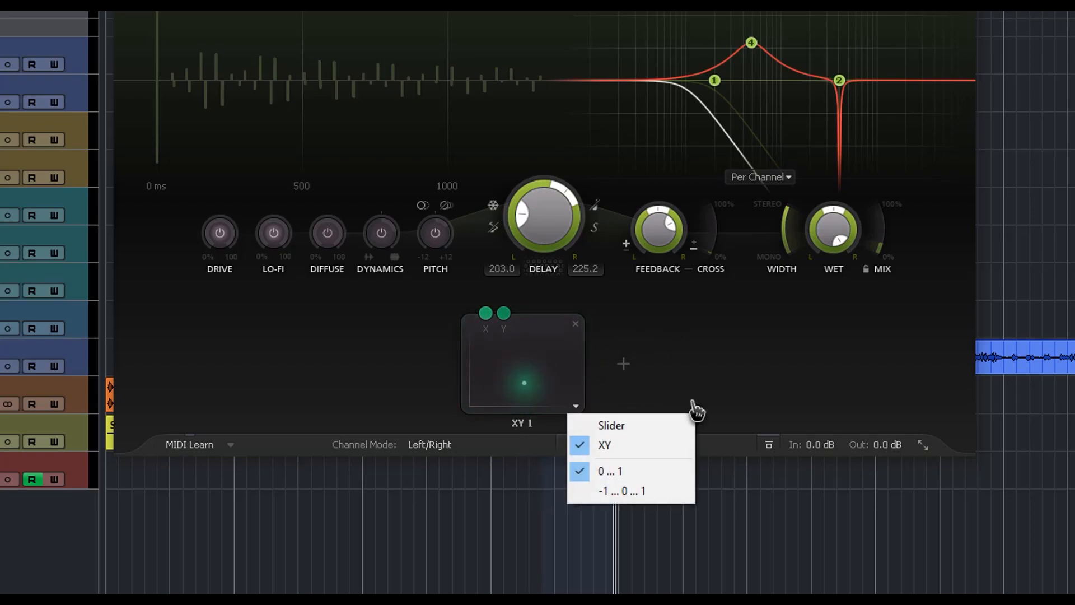
click(626, 491)
mouse_move(557, 367)
mouse_down()
mouse_move(514, 384)
mouse_move(487, 365)
mouse_move(544, 384)
mouse_move(567, 367)
mouse_up()
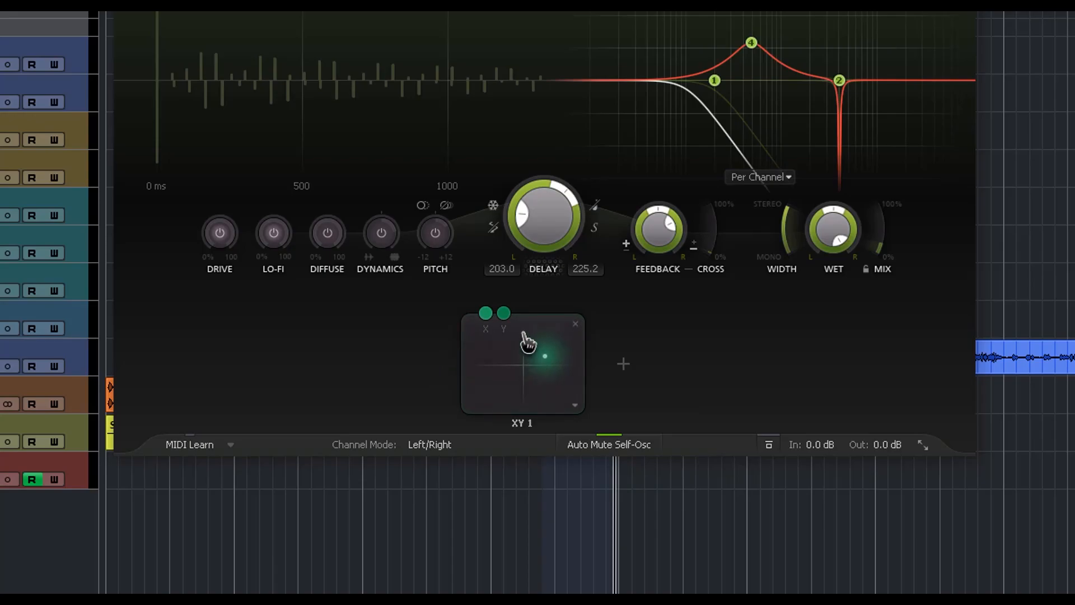
Step: Assign the XY controller's X axis to the Lo-Fi amount and adjust the modulation depth
drag(486, 316, 720, 41)
drag(452, 95, 273, 235)
drag(325, 235, 322, 236)
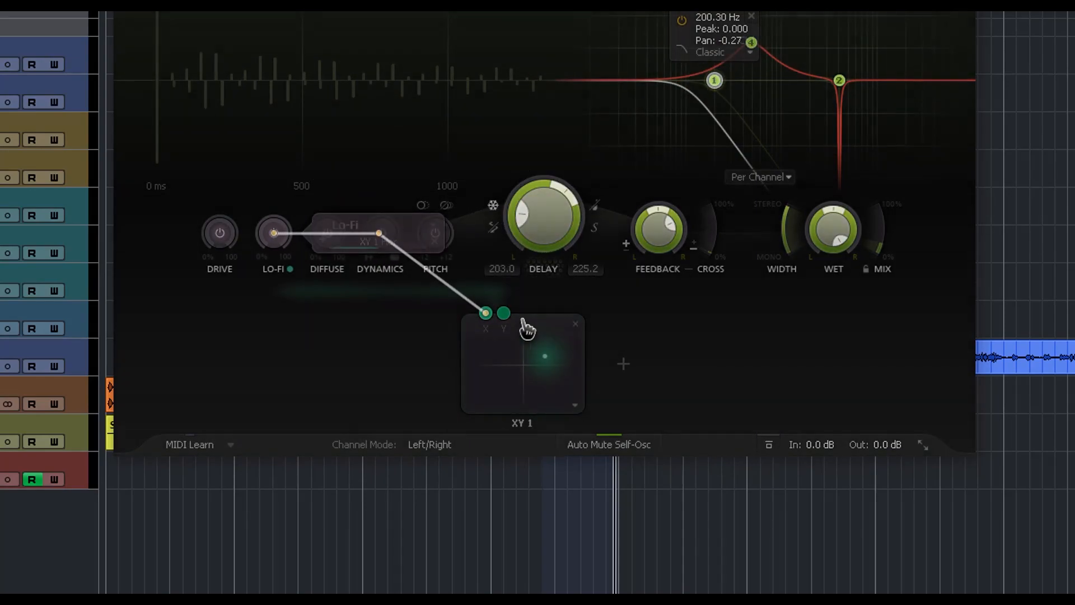
mouse_move(382, 258)
mouse_down()
mouse_move(414, 257)
mouse_move(365, 257)
mouse_up()
Step: Assign the XY controller's Y axis to Wet Level, adjust the modulation depth, and move the control point
drag(503, 313, 835, 234)
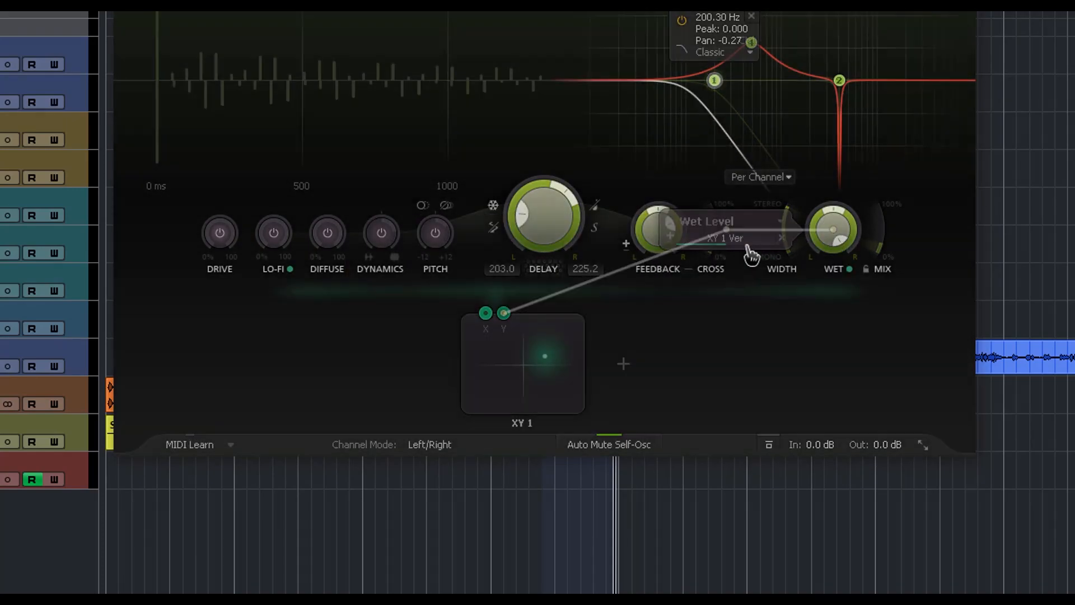
drag(756, 258, 756, 258)
mouse_move(551, 354)
mouse_down()
mouse_move(533, 377)
mouse_move(478, 372)
mouse_move(548, 396)
mouse_move(539, 328)
mouse_move(523, 396)
mouse_move(492, 365)
mouse_move(491, 335)
mouse_move(557, 377)
mouse_move(557, 420)
mouse_move(509, 413)
mouse_move(532, 344)
mouse_move(542, 408)
mouse_move(526, 359)
mouse_up()
Step: Change the XY controller back to a slider and remove it from the modulation slots
click(576, 406)
click(587, 424)
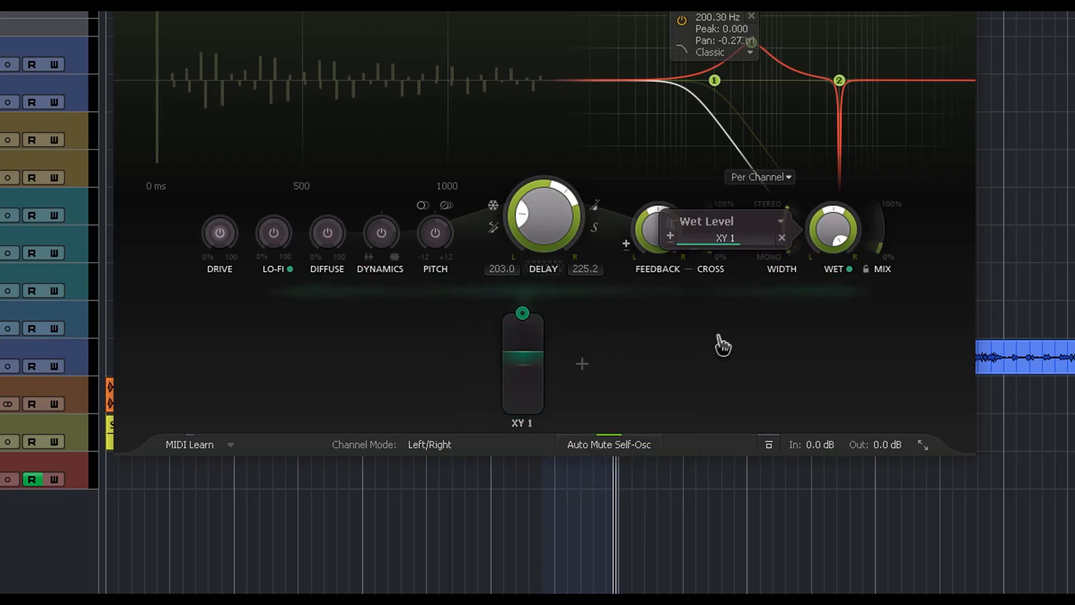
click(535, 326)
Step: Add a new XLFO modulation source and expand its controls
click(552, 410)
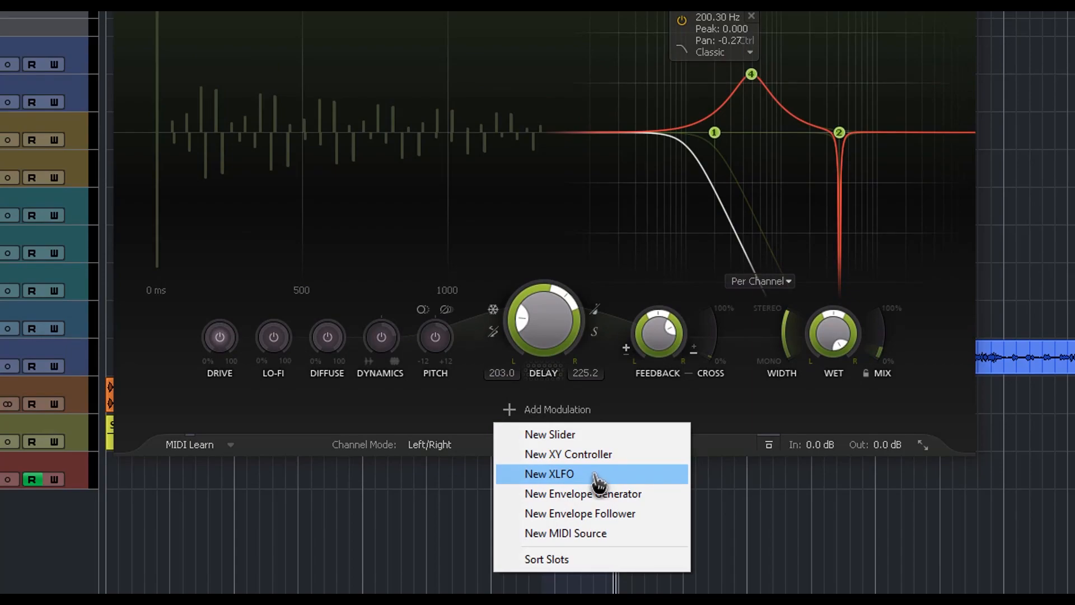
click(597, 477)
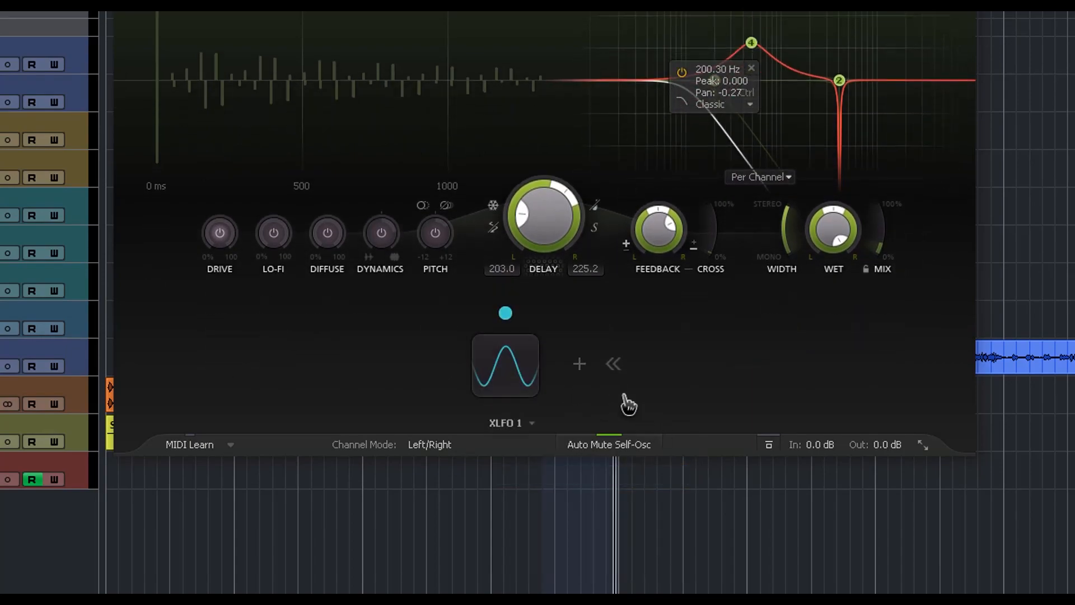
click(512, 367)
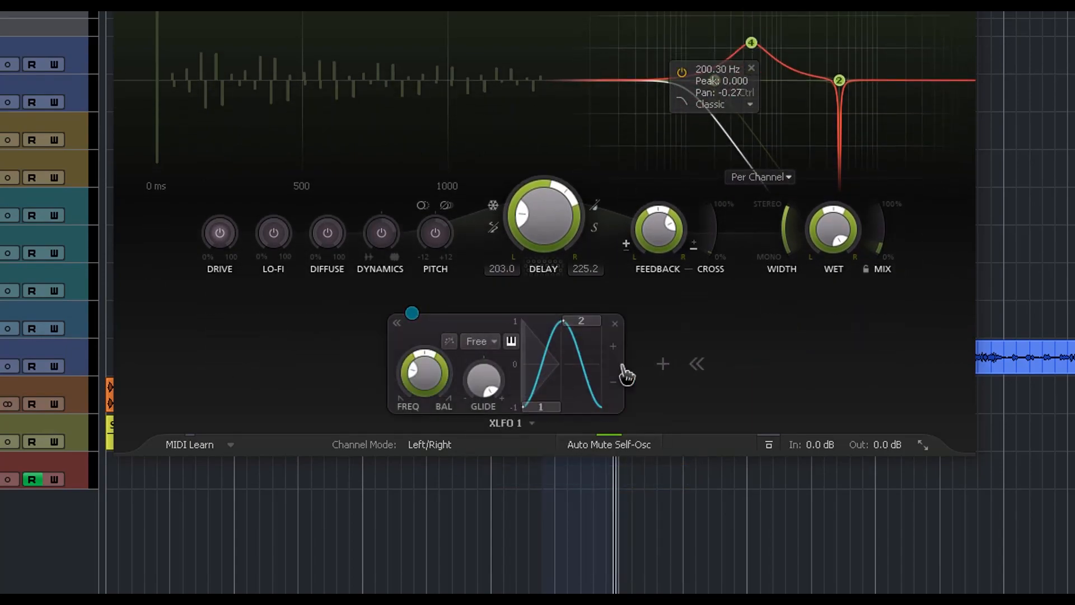
Step: Review the XLFO's sync rates, its Retrigger and Legato trigger options, and its keyboard setting
click(480, 341)
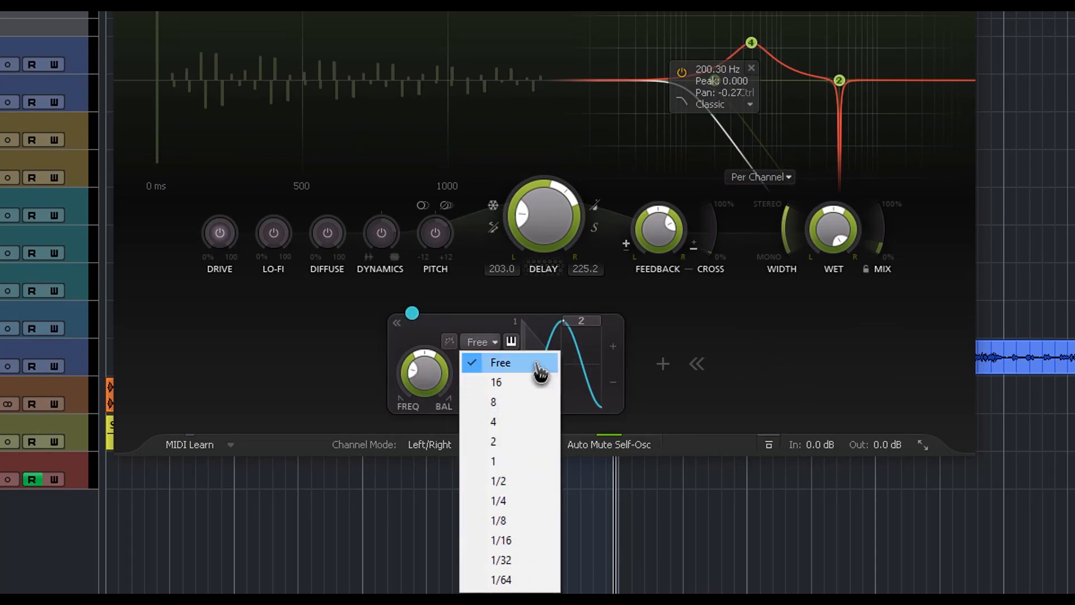
click(482, 306)
click(451, 342)
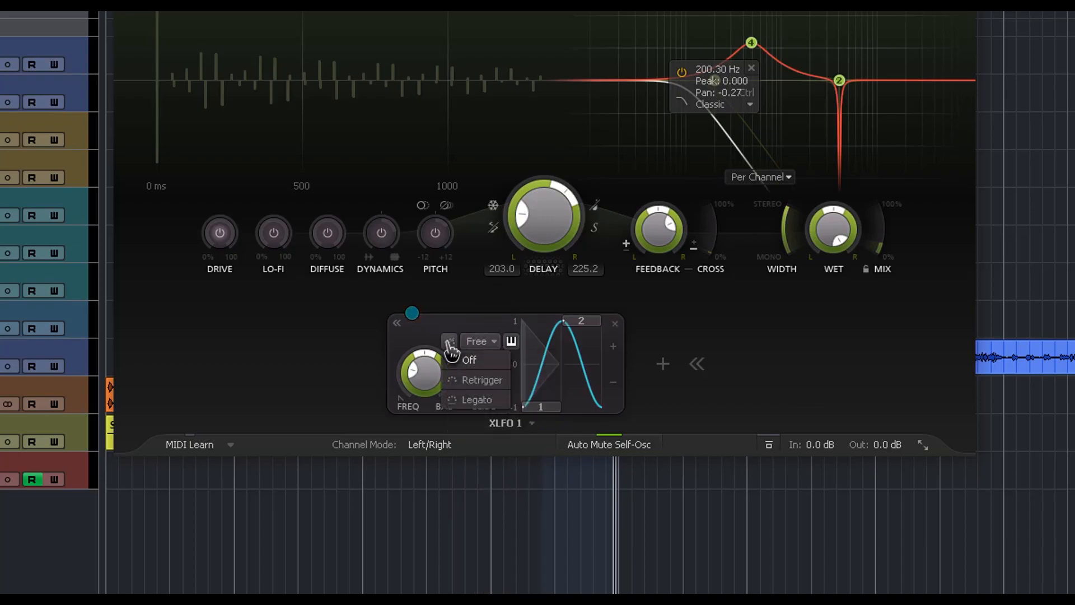
click(451, 345)
click(511, 341)
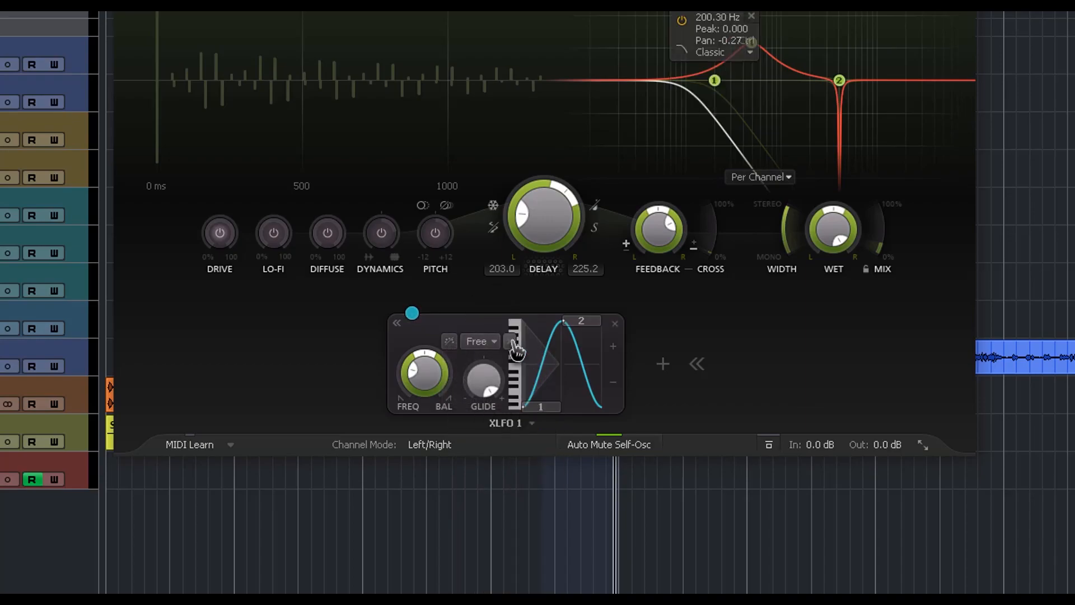
Step: Raise the XLFO's overall glide and set its frequency to around the middle of the range
drag(485, 381, 492, 432)
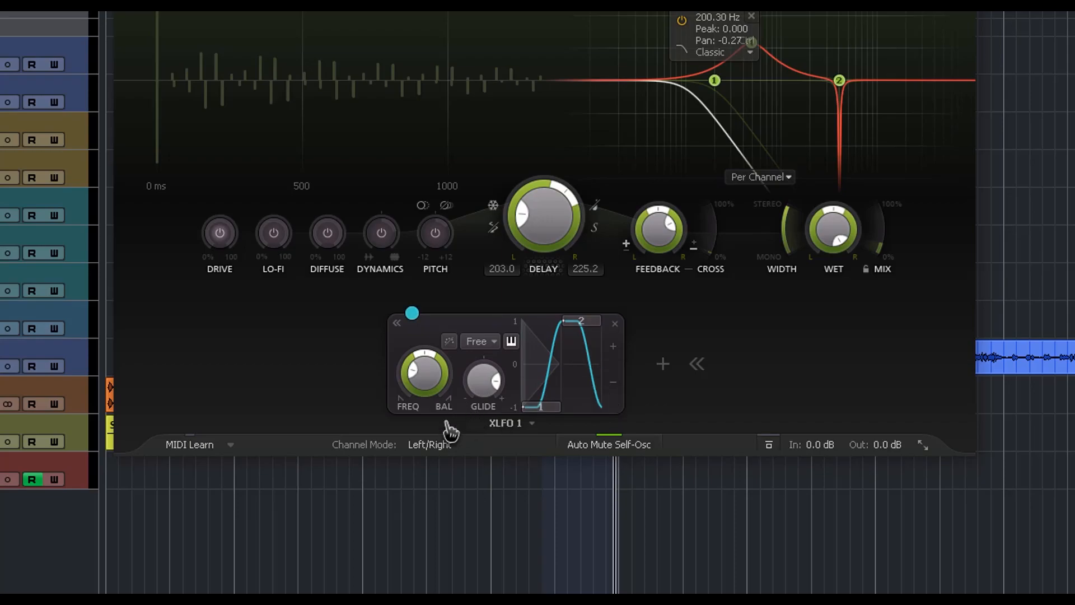
drag(439, 396, 429, 342)
drag(413, 274, 401, 361)
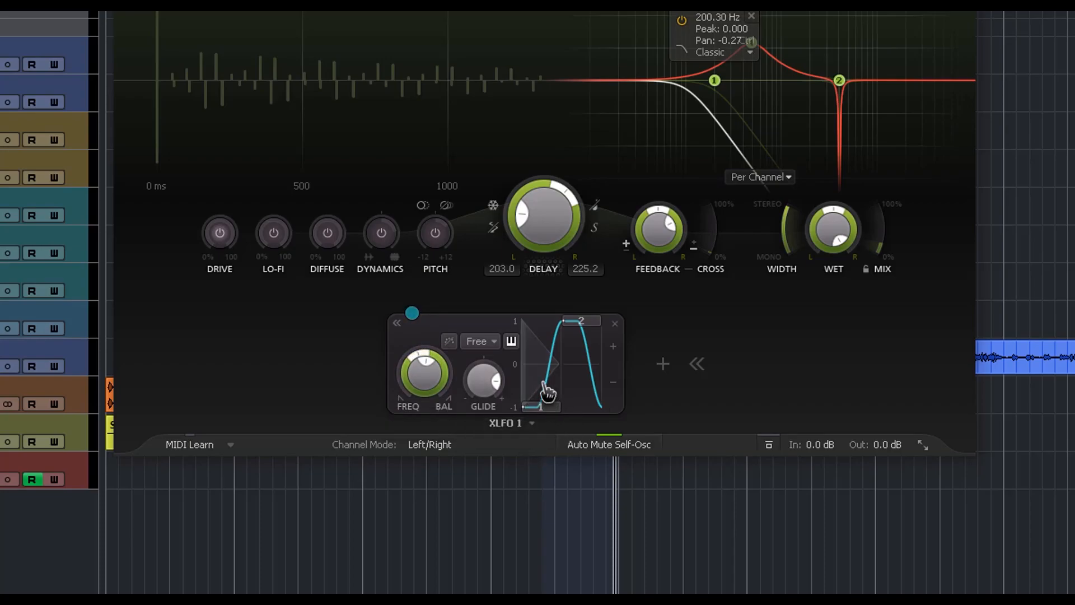
Step: Open the settings of the XLFO's Step 1 and try its Random option on and off
click(542, 408)
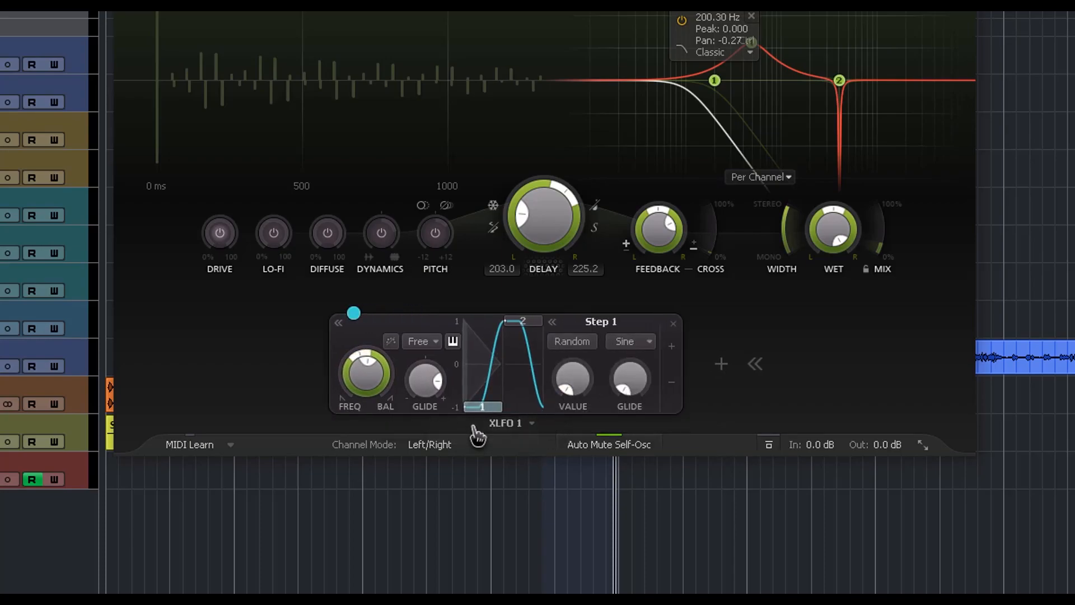
click(571, 342)
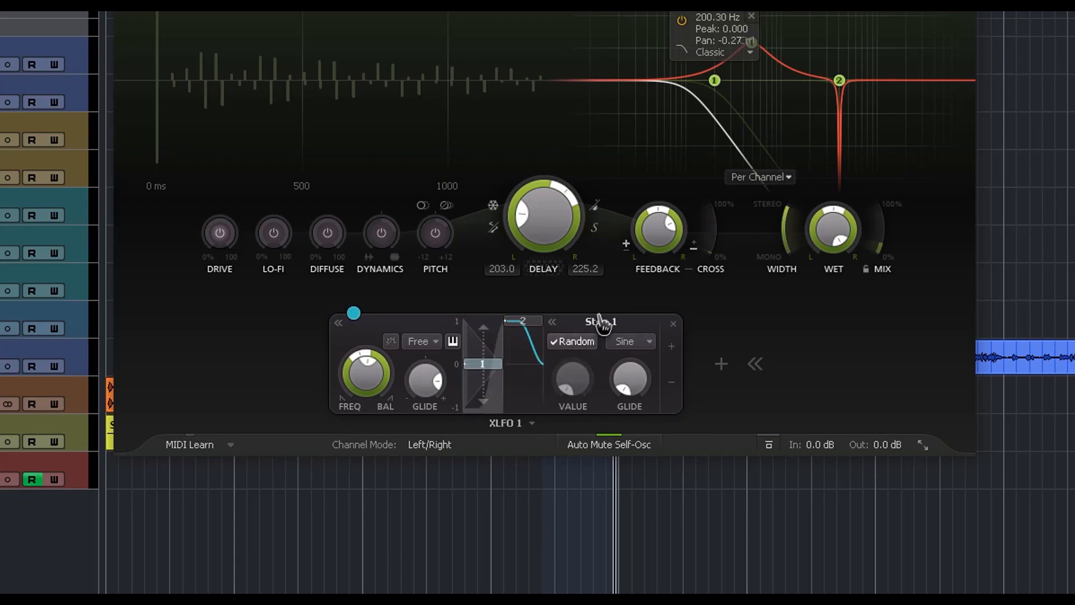
click(577, 343)
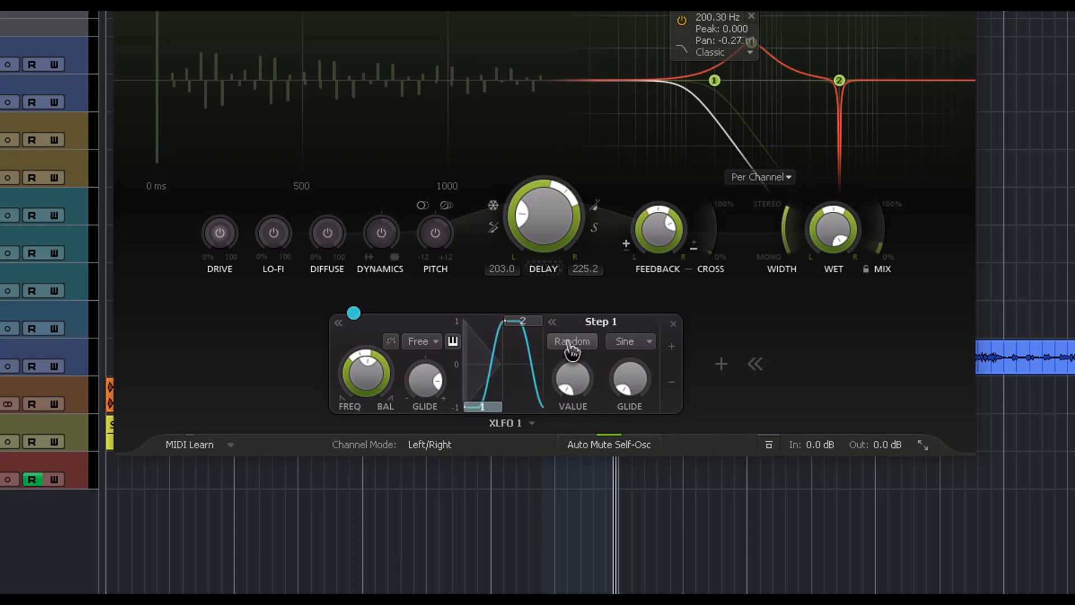
Step: Raise XLFO Step 1's value slightly, set its glide curve to Sqrt after trying Linear, and increase its glide
drag(562, 377, 557, 392)
click(630, 342)
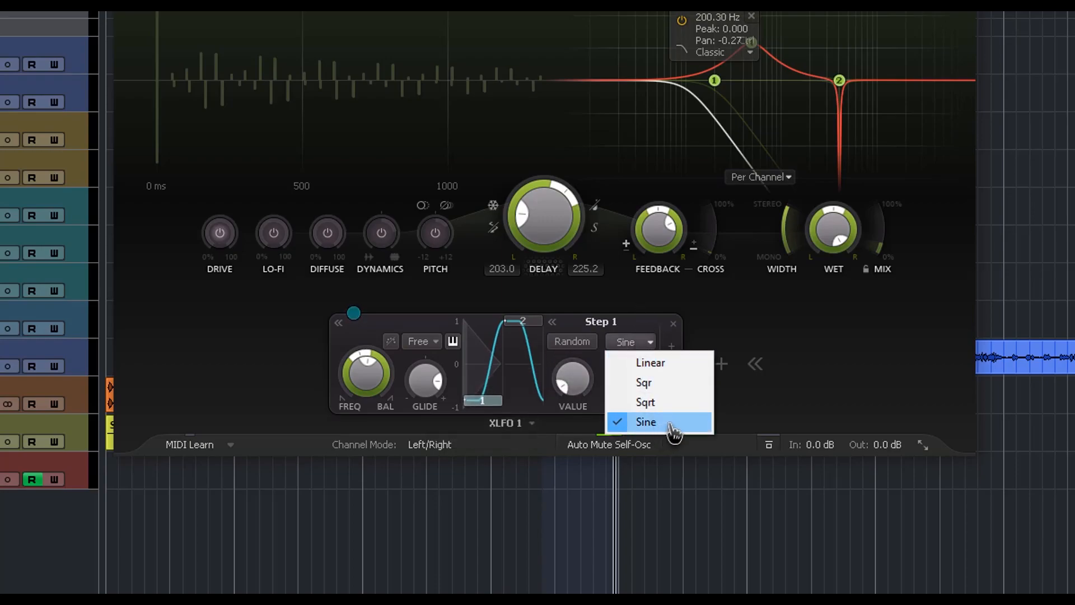
click(661, 363)
click(630, 342)
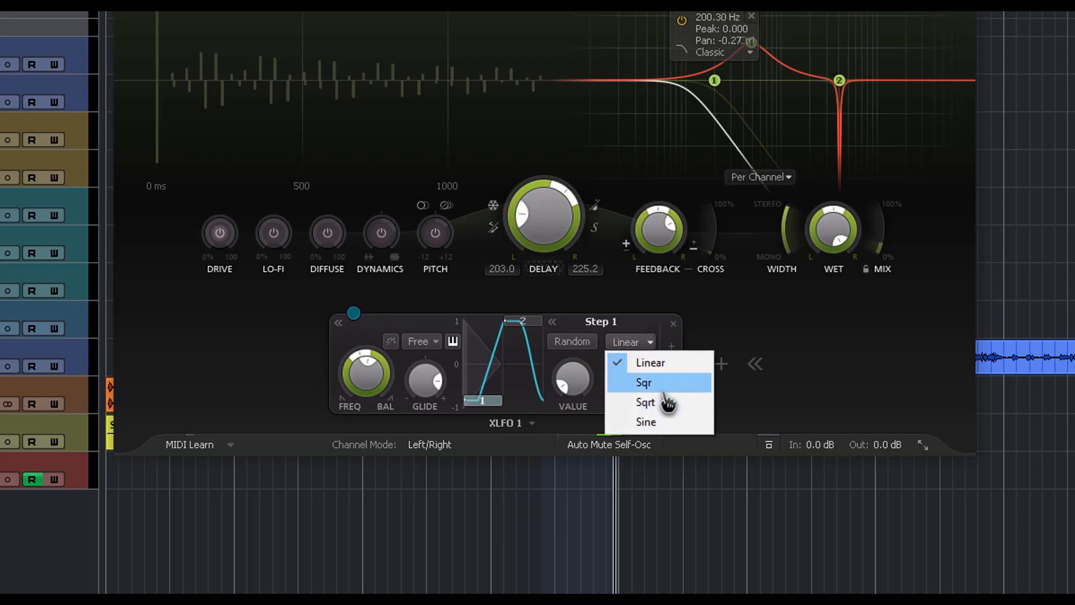
click(664, 402)
drag(642, 399, 639, 264)
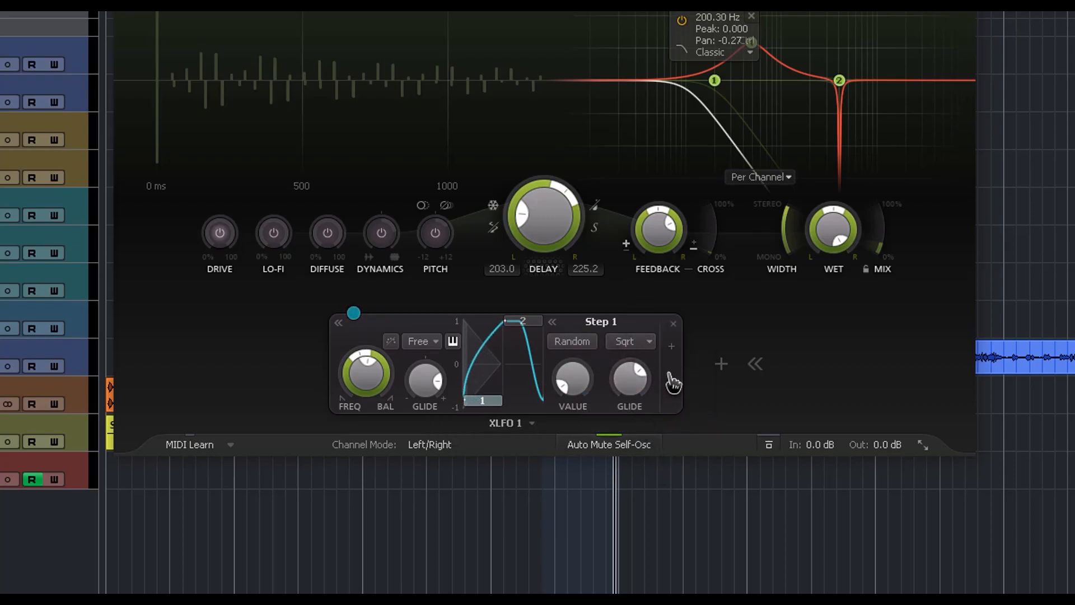
Step: Try adding and removing an extra XLFO step, and hide and reshow the modulation section
click(672, 348)
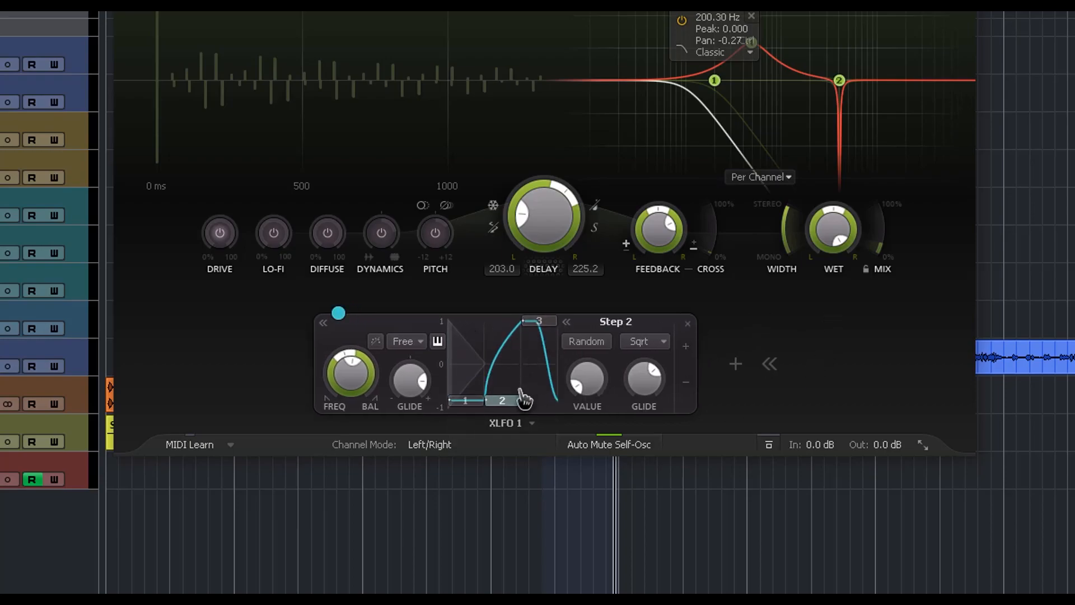
click(688, 384)
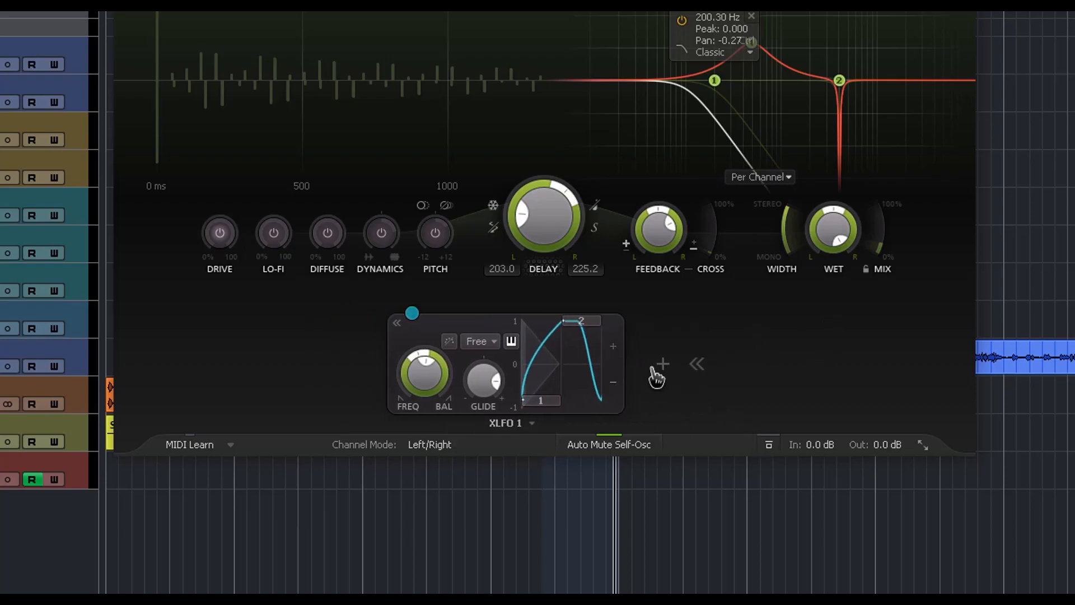
click(698, 367)
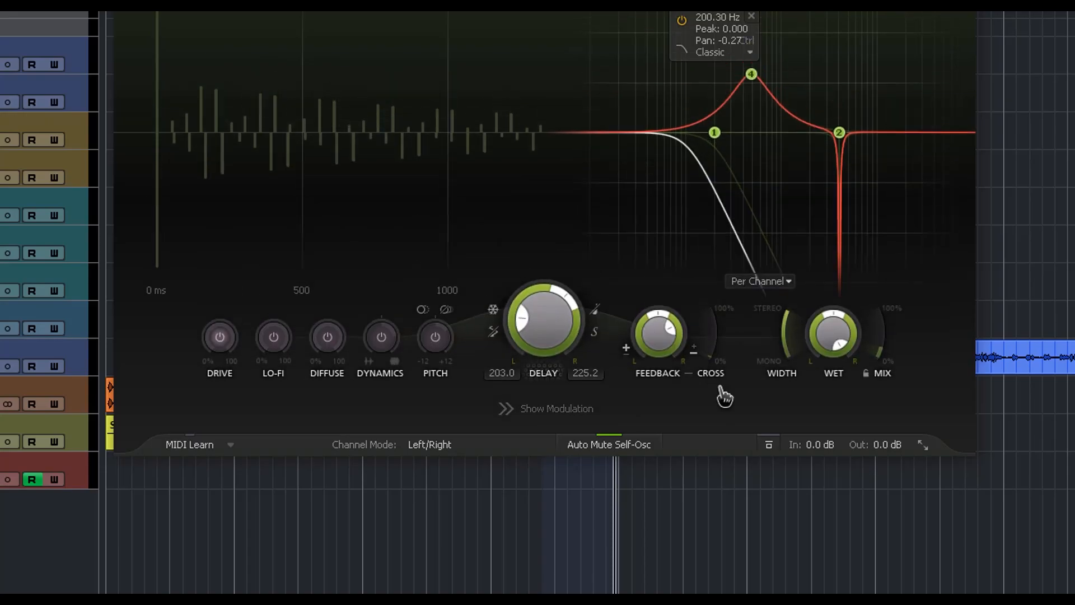
click(534, 413)
Step: Collapse XLFO 1, assign it to modulate the delay time, and set the delay to 5000.0 left and 3316.9 right
click(664, 370)
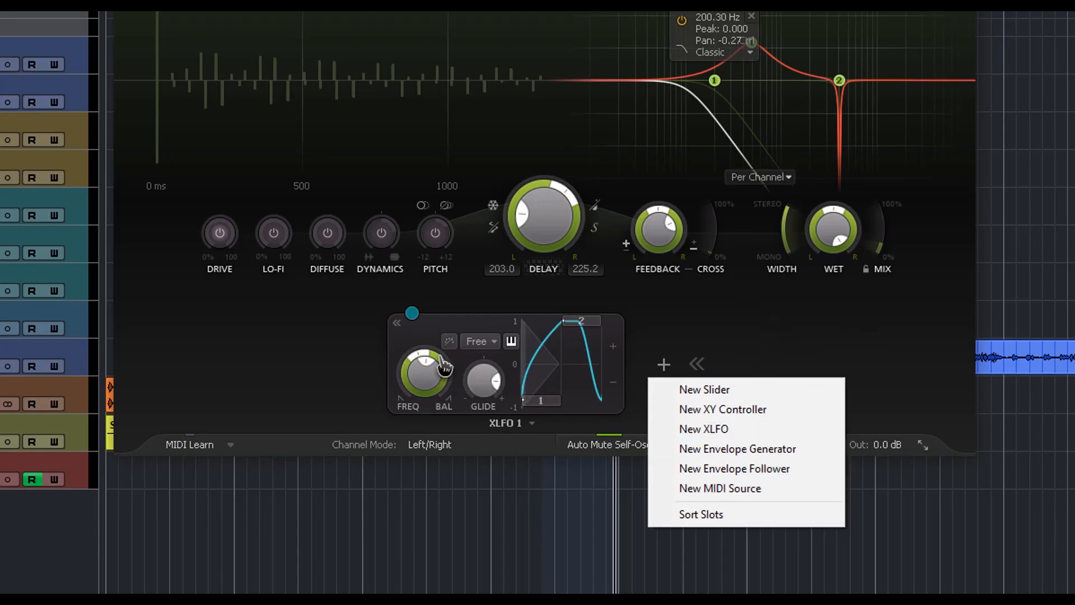
click(363, 376)
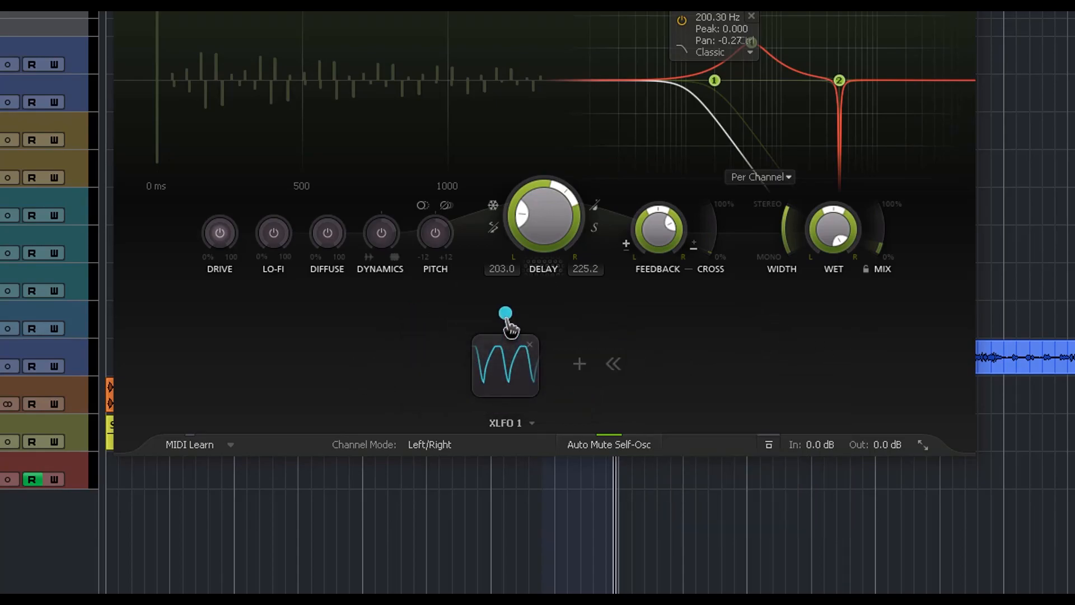
drag(505, 313, 748, 229)
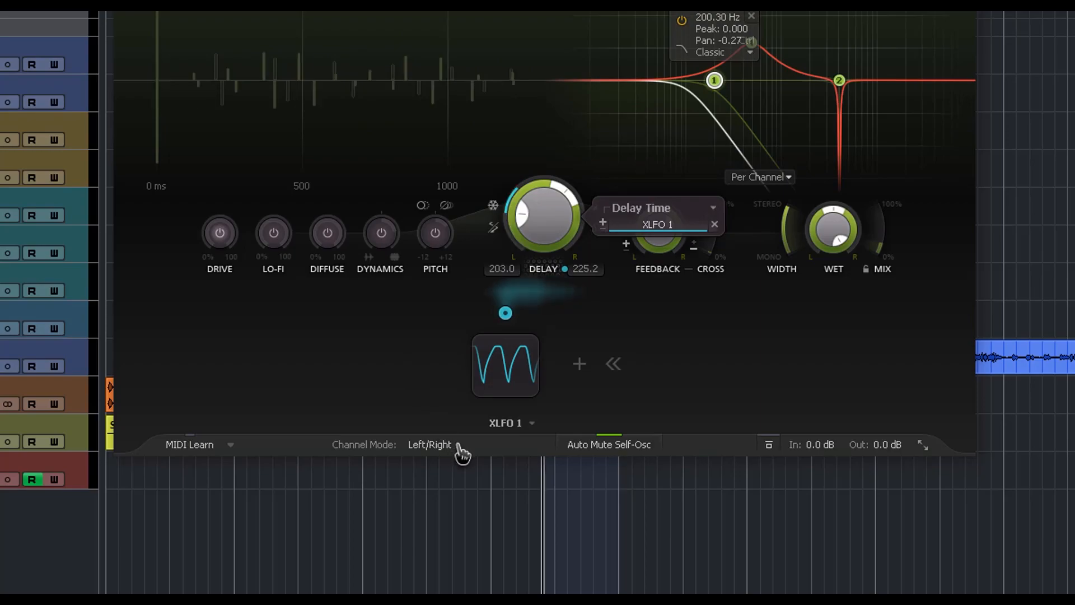
drag(559, 212, 516, 98)
drag(561, 192, 509, 252)
Step: Expand XLFO 1 and set its Step 2 to a value of about 0.15 with a Sqr glide curve
click(512, 376)
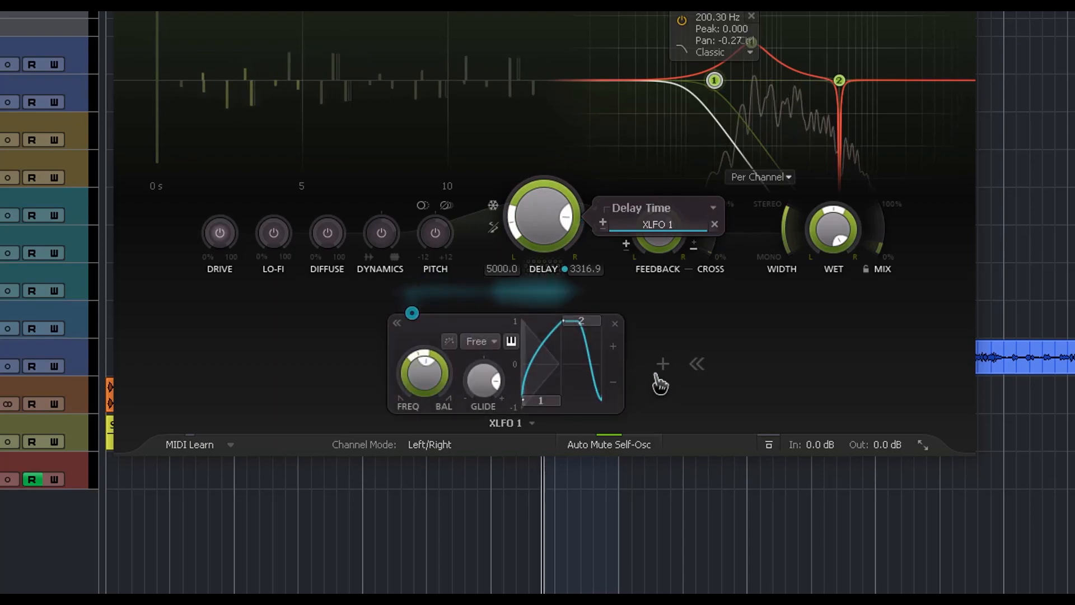
click(572, 324)
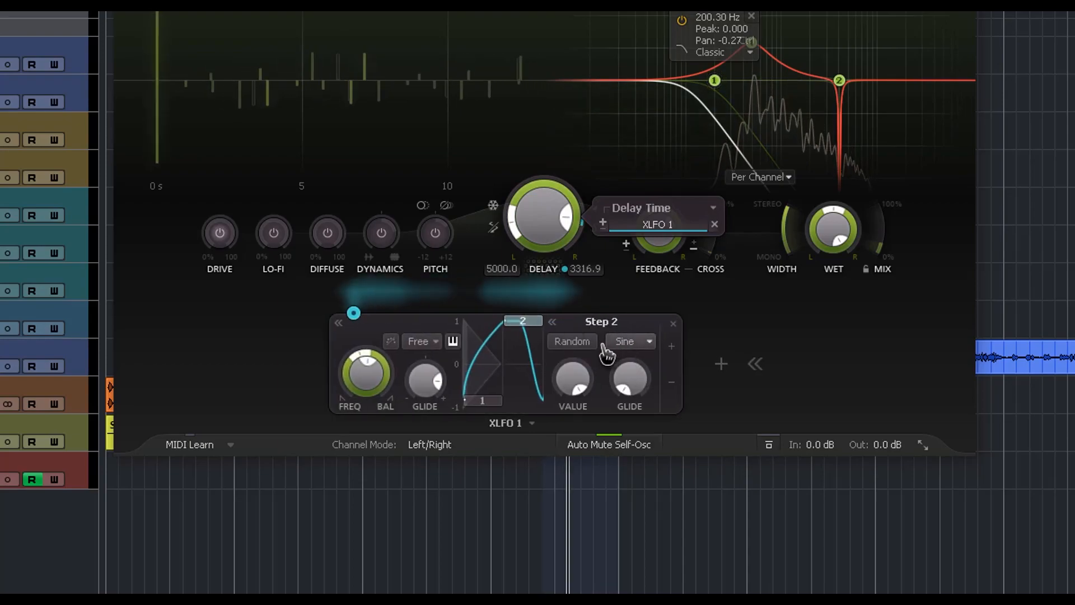
drag(573, 379, 570, 463)
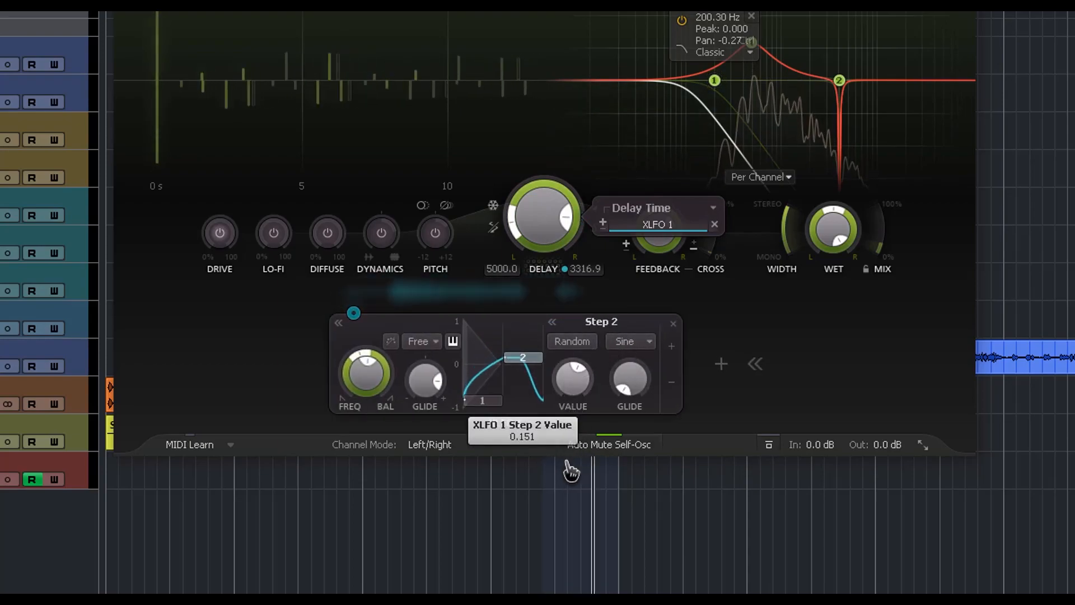
click(630, 341)
click(644, 382)
Step: Lower XLFO 1's overall glide, raise its frequency, and increase Step 2's glide to around the middle
drag(426, 381, 441, 444)
drag(367, 350, 345, 278)
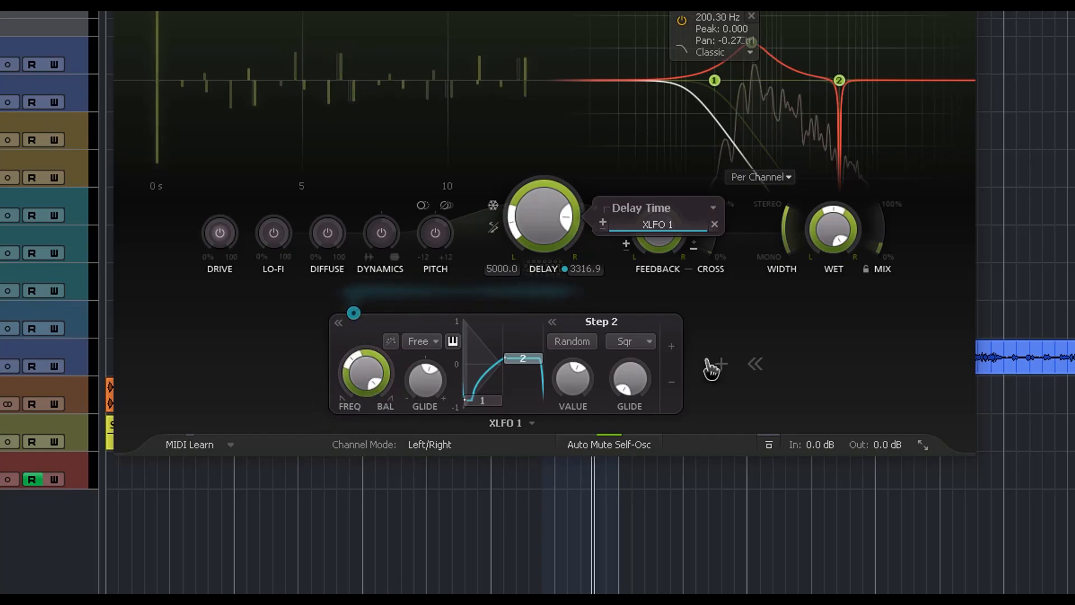
drag(639, 380, 632, 290)
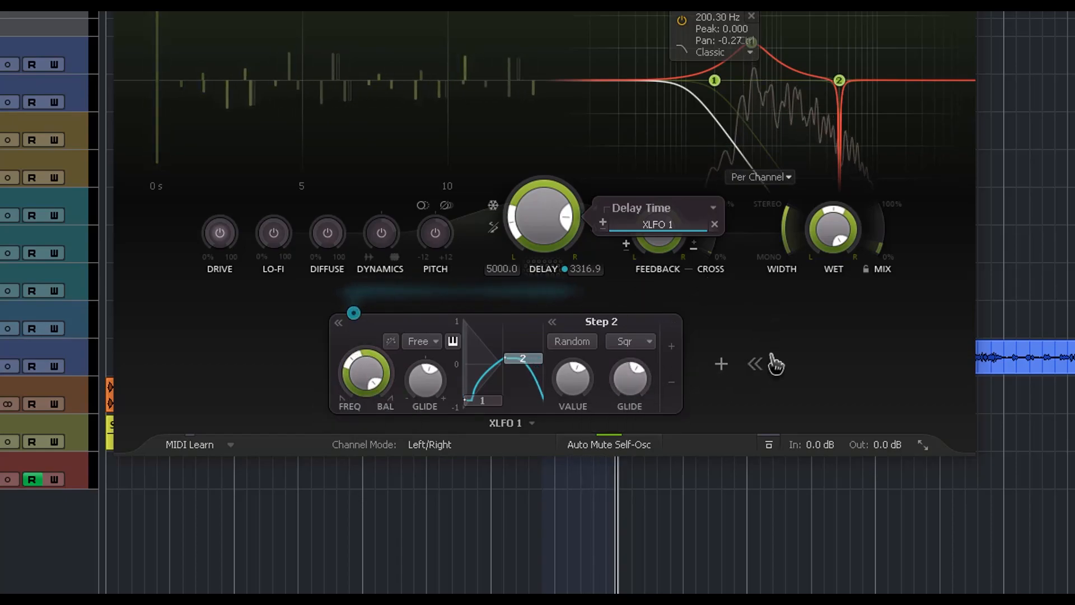
Step: Add a new Envelope Generator and assign it to modulate the delay time
click(722, 364)
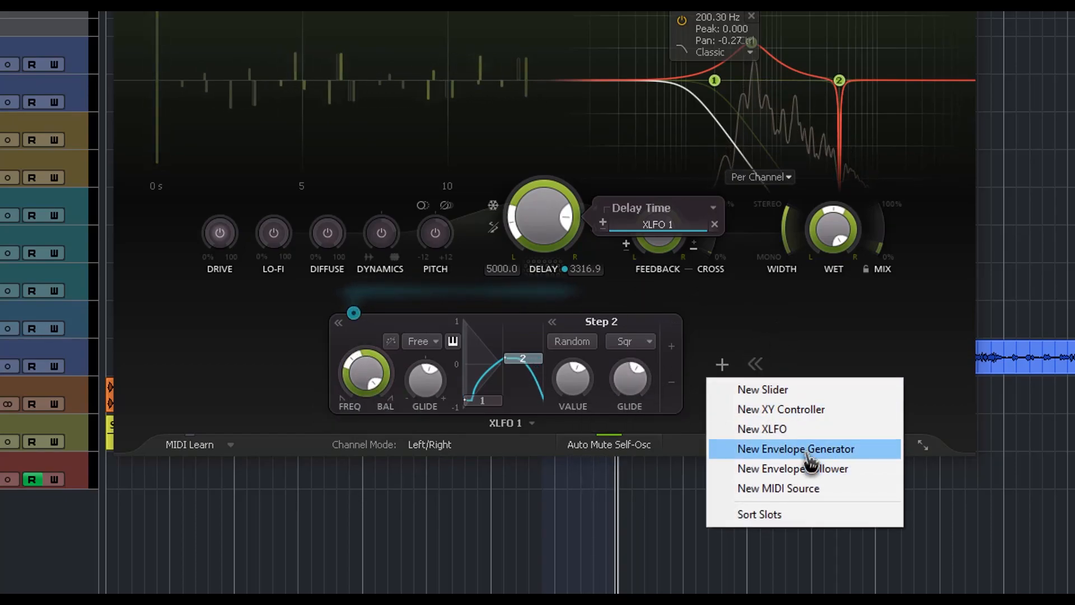
click(842, 455)
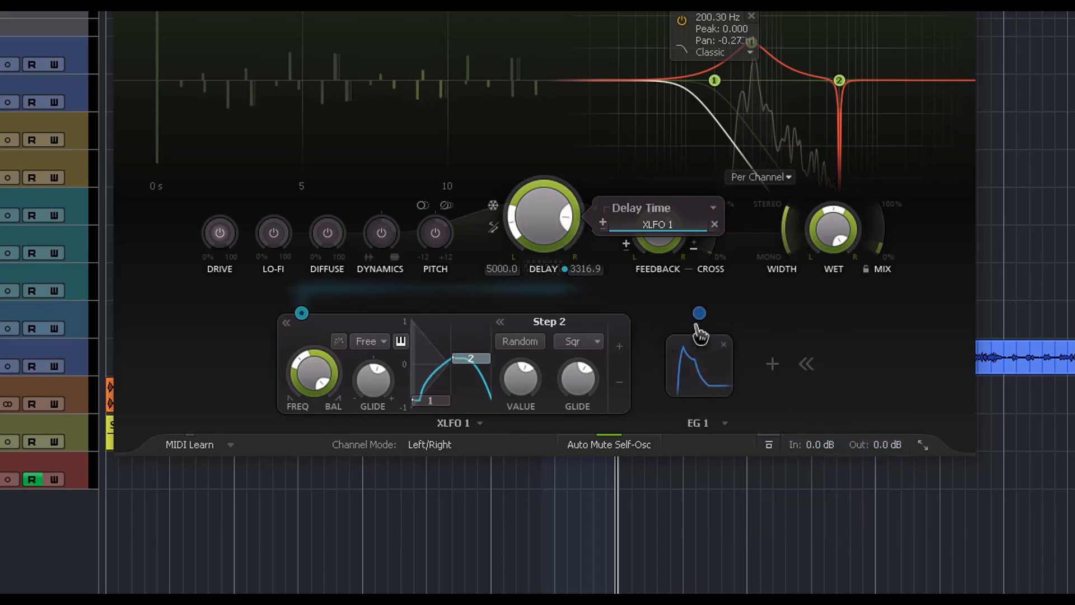
drag(704, 317, 565, 224)
drag(715, 254, 792, 300)
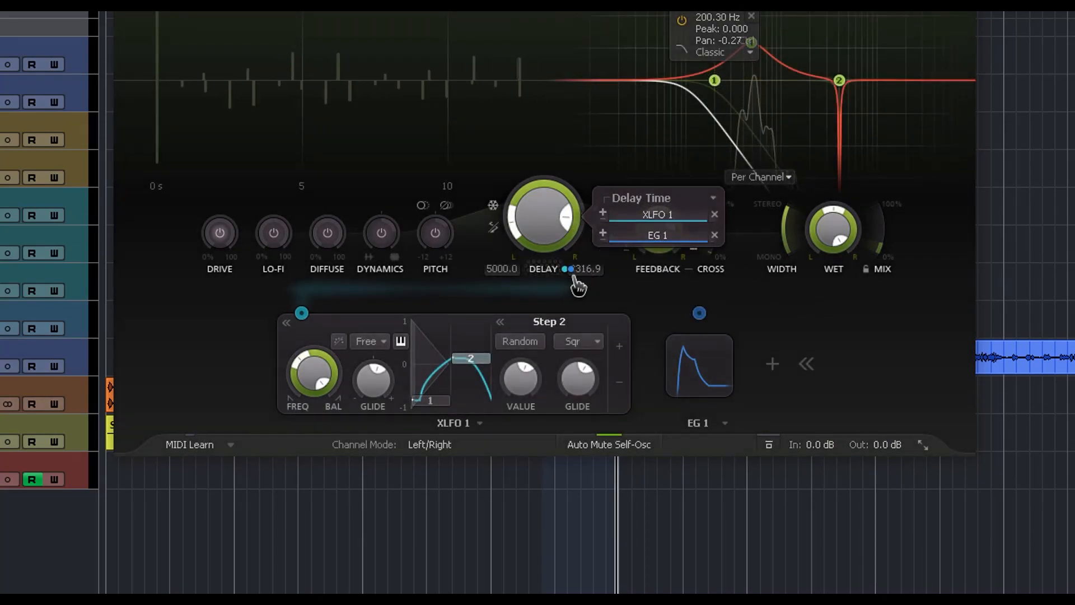
Step: Add a new Envelope Follower and assign it to modulate the delay time
click(774, 365)
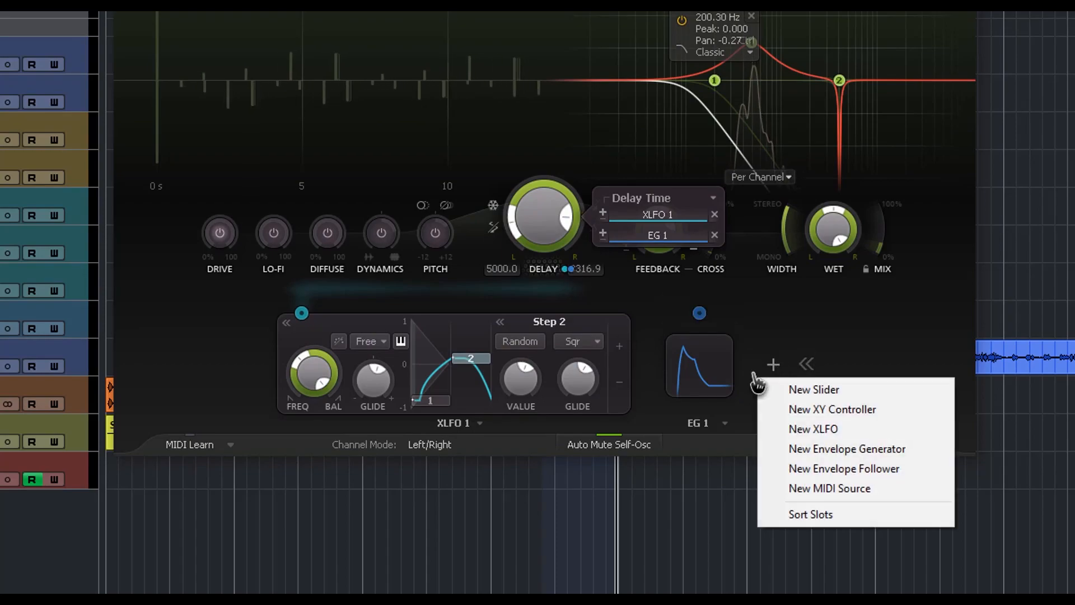
click(894, 479)
drag(751, 312, 549, 223)
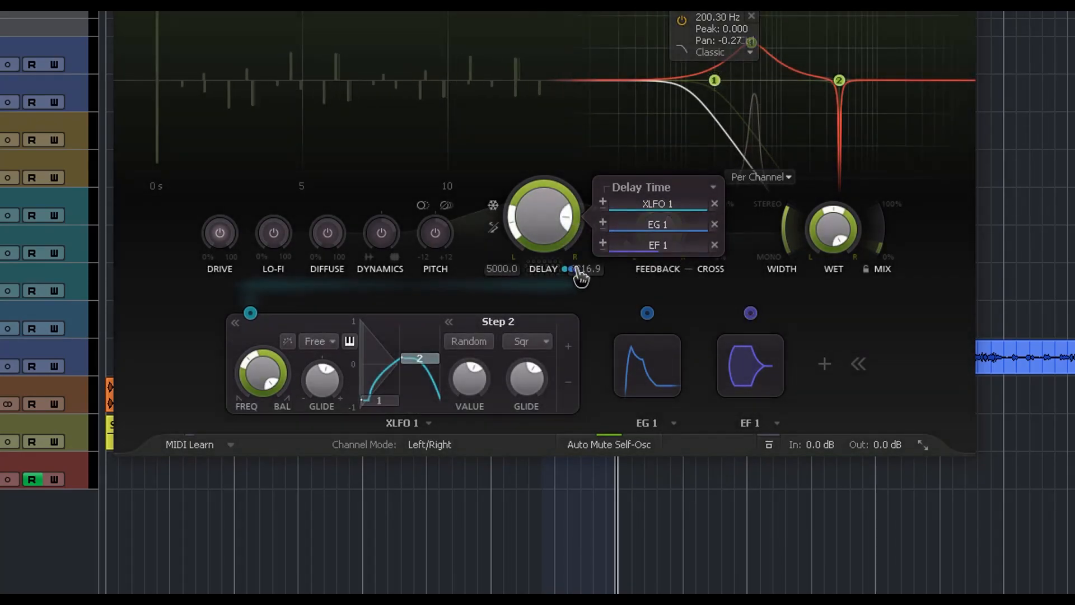
Step: Adjust the delay time modulation amounts, reducing XLFO 1 and EG 1 and increasing EF 1
drag(656, 251, 691, 245)
drag(680, 209, 619, 224)
drag(695, 228, 671, 231)
drag(686, 248, 693, 260)
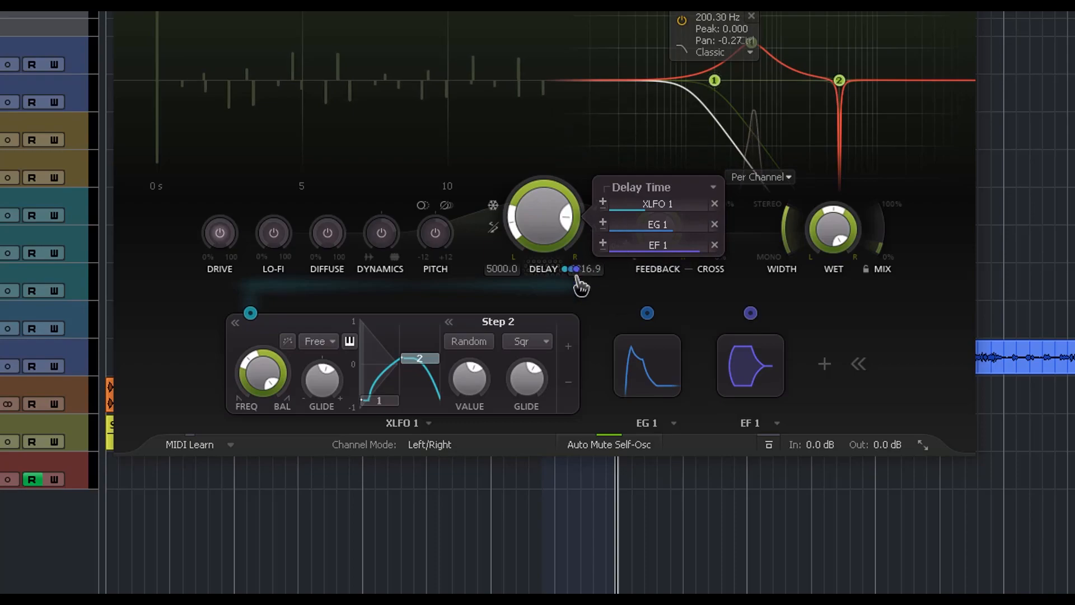
Step: Expand EG 1, lengthen its attack, raise its threshold to the middle, and lower its sustain level
click(635, 364)
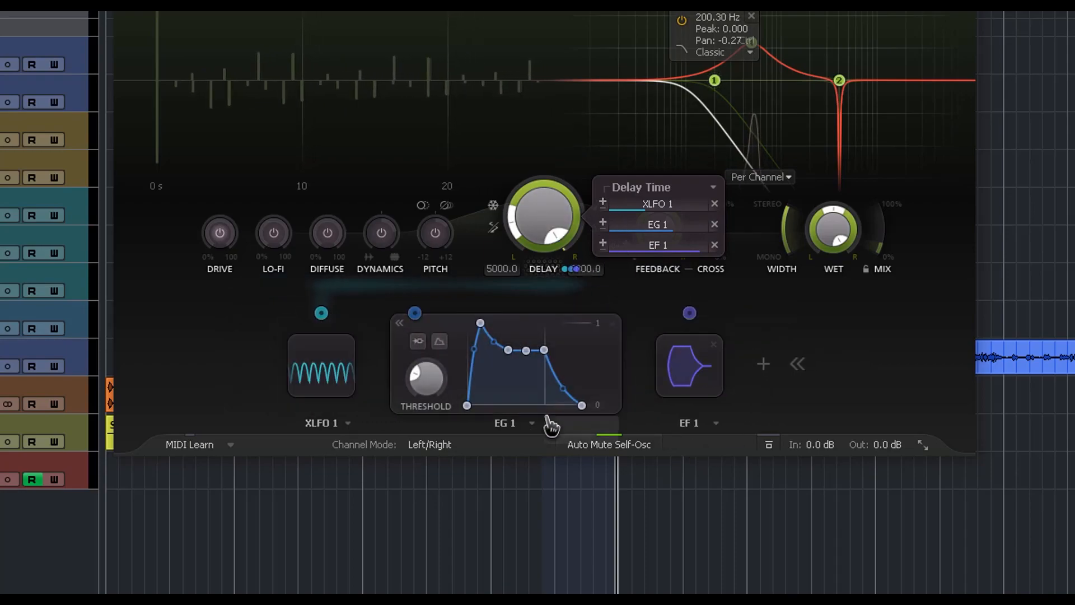
drag(481, 326, 512, 405)
drag(413, 370, 409, 330)
drag(567, 350, 593, 371)
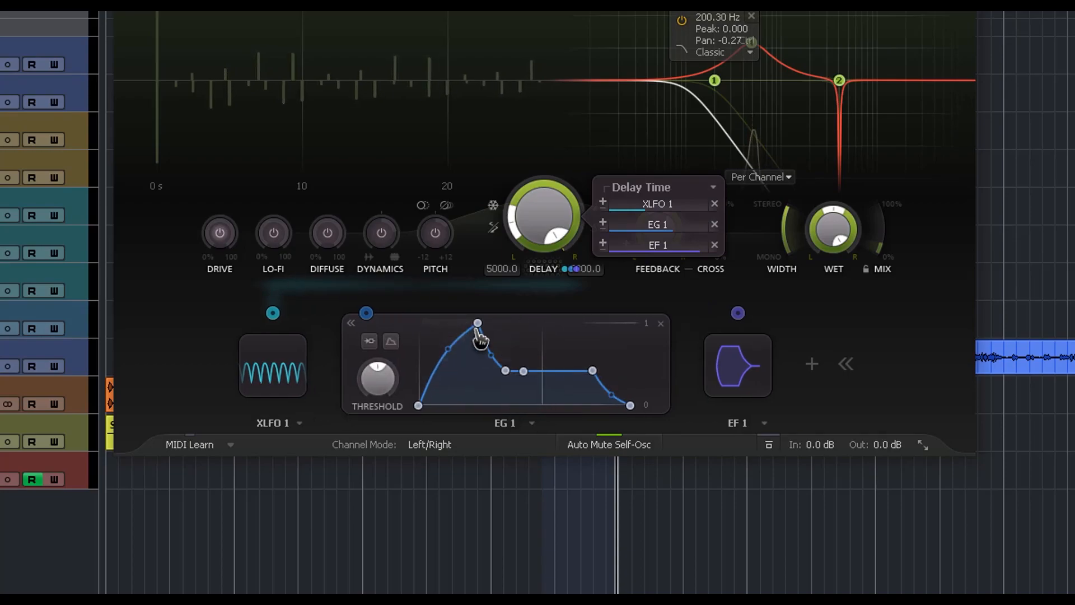
mouse_move(479, 326)
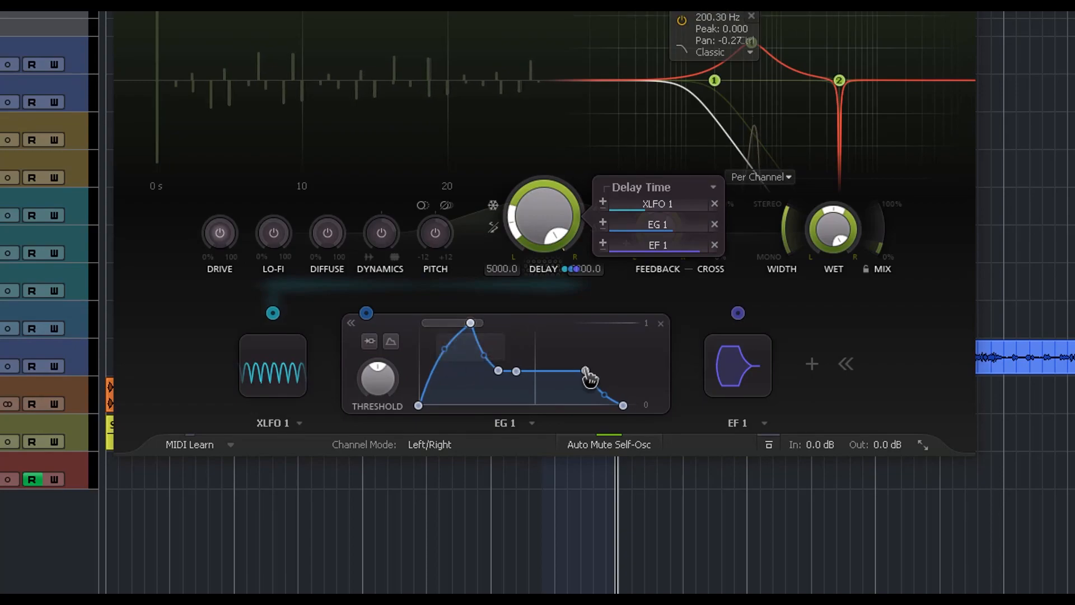
Step: Expand EF 1 and lengthen its attack and release
click(739, 383)
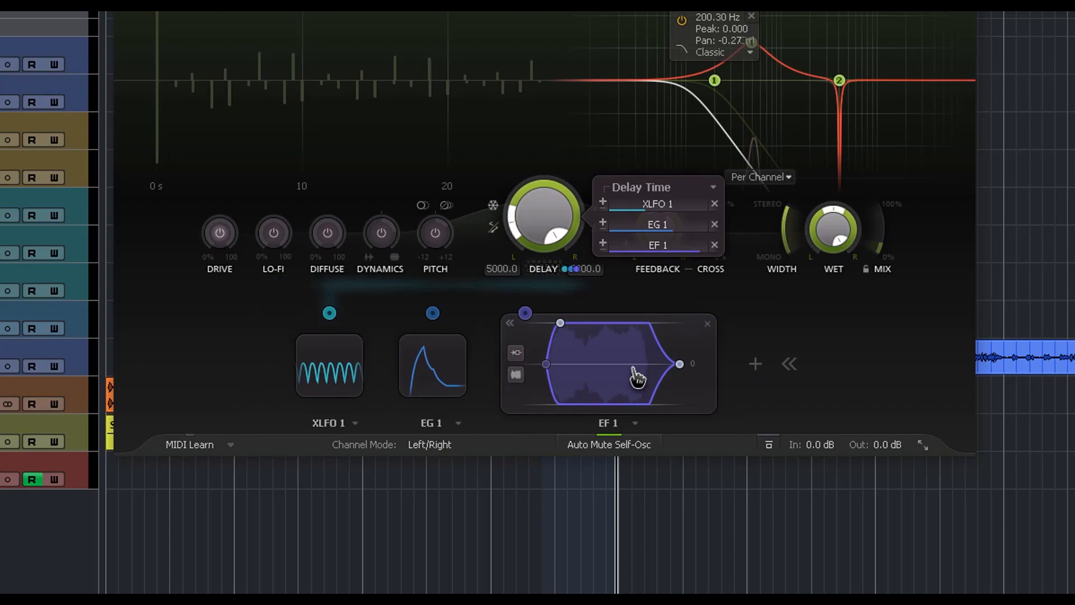
drag(562, 323, 635, 359)
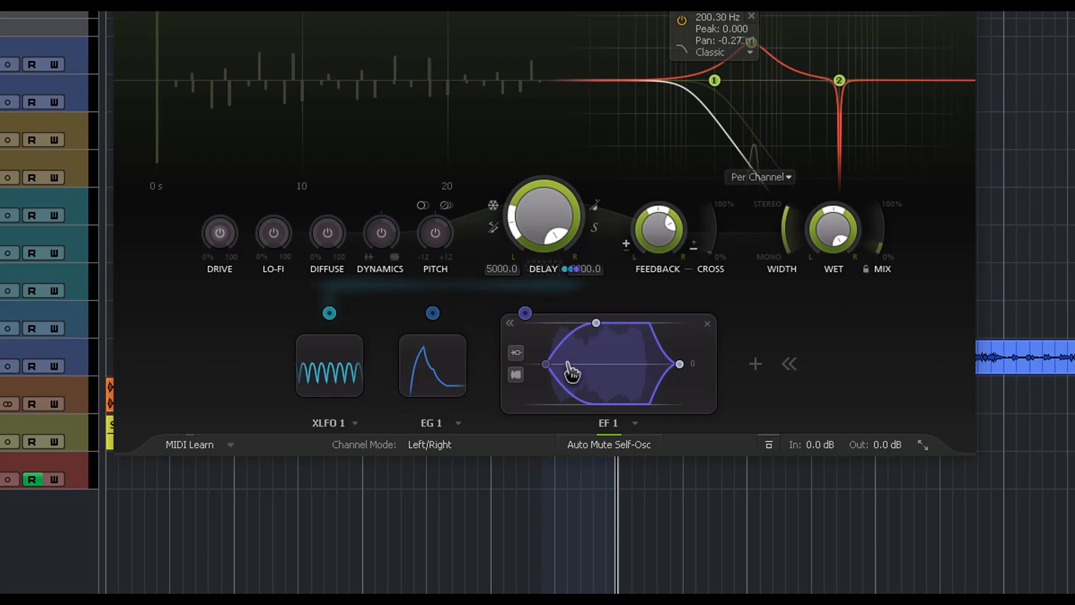
drag(596, 323, 601, 324)
drag(679, 364, 664, 365)
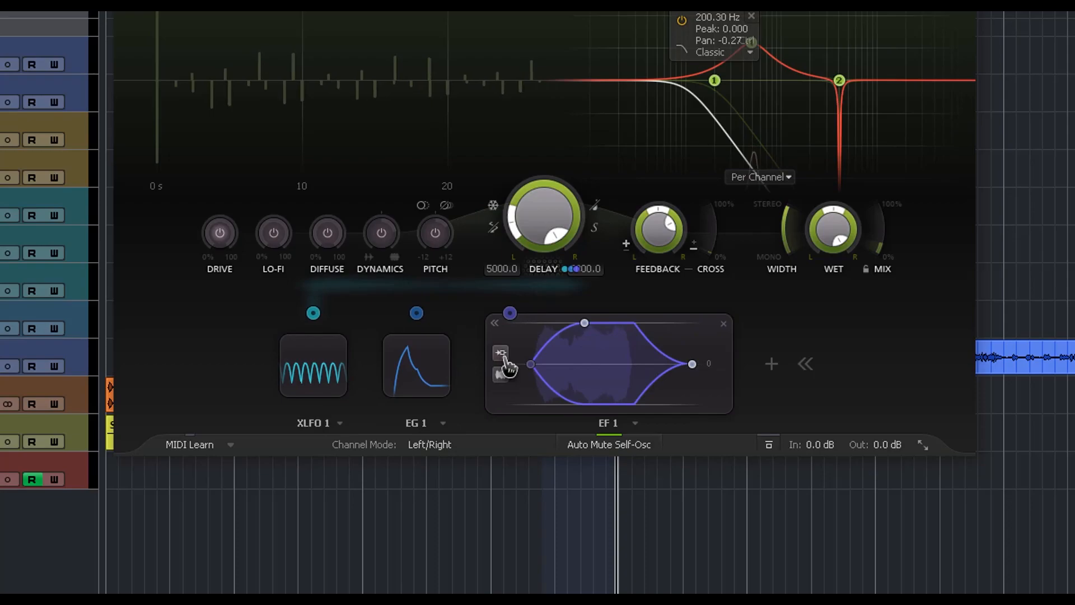
Step: Review EF 1's Normal Input and Side Chain sources and its Envelope and Transient modes, and collapse it
click(502, 353)
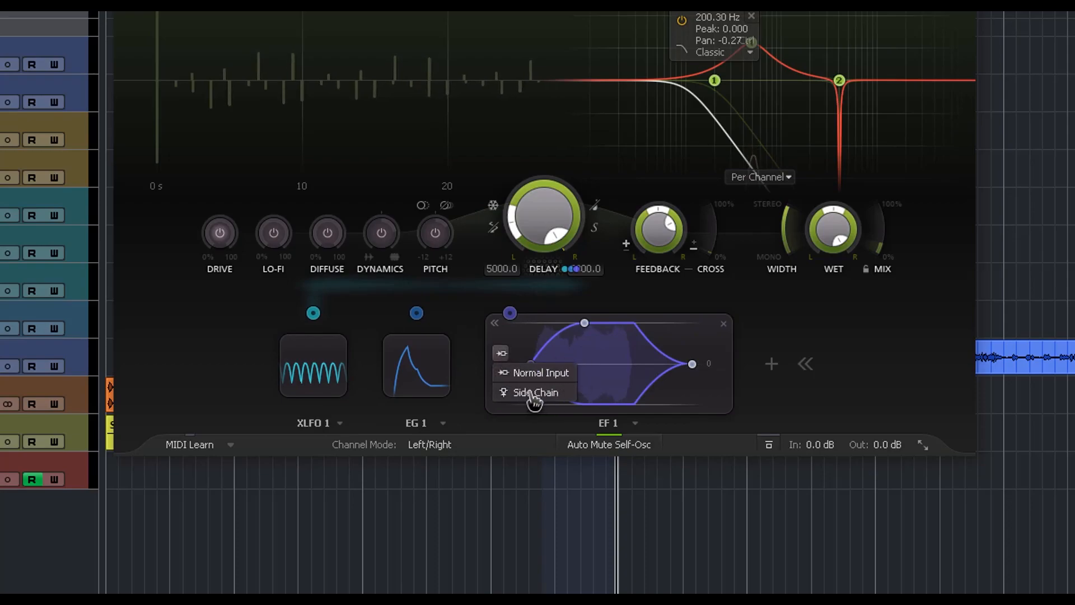
click(504, 375)
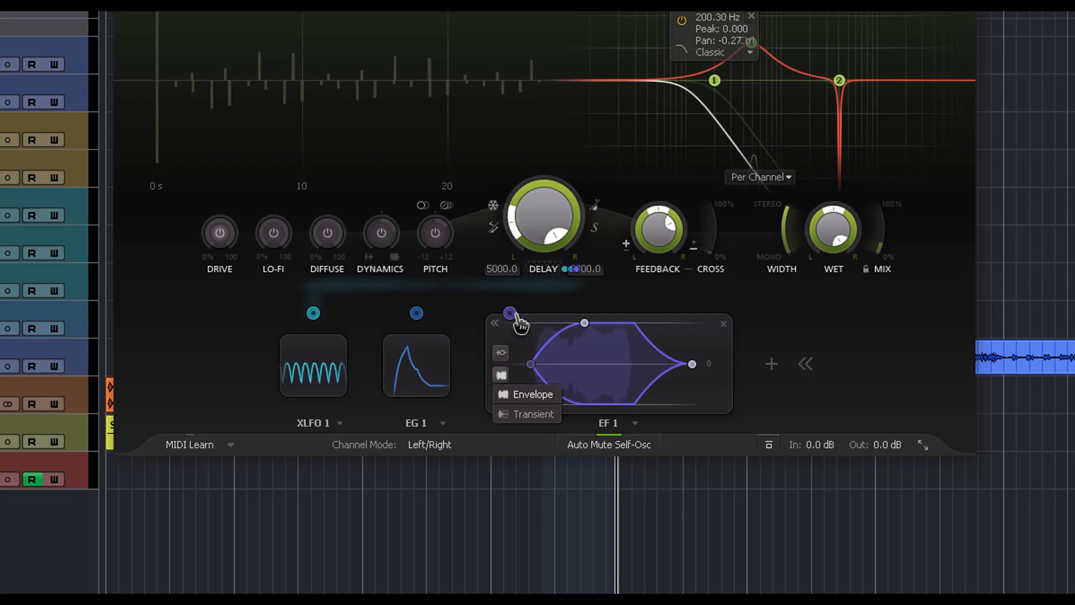
click(767, 307)
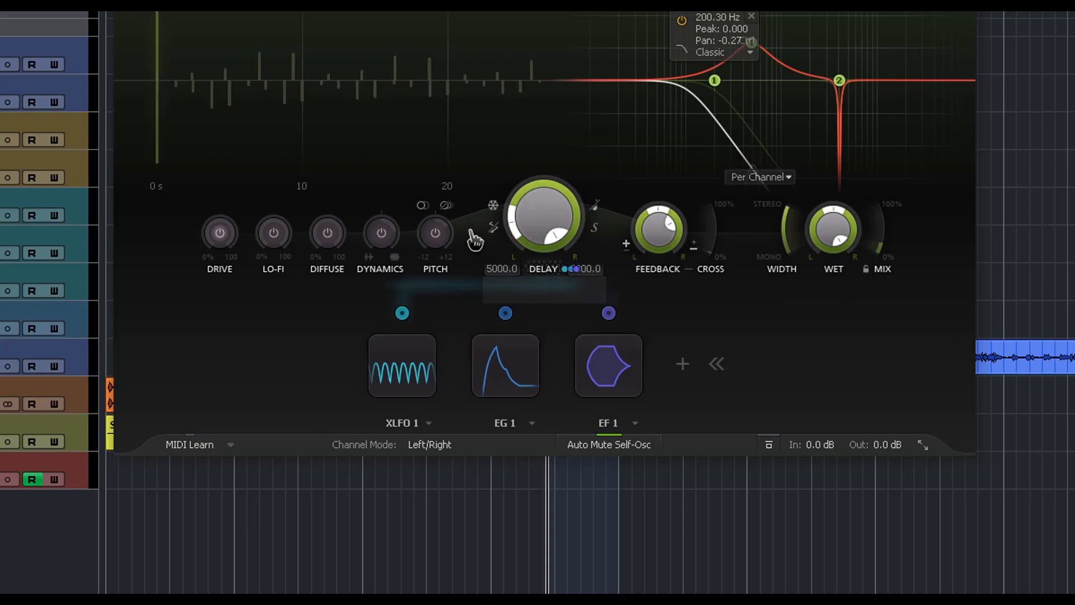
Step: Set the delay time to 753.0 ms and switch the delay to its tape mode
drag(535, 220, 532, 241)
double_click(510, 210)
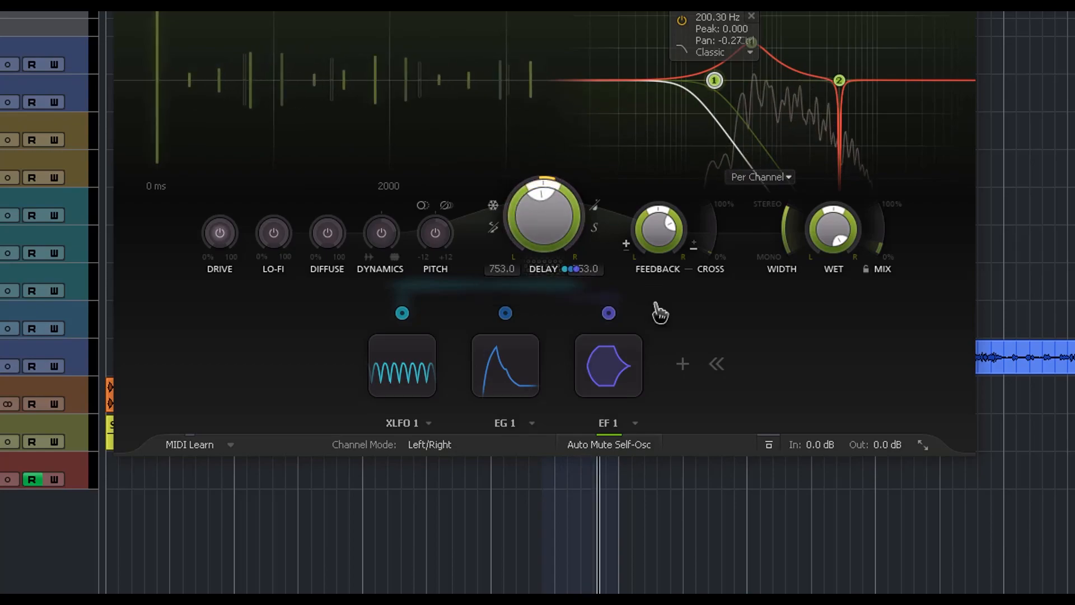
click(595, 228)
click(618, 245)
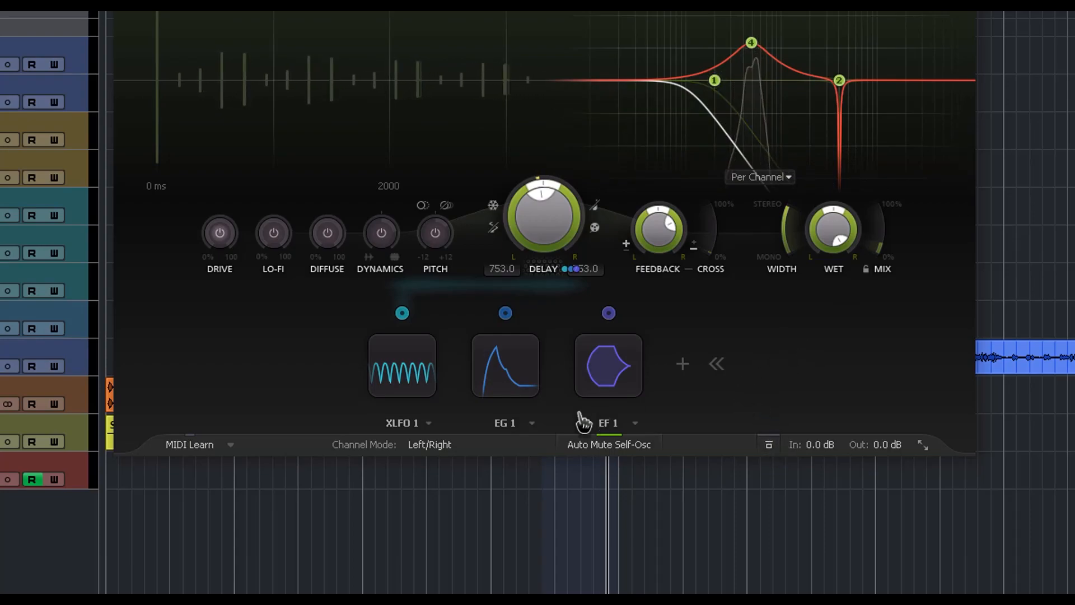
Step: Review the available new modulation source types, and expand XLFO 1 to look over its controls before collapsing it
click(684, 366)
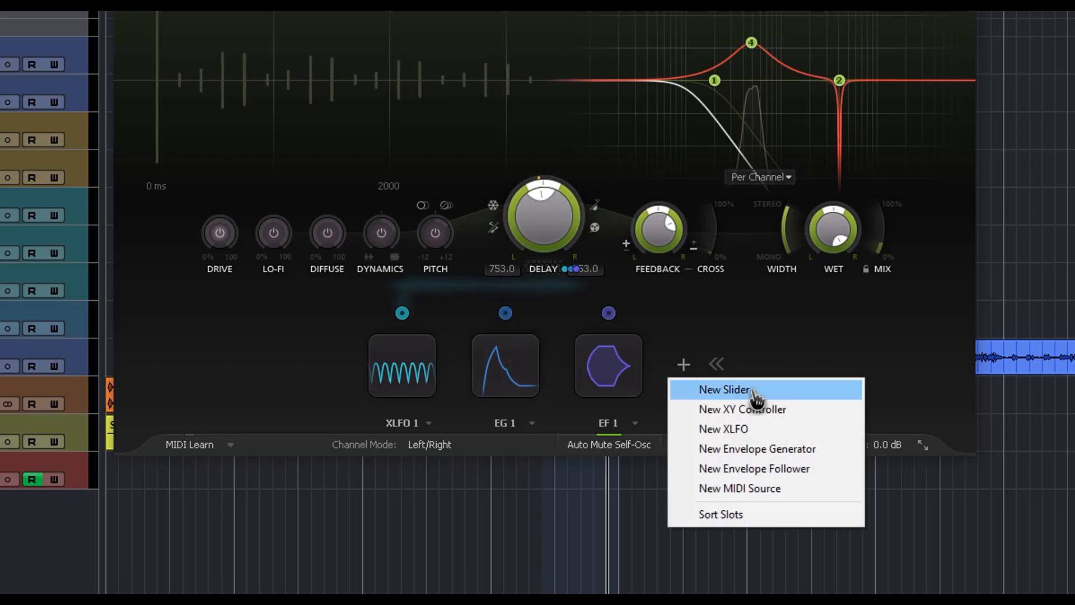
click(430, 379)
click(434, 388)
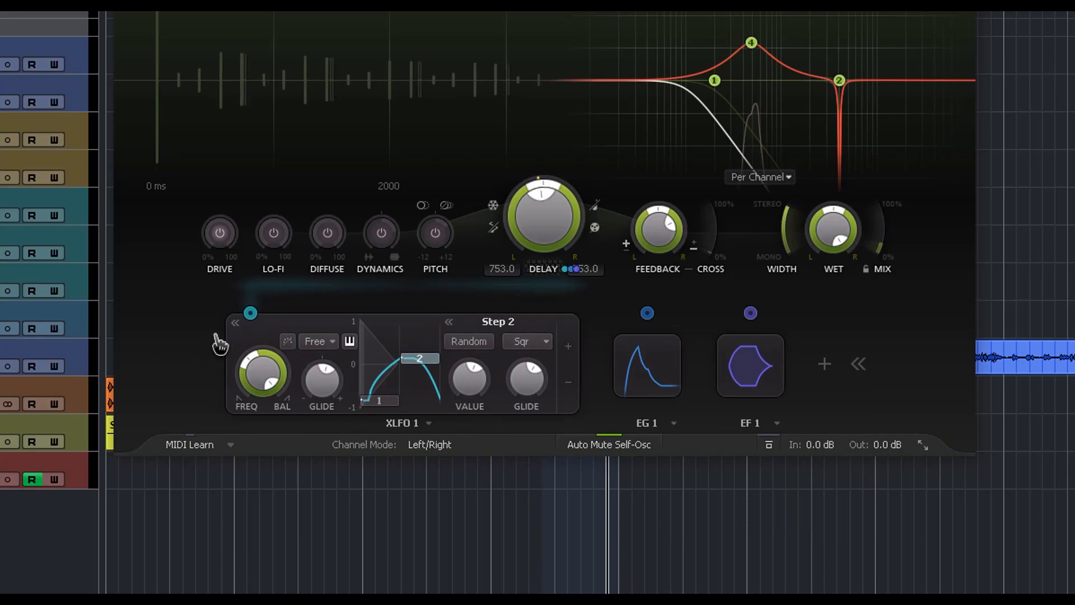
click(235, 322)
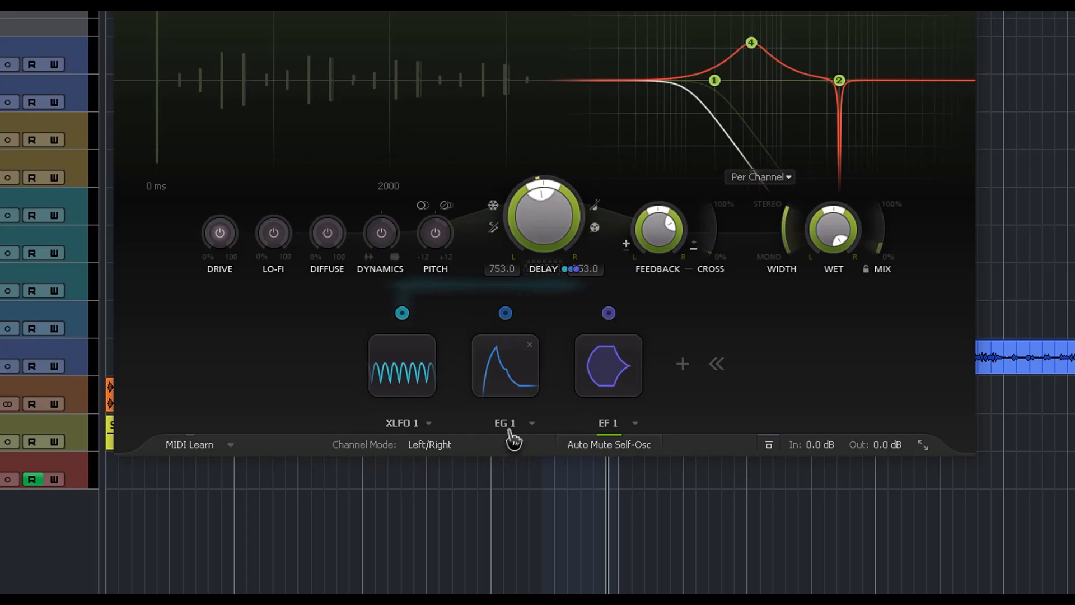
mouse_move(511, 374)
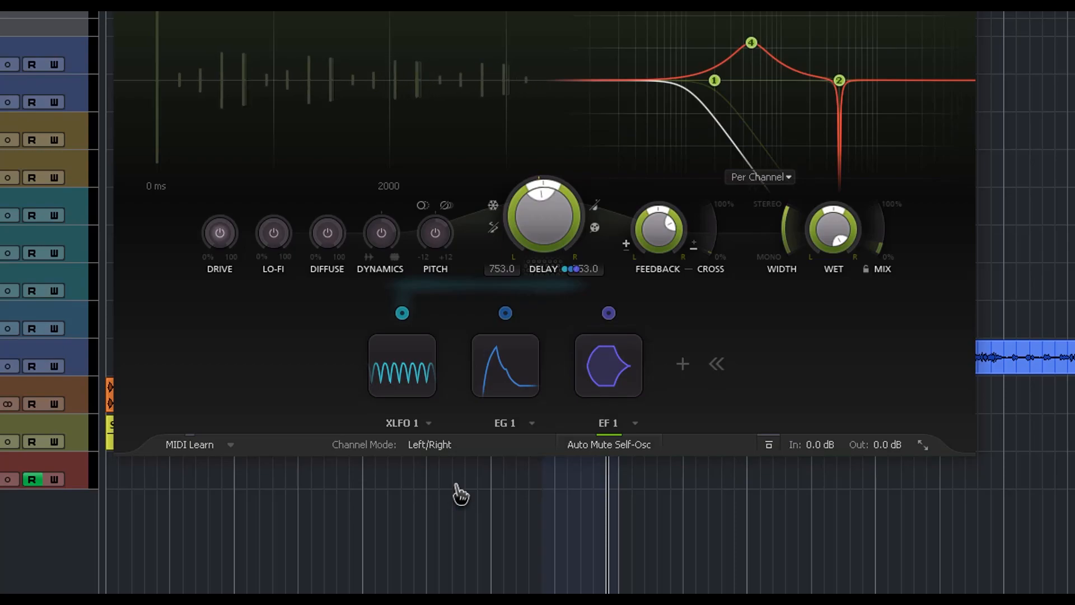
Step: Add a new XY Controller modulation source and change its type from XY to Slider
click(683, 365)
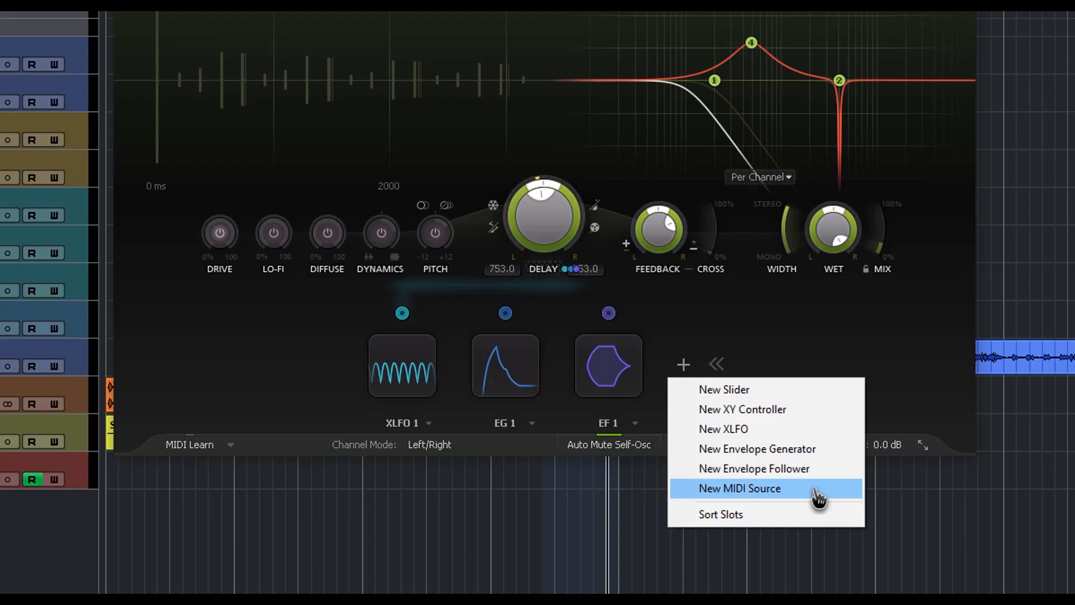
click(745, 409)
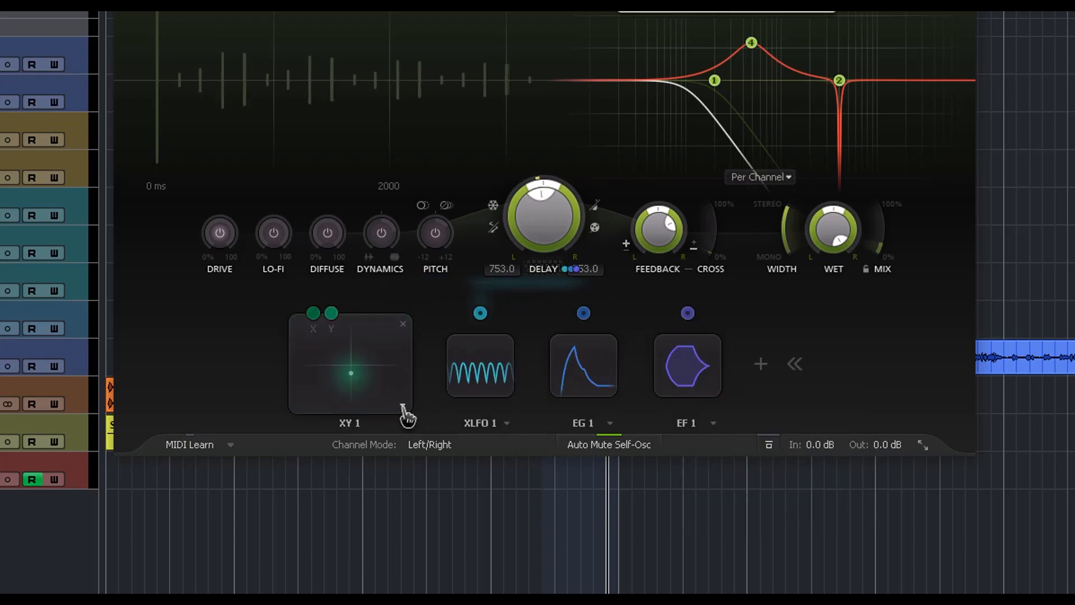
click(403, 408)
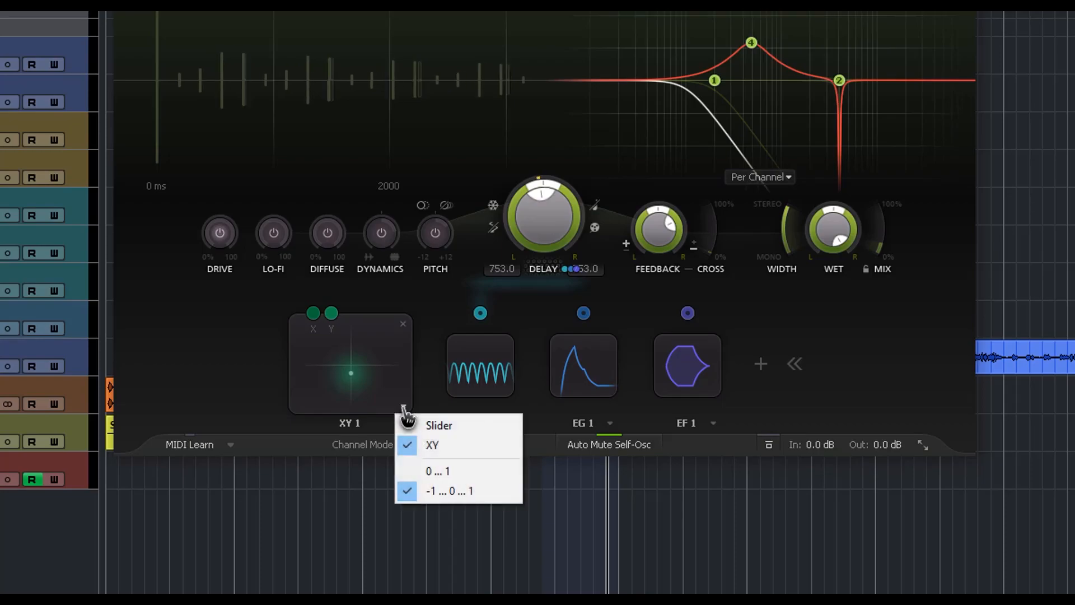
click(441, 426)
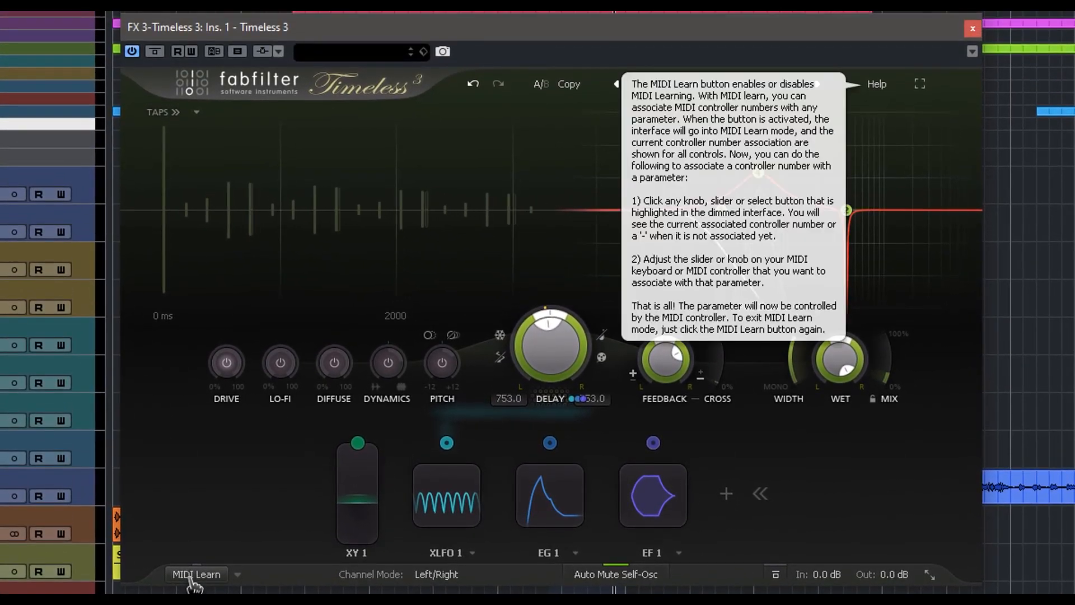
Step: Look over MIDI Learn mode by turning it on and off, and check the Channel Mode options
click(191, 576)
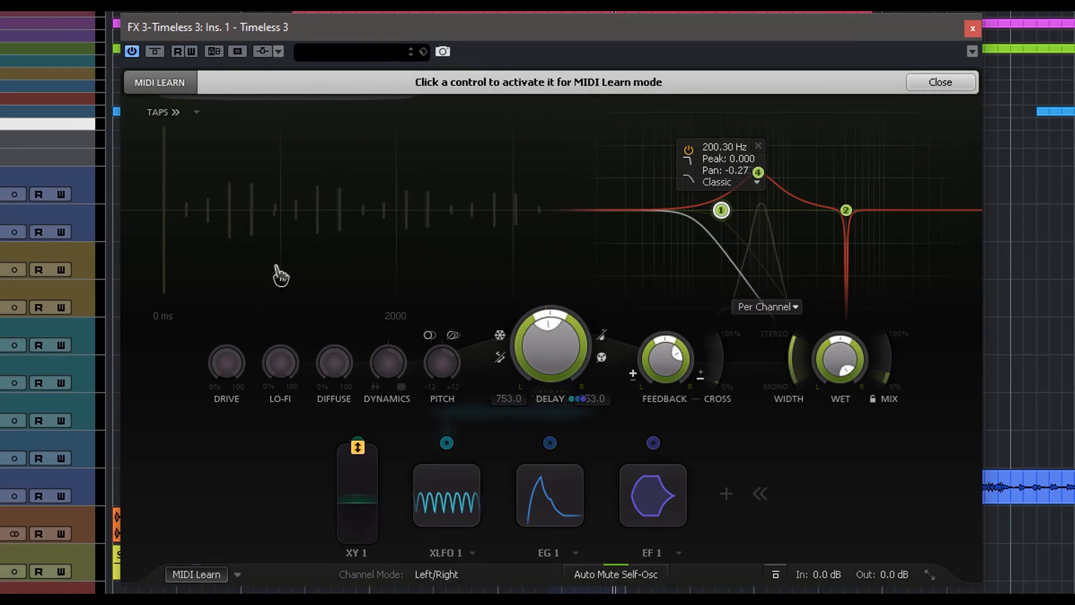
click(192, 575)
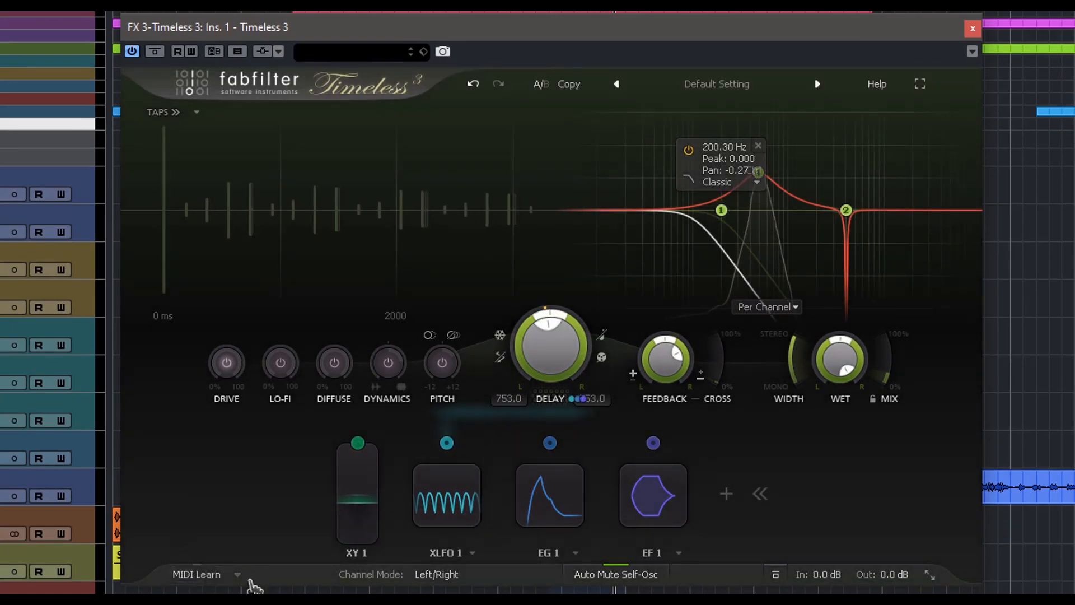
click(441, 577)
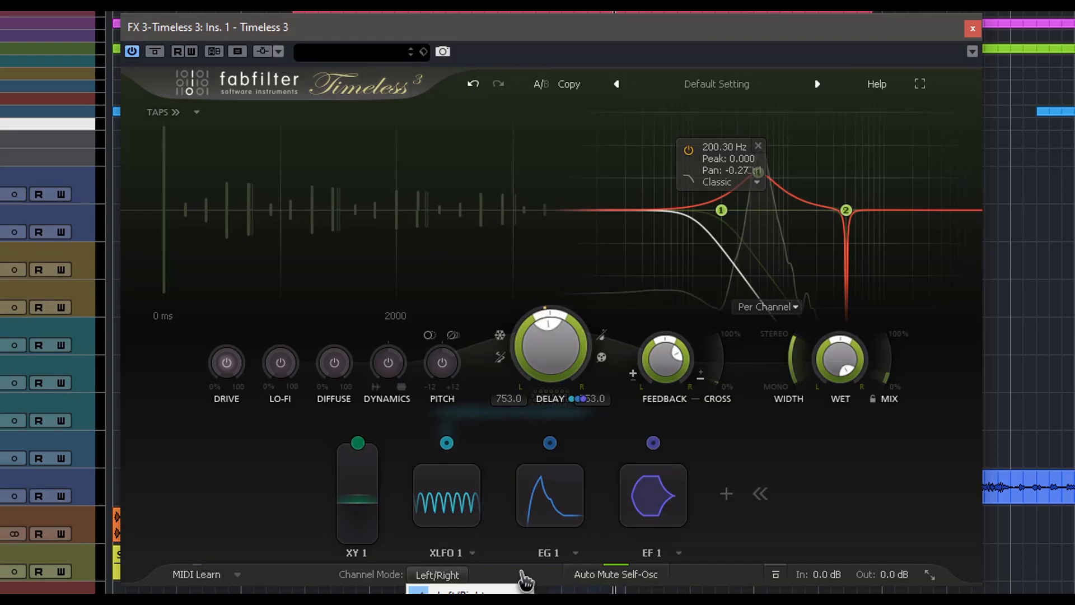
click(521, 572)
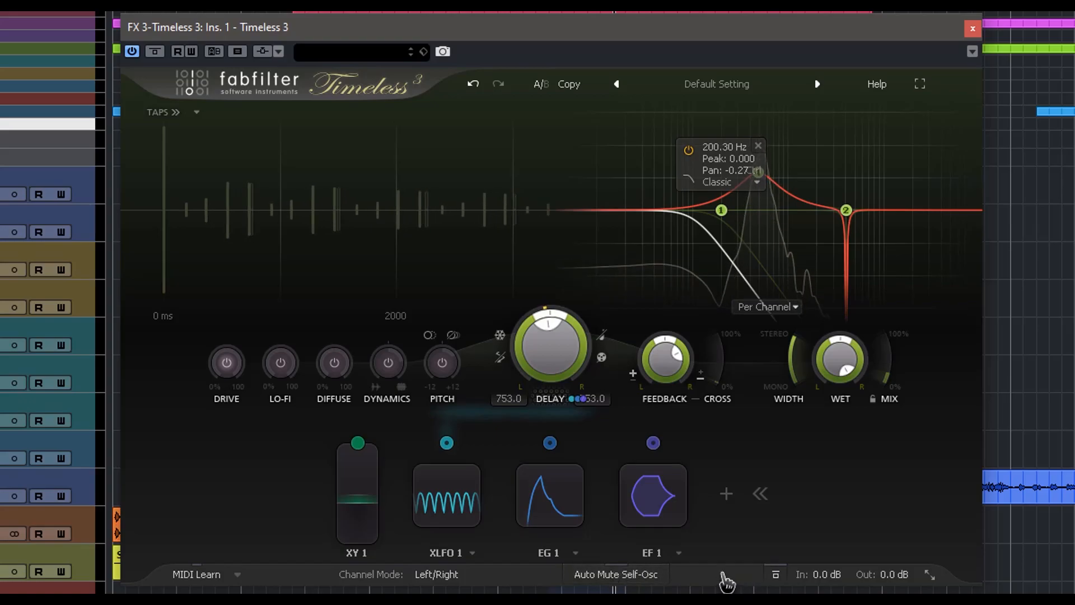
Step: Raise the input level to +0.4 dB and lower the output level to -0.3 dB
mouse_move(635, 582)
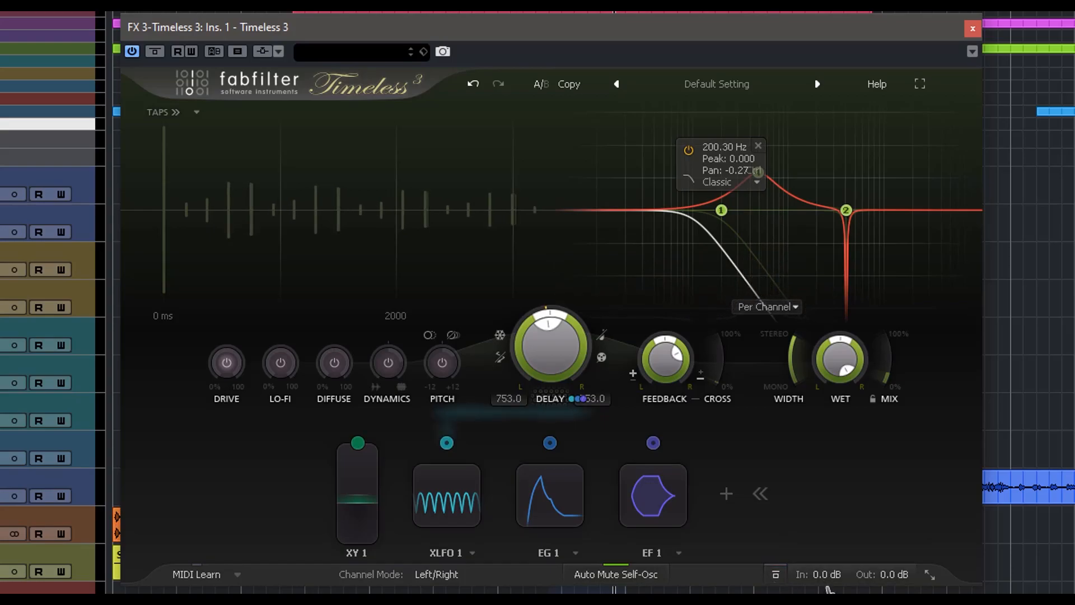
mouse_move(832, 571)
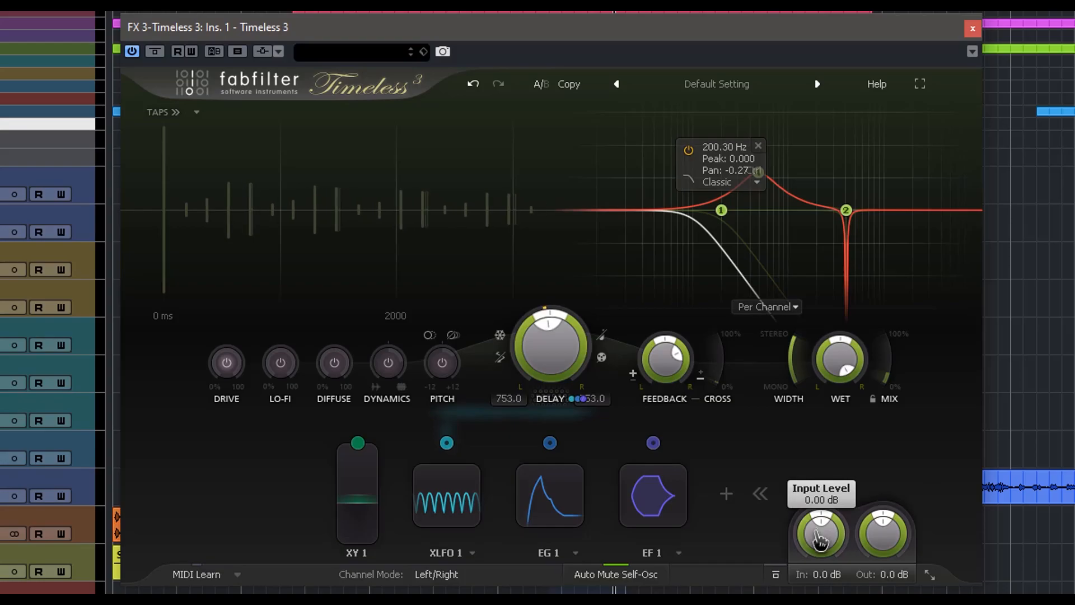
drag(823, 535, 815, 475)
drag(881, 524, 854, 490)
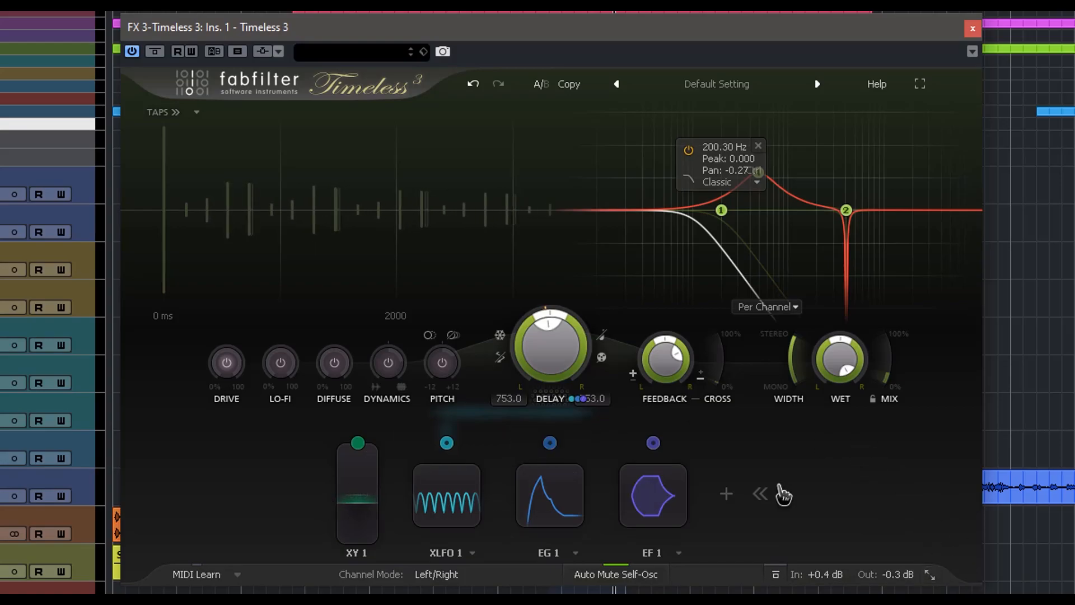
Step: Load the Medium preset General - Saturated 8ths bM and start playback to hear it
click(717, 85)
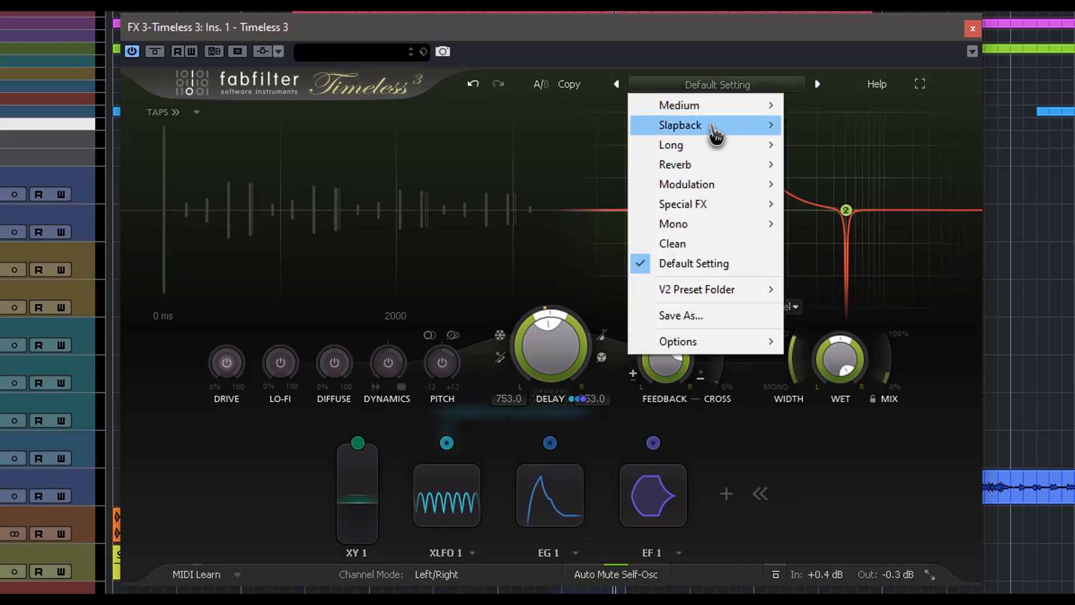
mouse_move(722, 108)
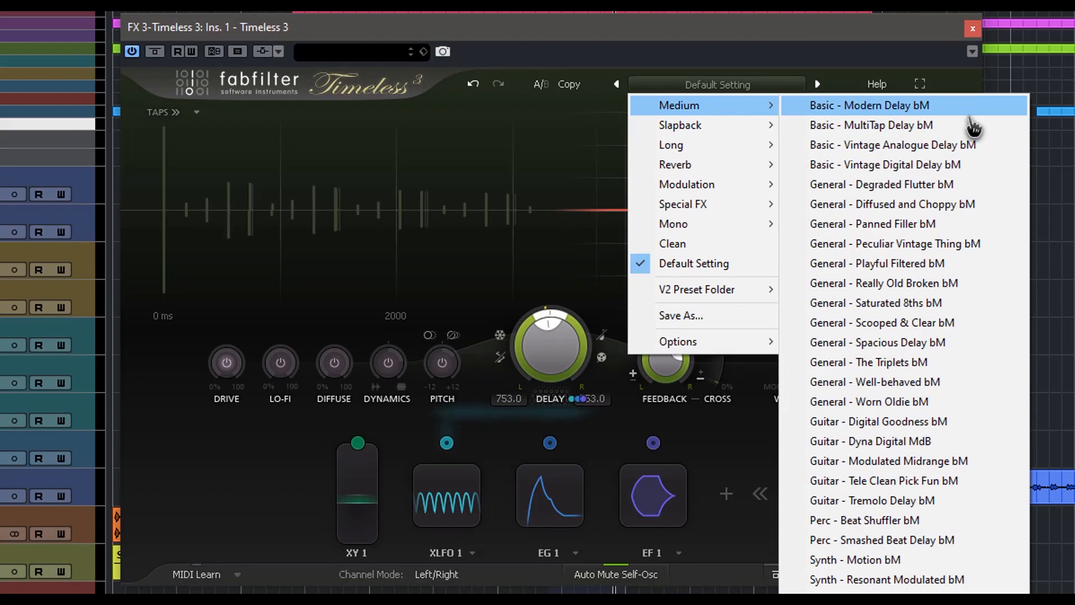
click(924, 305)
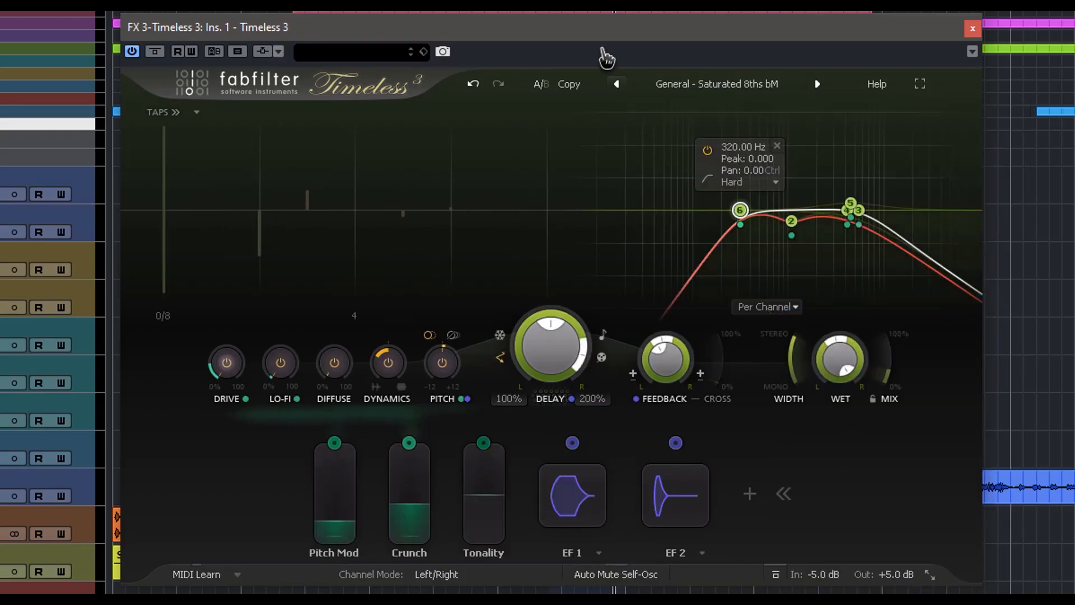
key(space)
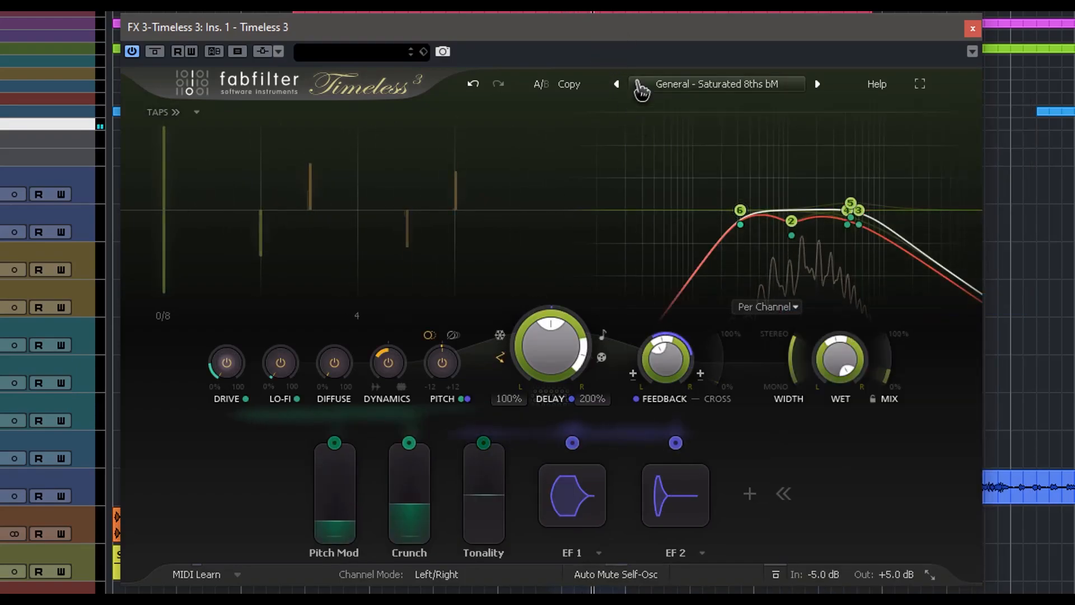
Step: Audition the Slapback preset 16th Note Stereo Slapback bM, followed by the Long preset General - Panned Wobble bM
click(728, 85)
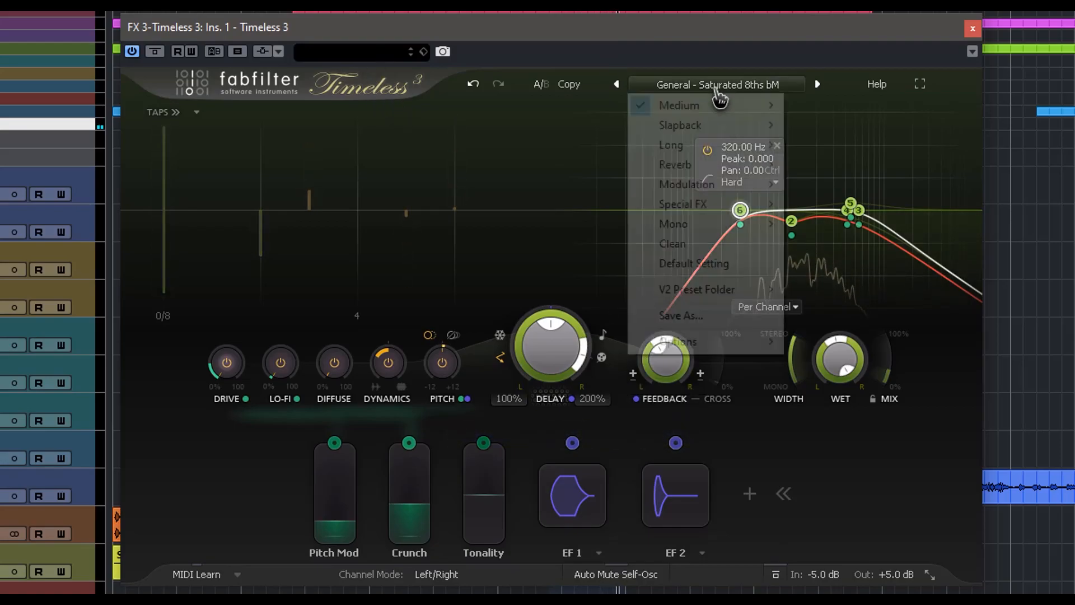
mouse_move(721, 137)
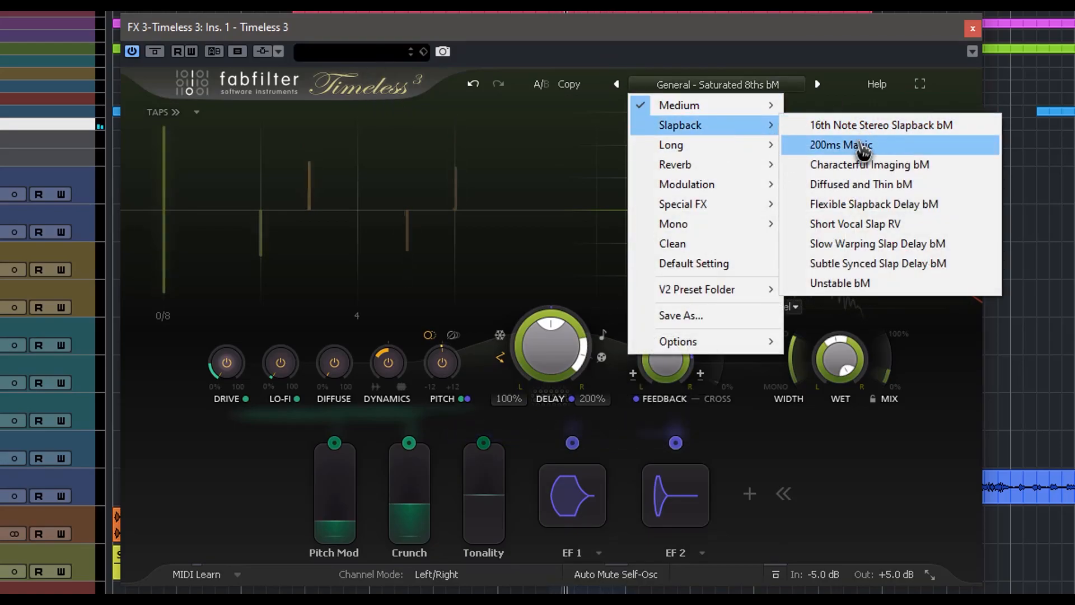
click(863, 134)
click(705, 89)
mouse_move(713, 146)
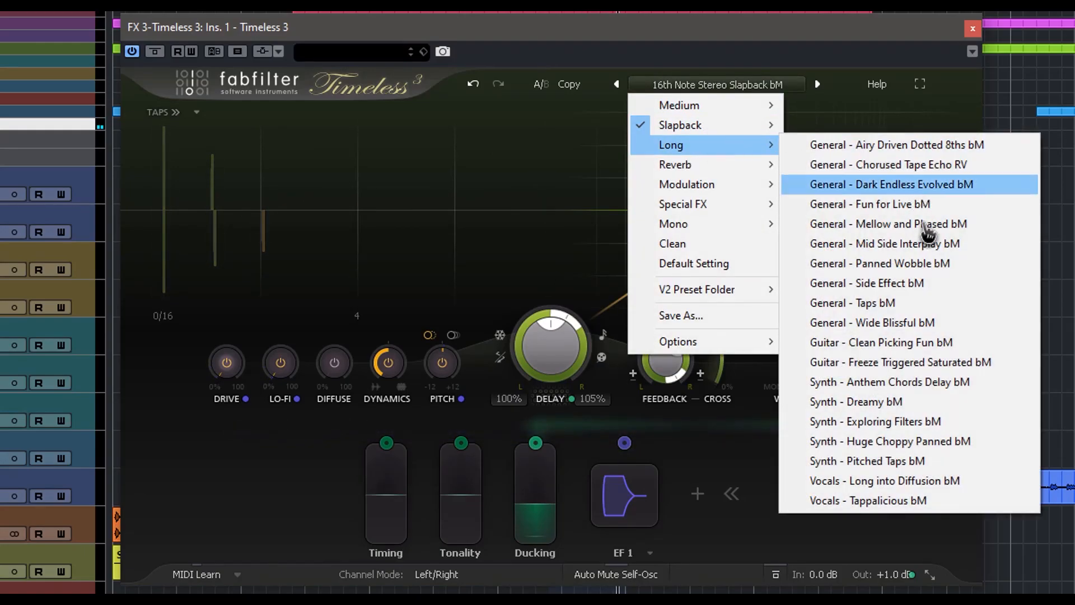
click(927, 269)
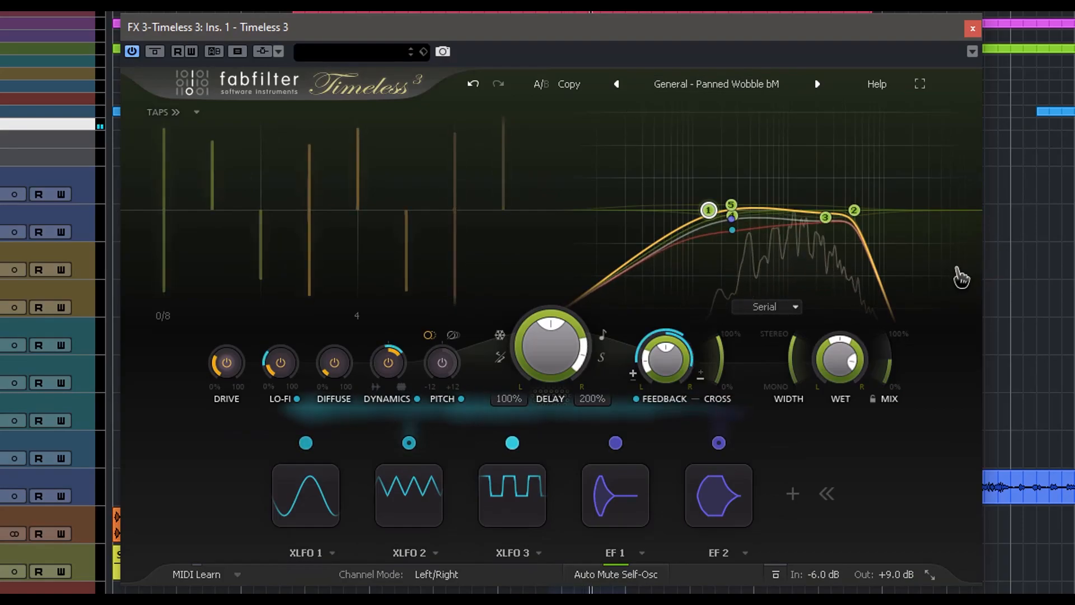
Step: Audition the Reverb preset Lush Vocal Ambience bM, followed by the Modulation preset Tele Roomy Chorus bM
click(717, 85)
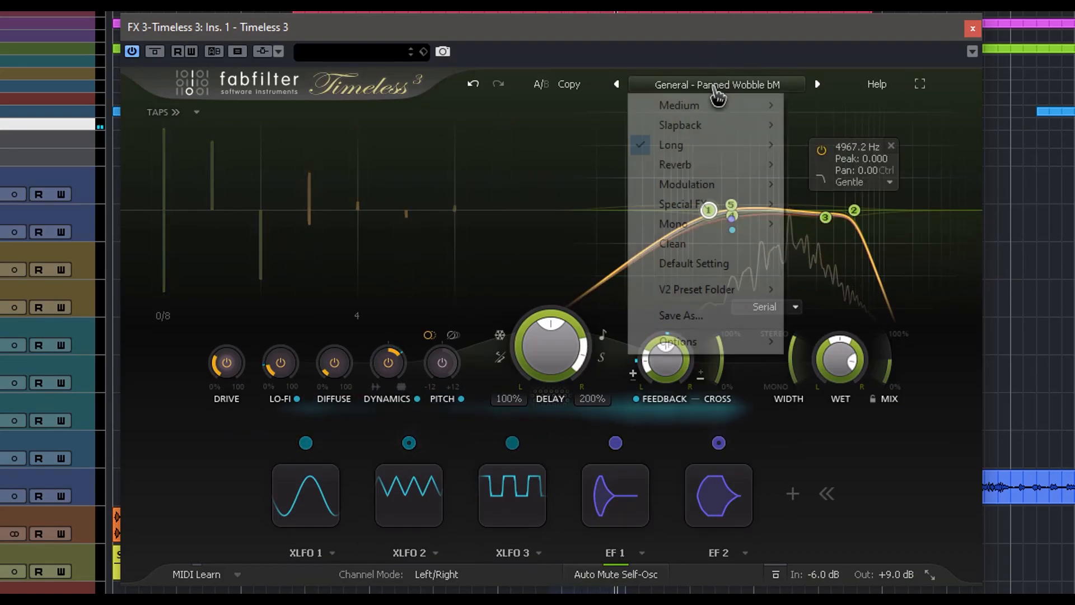
mouse_move(723, 167)
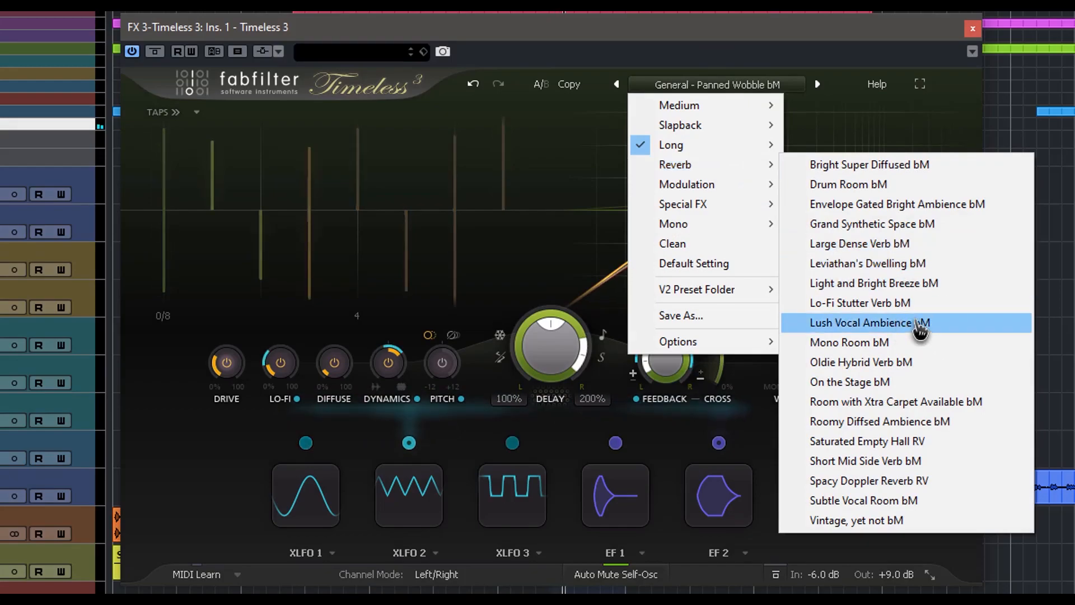
click(907, 319)
click(716, 85)
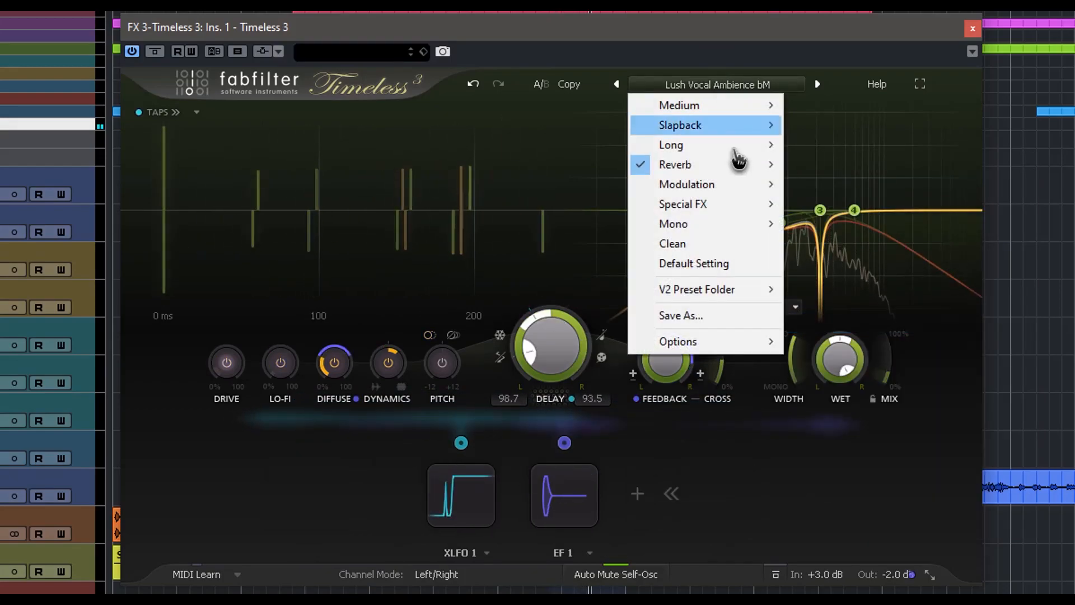
mouse_move(748, 186)
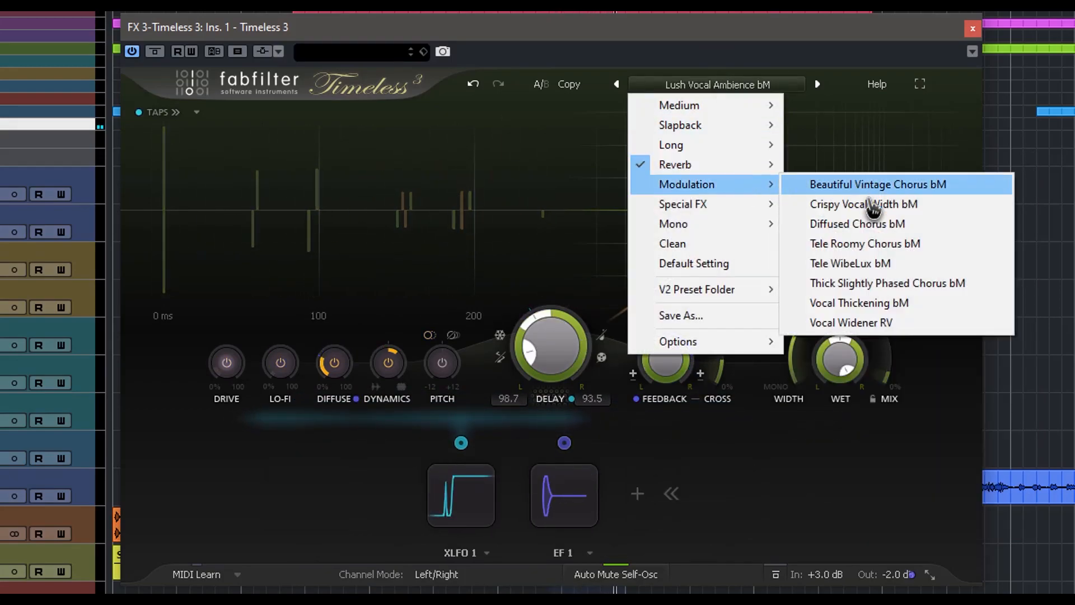
click(882, 246)
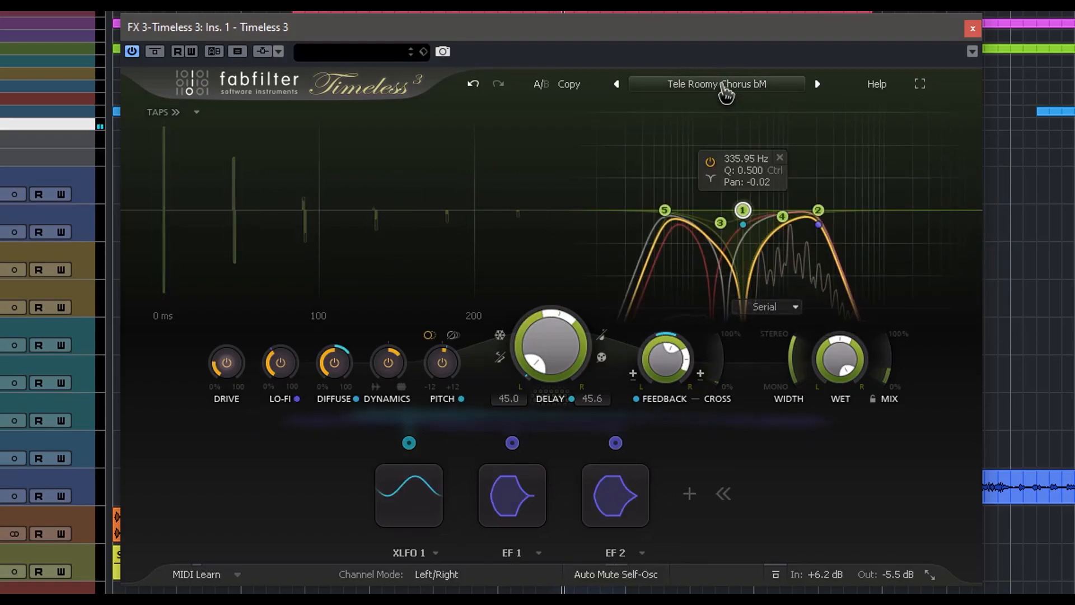
Step: Audition the Special FX preset Pitched and Diffused bM, followed by the Mono preset General Purpose Short bM
click(718, 84)
mouse_move(723, 204)
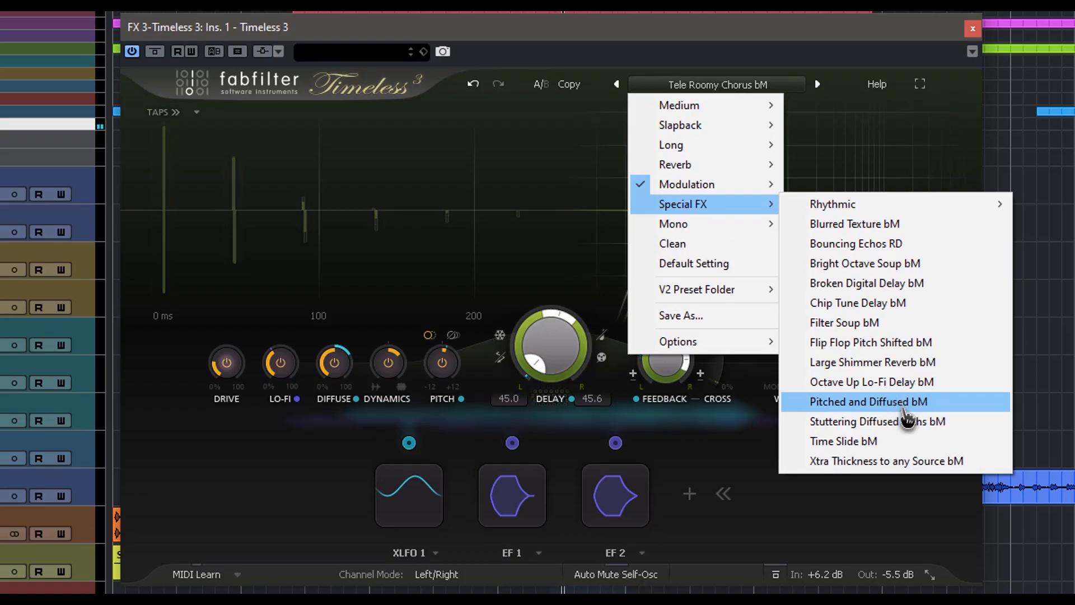
click(912, 407)
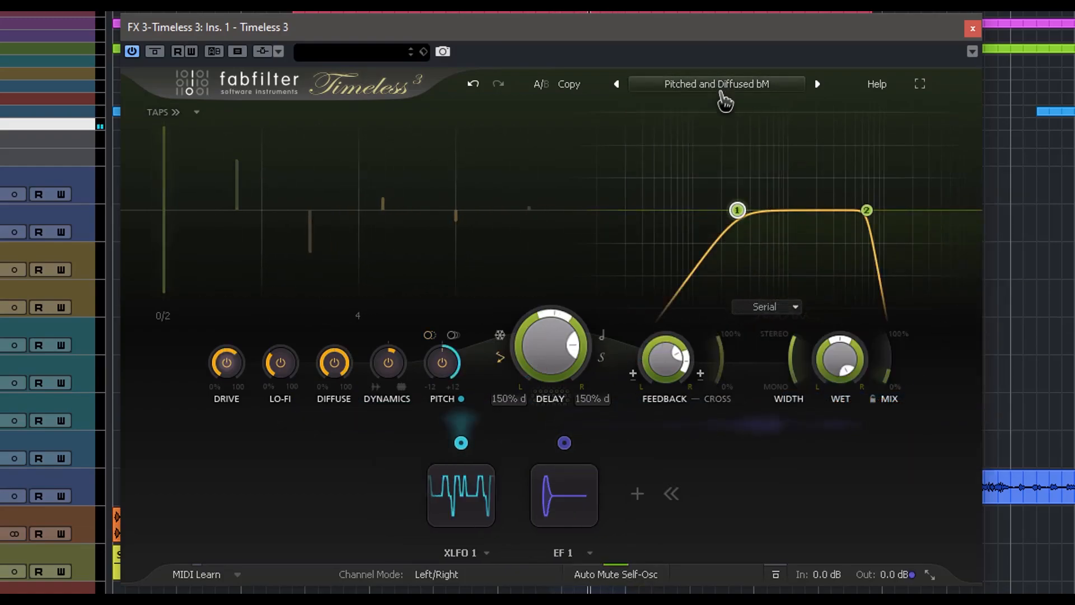
click(725, 95)
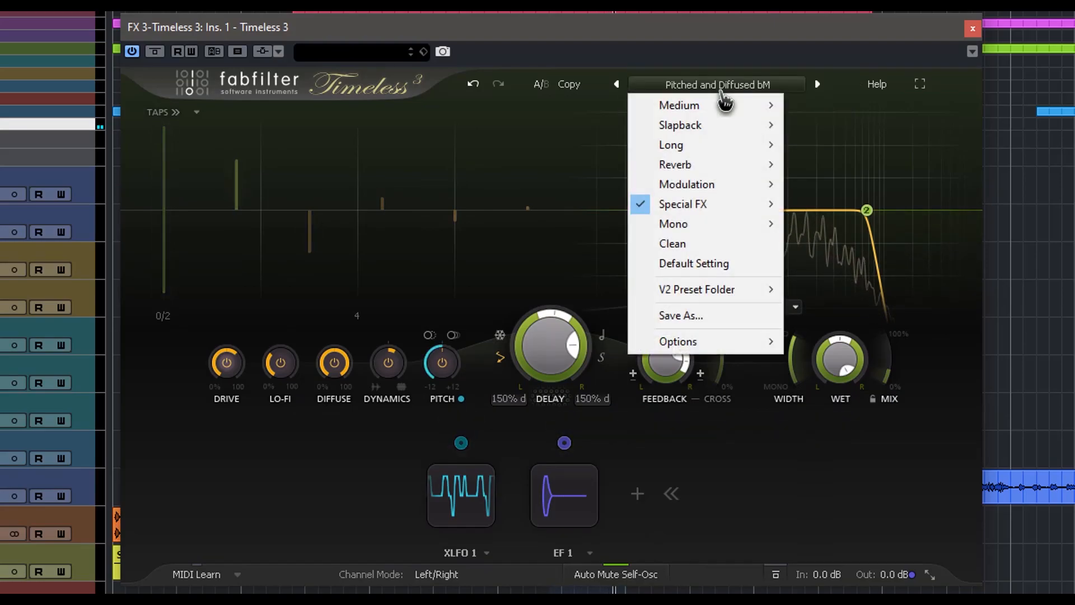
mouse_move(768, 224)
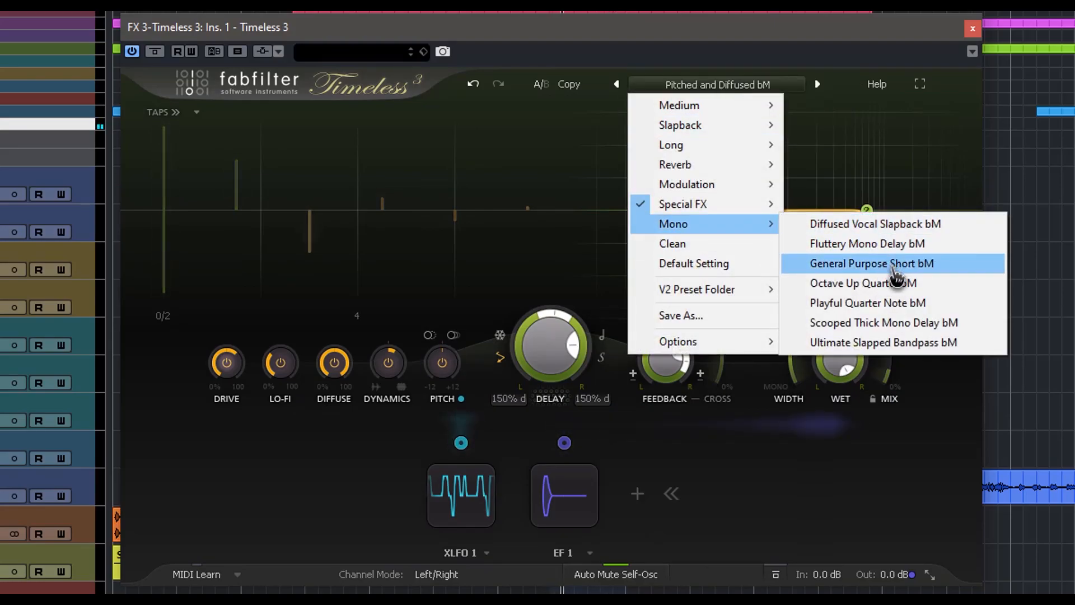
click(892, 263)
Step: Audition the Clean preset, followed by the Garage preset from the V2 Preset Folder
click(731, 90)
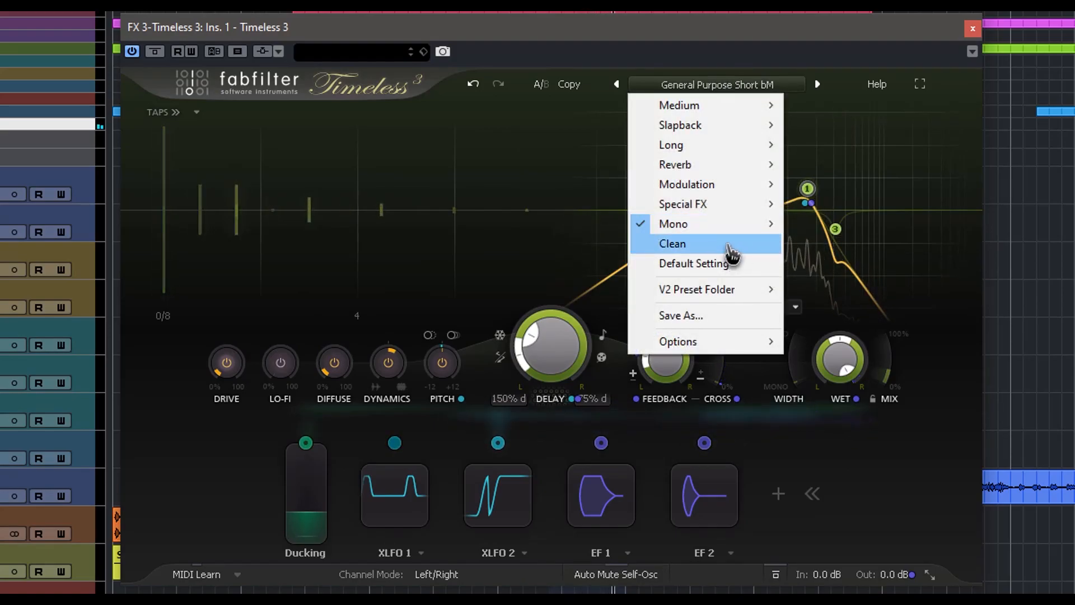
click(730, 247)
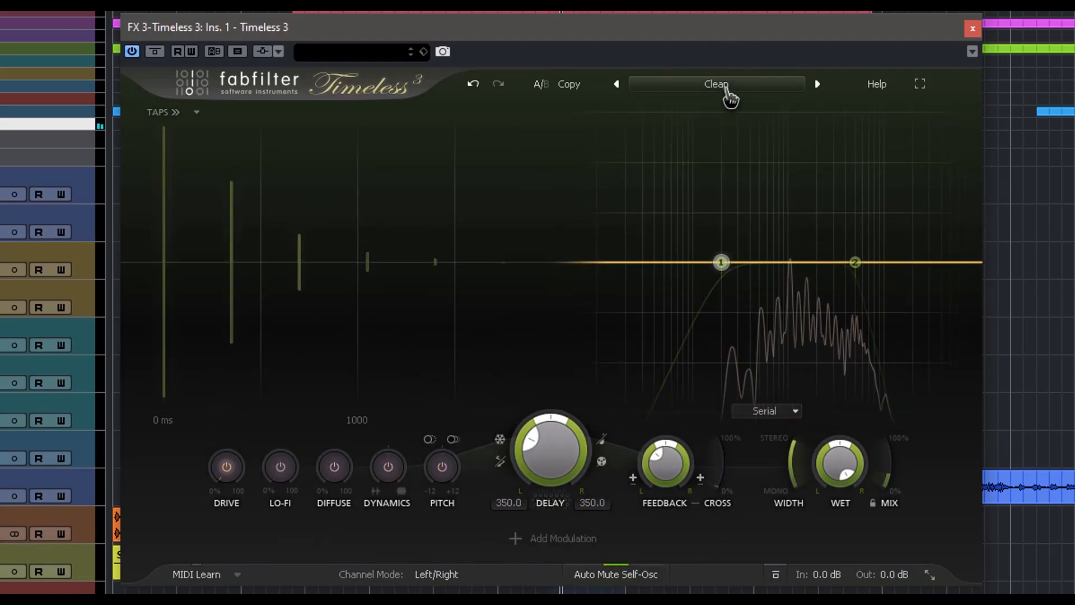
click(724, 86)
mouse_move(745, 305)
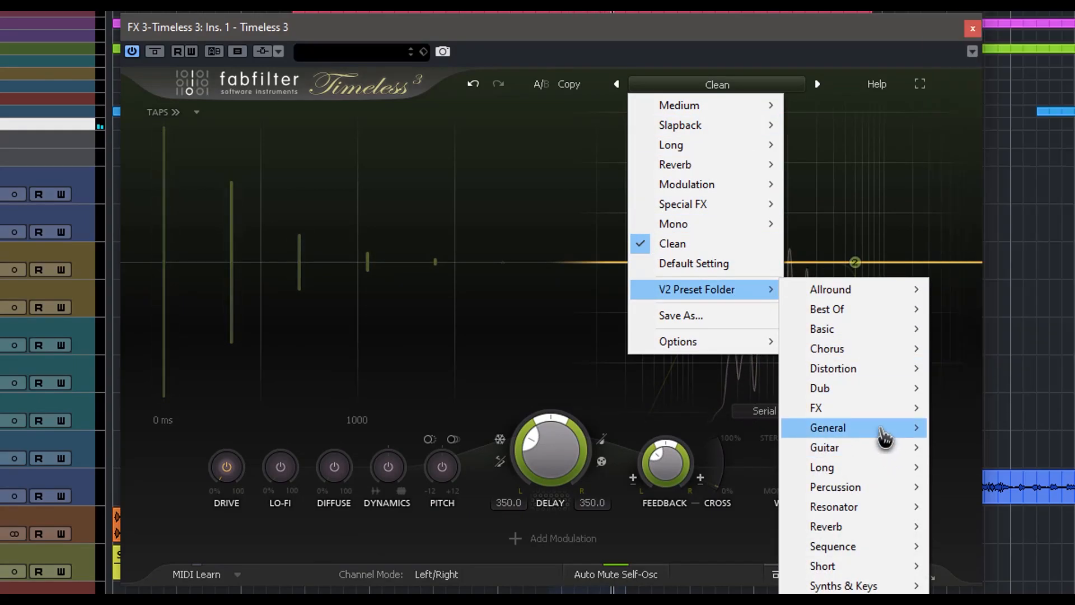
mouse_move(881, 419)
click(952, 240)
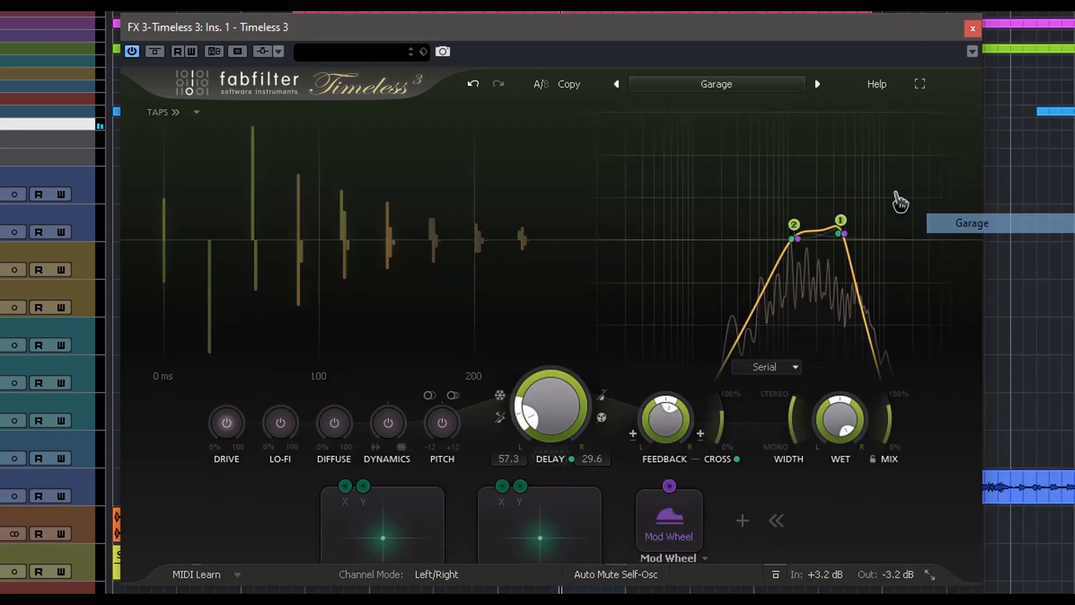
Step: Load the Simple MidSid Encode O preset from the V2 Preset Folder
click(731, 90)
mouse_move(762, 294)
mouse_move(879, 526)
click(969, 434)
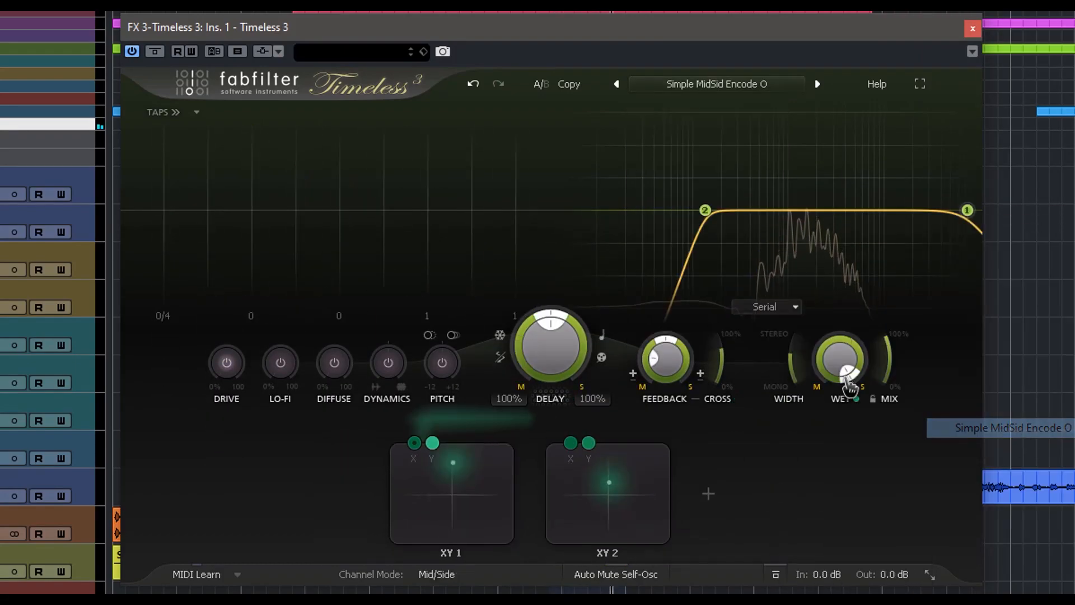